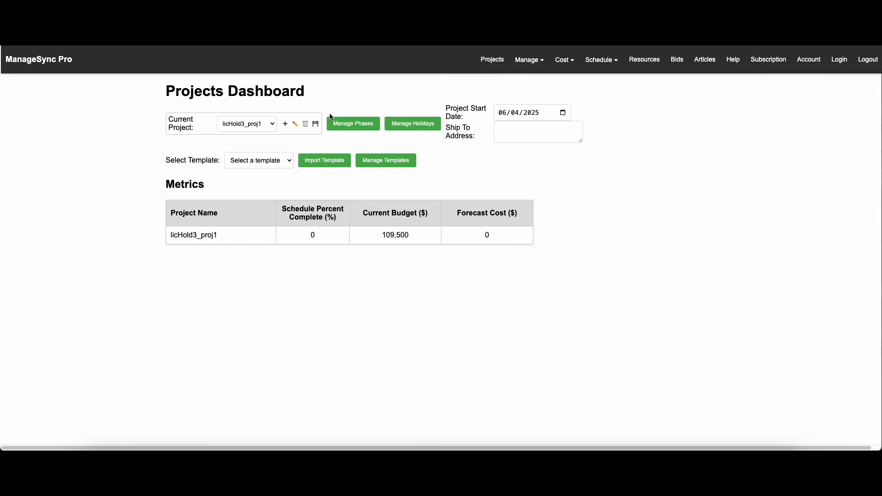
# Create a new project named licHold3_proj1a and keep it selected as the current project.
pyautogui.click(284, 127)
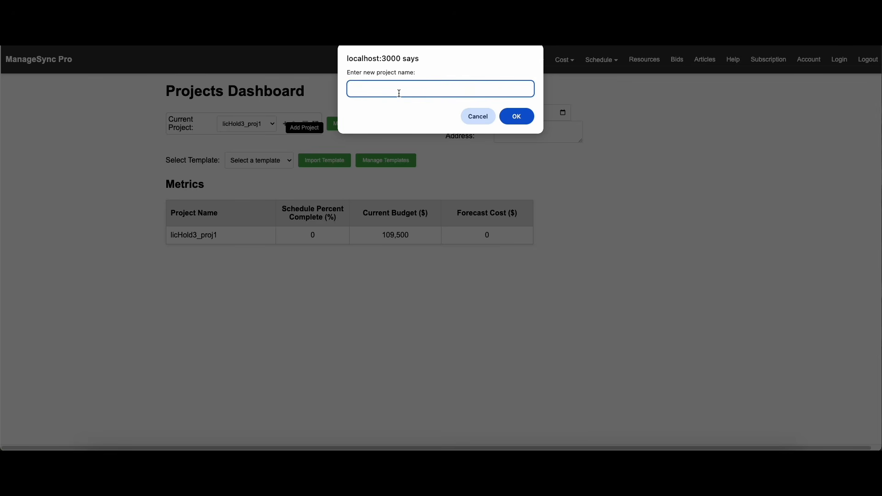
pyautogui.write('licHold3_proj1a')
pyautogui.click(510, 117)
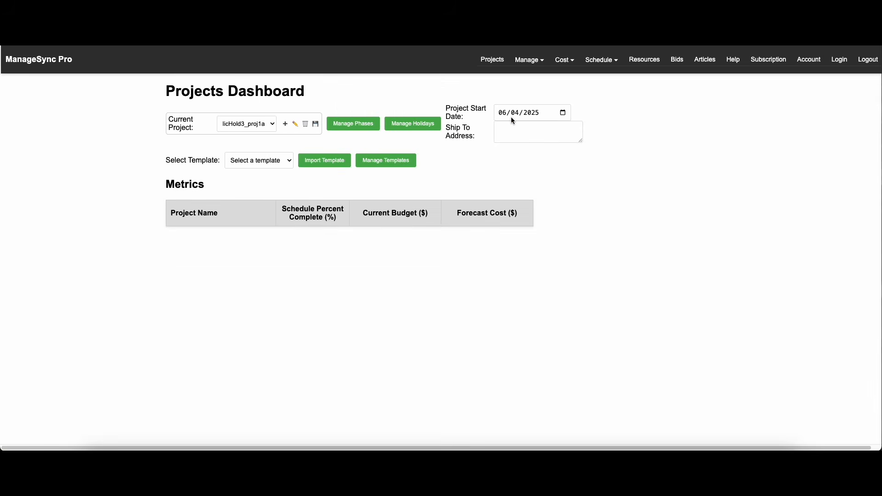
pyautogui.click(269, 125)
pyautogui.click(264, 127)
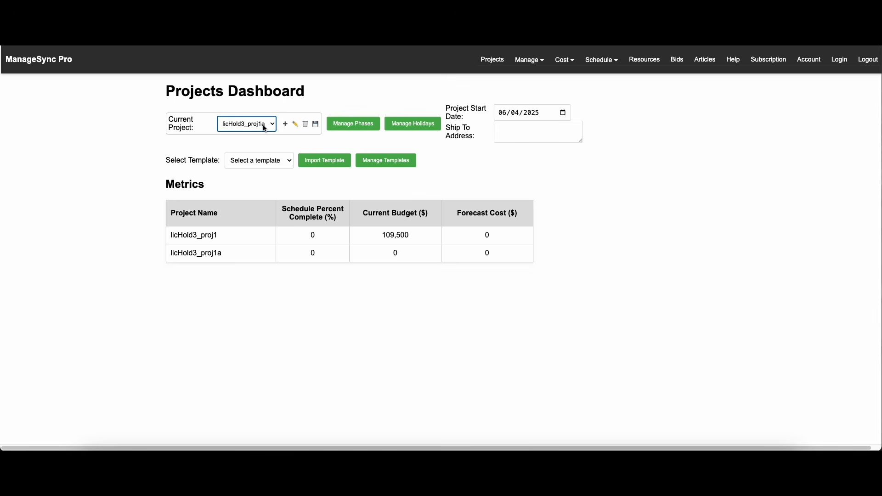
# Rename the current project to licHold3_proj2.
pyautogui.click(295, 124)
pyautogui.click(402, 90)
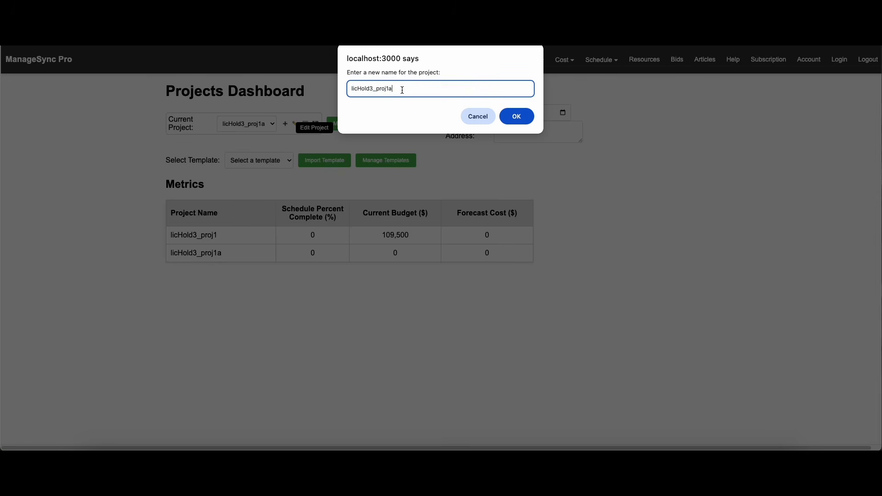
pyautogui.write('=')
pyautogui.press('BackSpace')
pyautogui.press('BackSpace')
pyautogui.write('2')
pyautogui.press('Return')
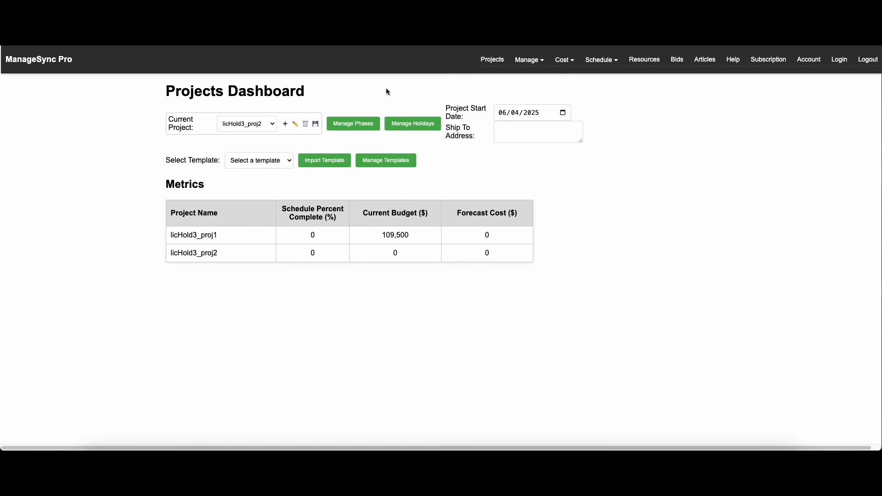
# Examine the metrics row of licHold3_proj2 along with its phase, holiday and ship-to address settings.
pyautogui.moveTo(179, 252); pyautogui.dragTo(269, 256)
pyautogui.click(301, 253)
pyautogui.moveTo(384, 254); pyautogui.dragTo(402, 254)
pyautogui.moveTo(477, 254); pyautogui.dragTo(497, 252)
pyautogui.click(366, 125)
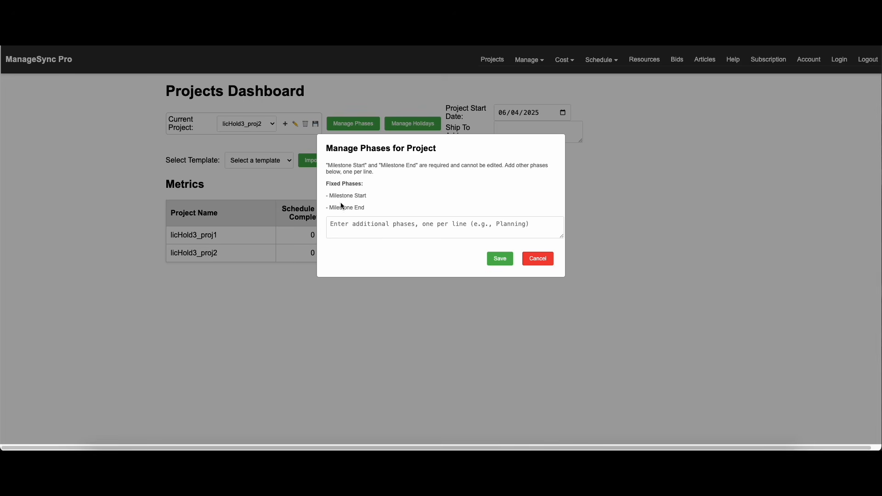
pyautogui.doubleClick(543, 257)
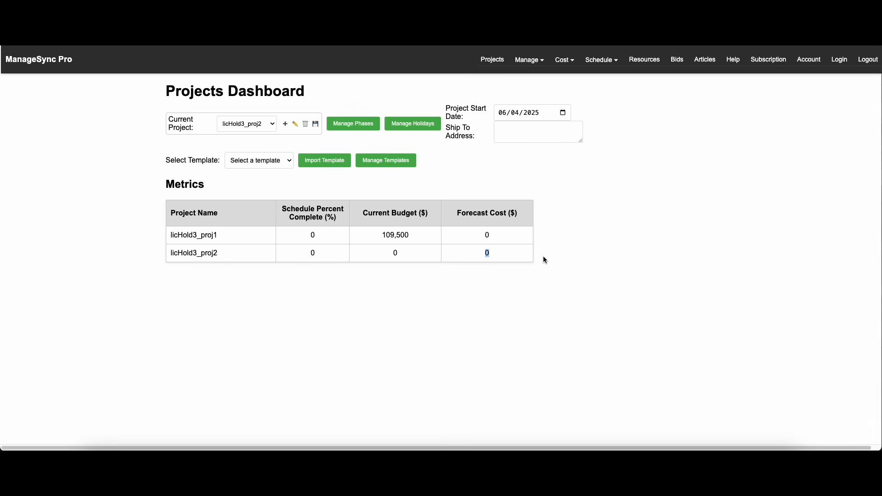
pyautogui.click(432, 130)
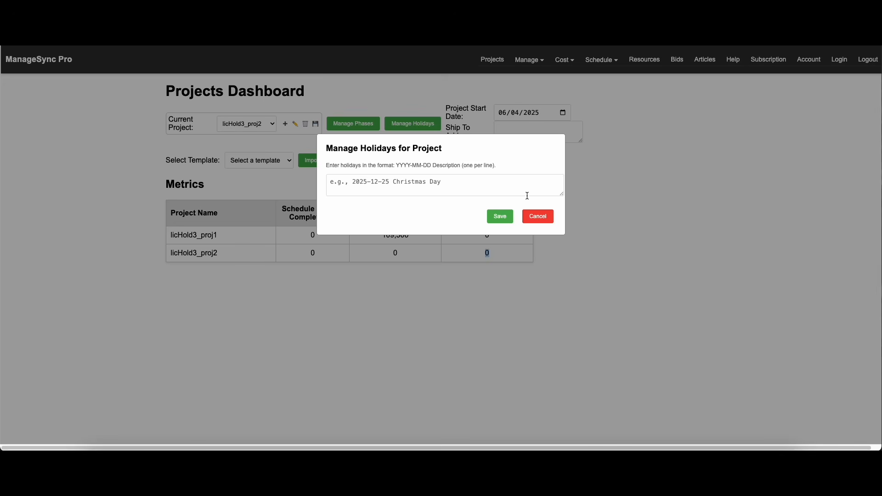
pyautogui.click(542, 220)
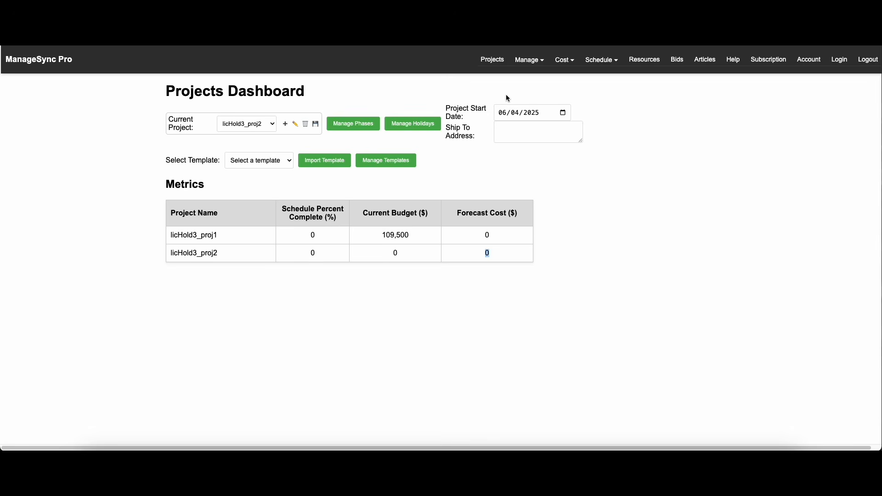
pyautogui.click(525, 132)
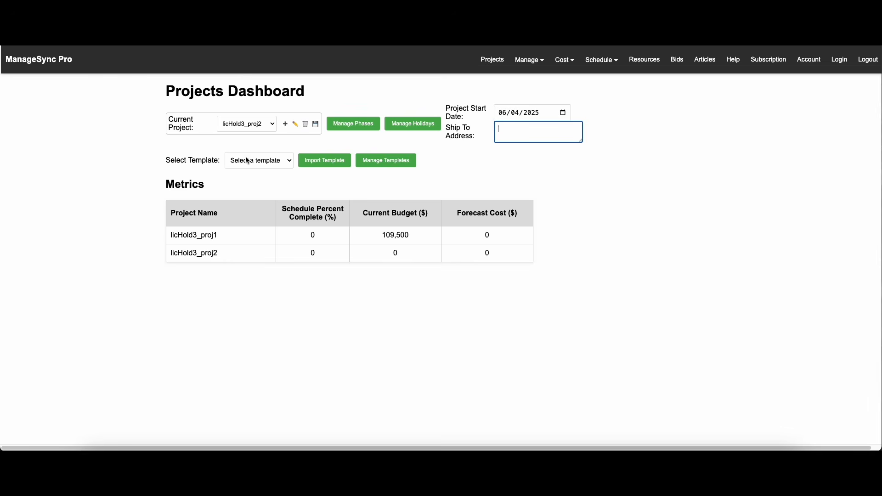
# Import the Example Template into licHold3_proj2, accepting that the project's existing tasks are overwritten.
pyautogui.click(254, 126)
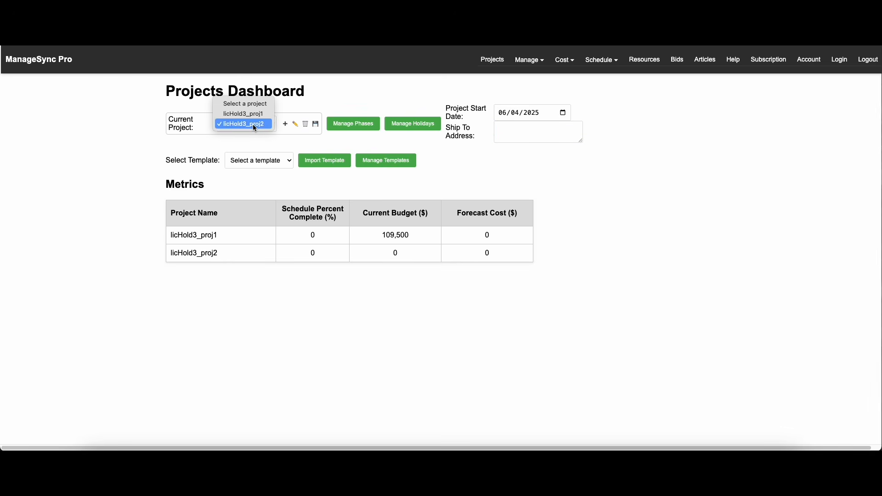
pyautogui.click(254, 126)
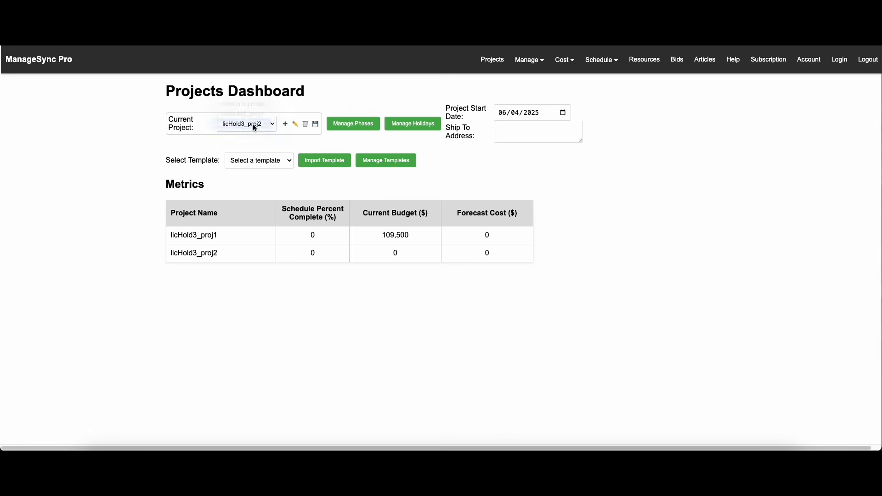
pyautogui.click(271, 164)
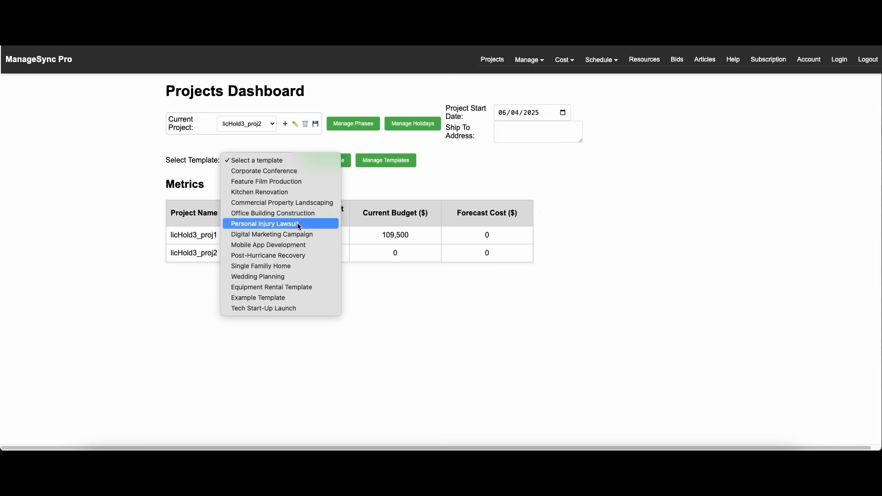
pyautogui.click(273, 299)
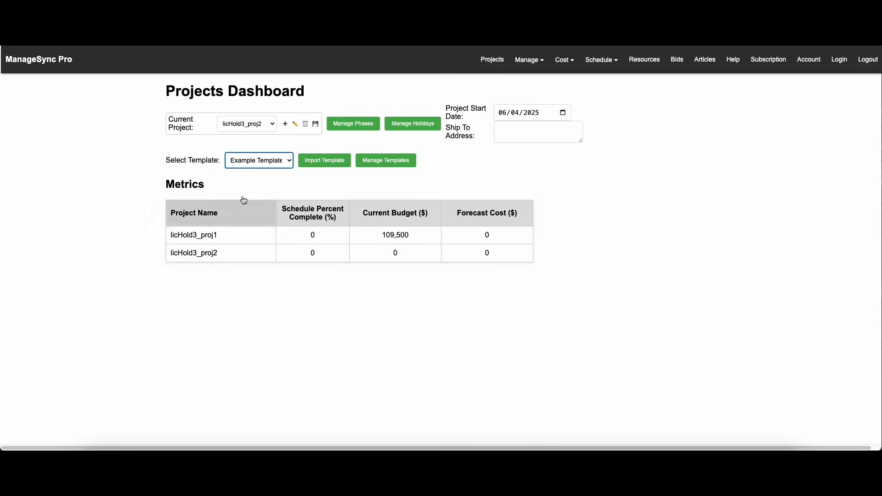
pyautogui.click(320, 162)
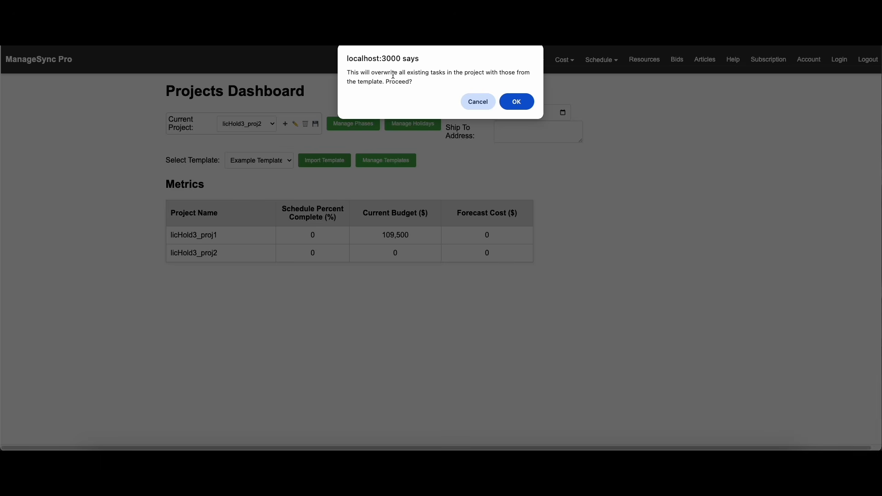
pyautogui.click(516, 102)
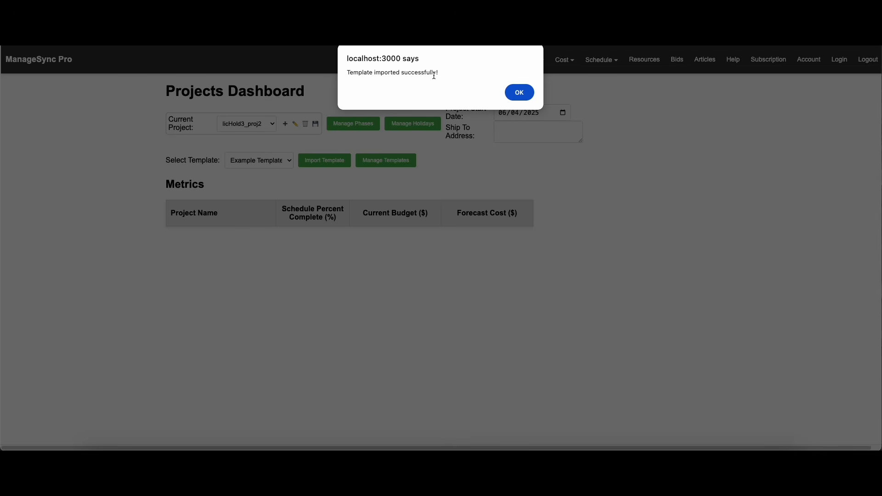
pyautogui.click(518, 93)
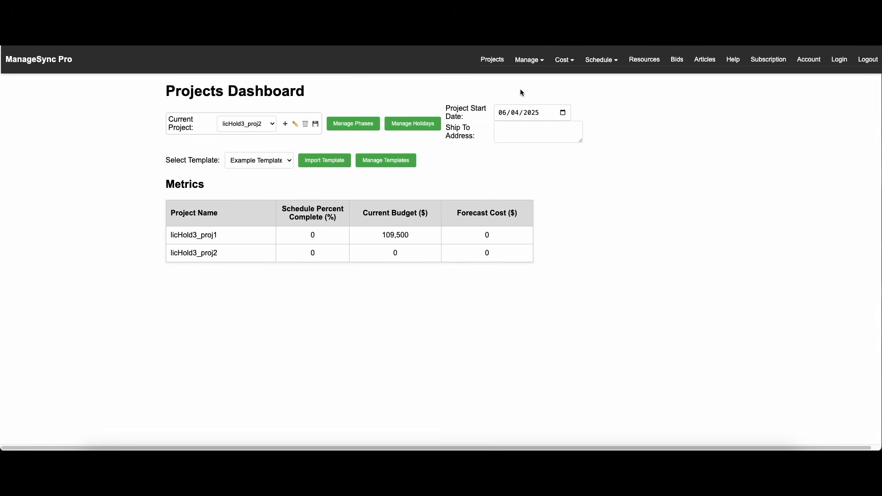
# Review the template management list to see which templates are built-in, and close it.
pyautogui.click(390, 164)
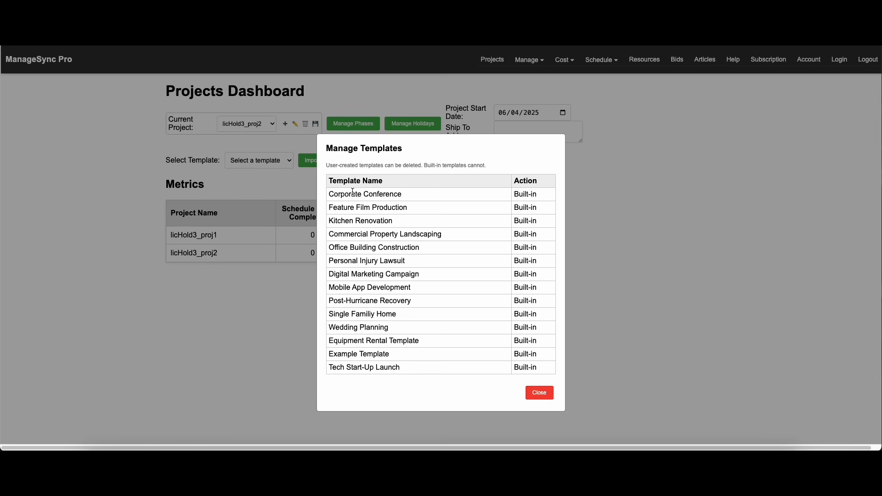
pyautogui.moveTo(340, 194); pyautogui.dragTo(538, 369)
pyautogui.click(541, 367)
pyautogui.click(544, 393)
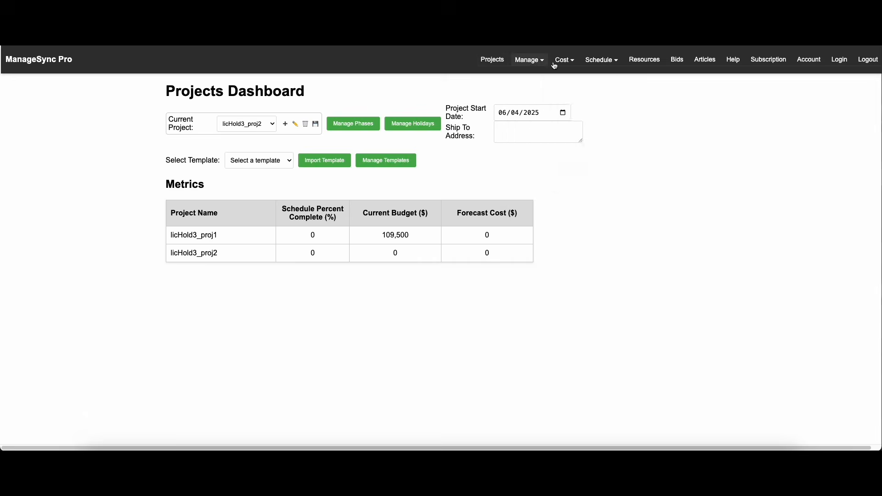
# Open the Gantt chart of licHold3_proj2.
pyautogui.moveTo(600, 60)
pyautogui.click(607, 79)
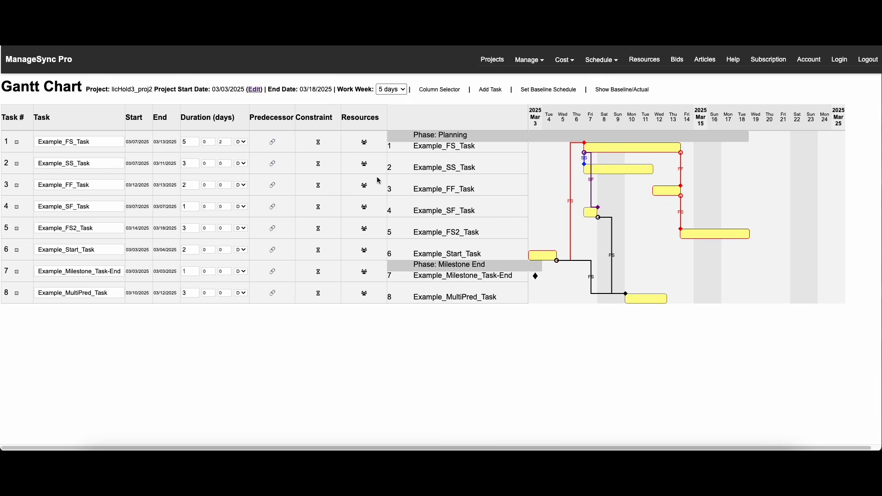
# Examine the predecessor options for Example_FF_Task, including the available tasks and link types, without adding a predecessor.
pyautogui.click(272, 185)
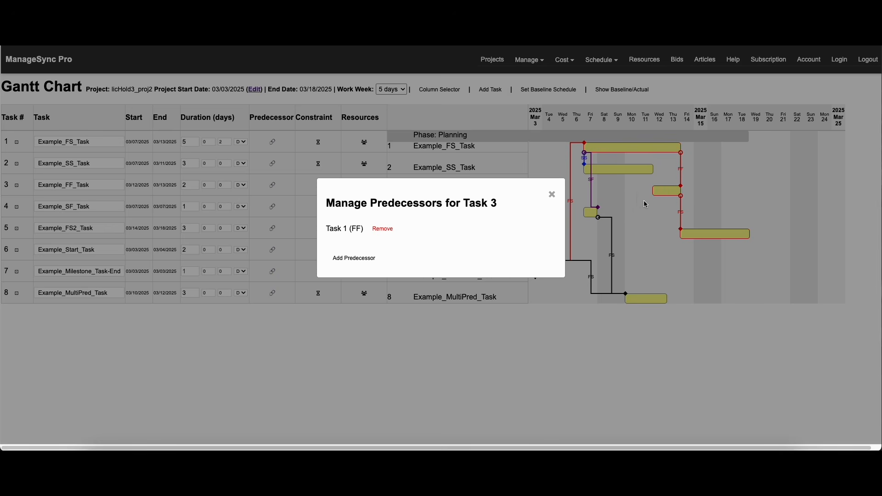
pyautogui.click(355, 263)
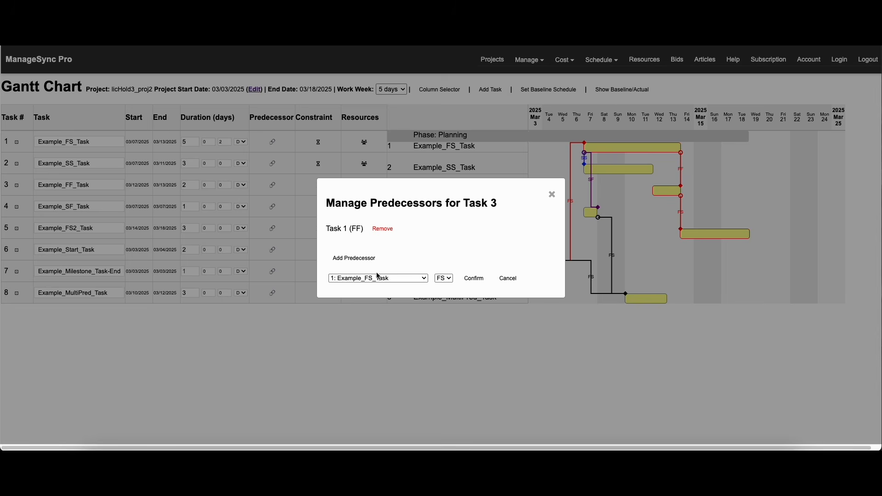
pyautogui.click(376, 278)
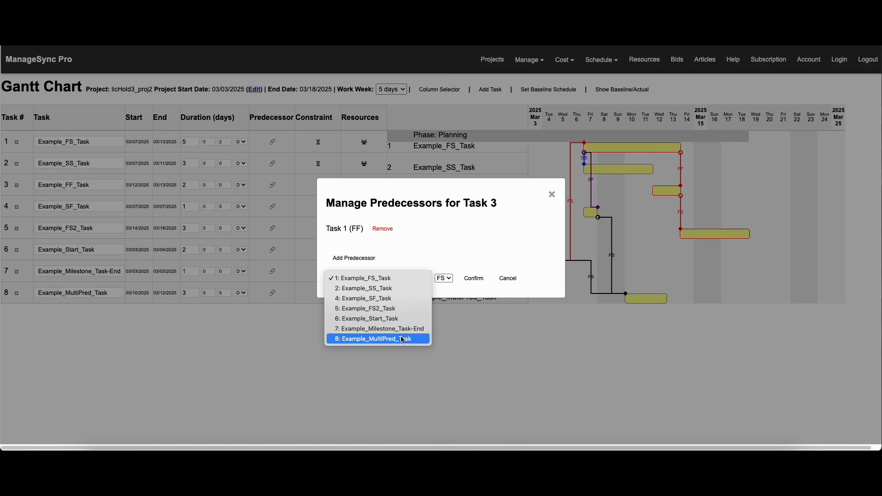
pyautogui.click(387, 303)
pyautogui.click(444, 278)
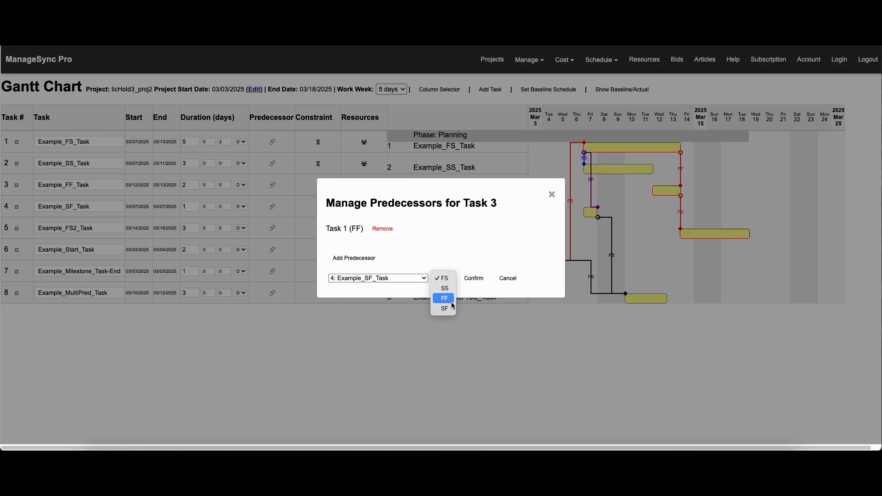
pyautogui.click(487, 272)
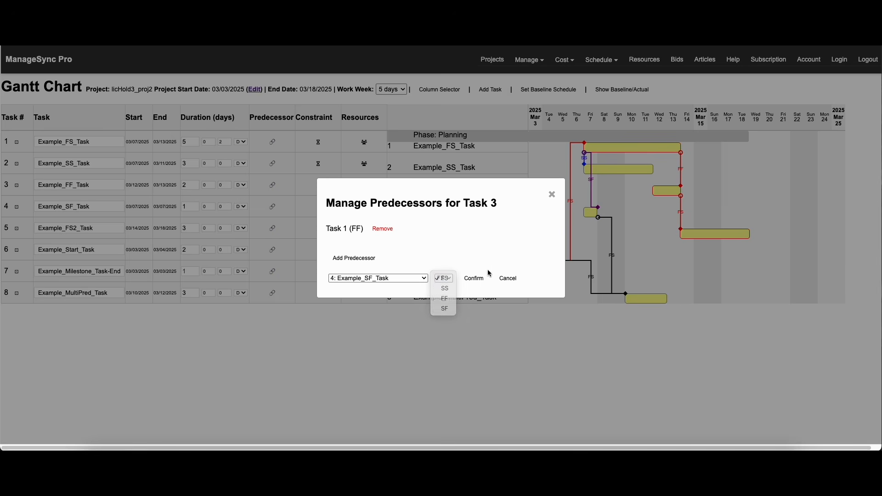
pyautogui.click(509, 279)
pyautogui.click(552, 195)
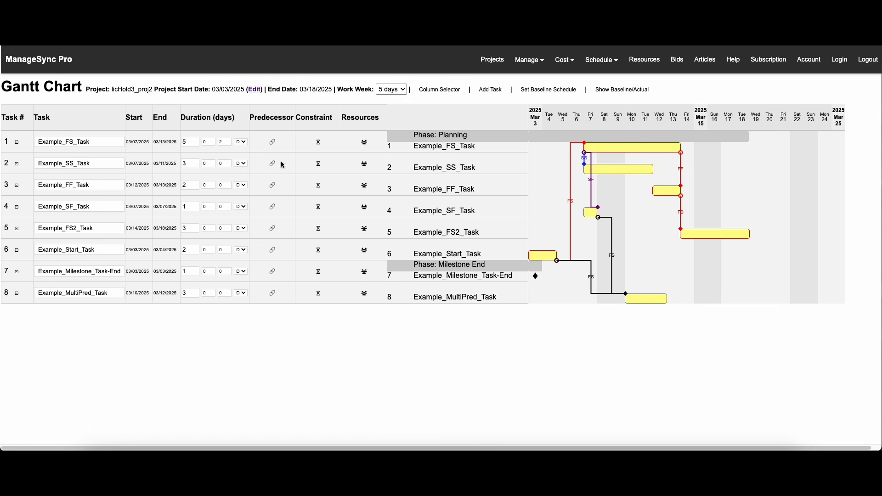
# Try a duration of 6 days for Example_FS_Task and return it to 5 days.
pyautogui.click(196, 142)
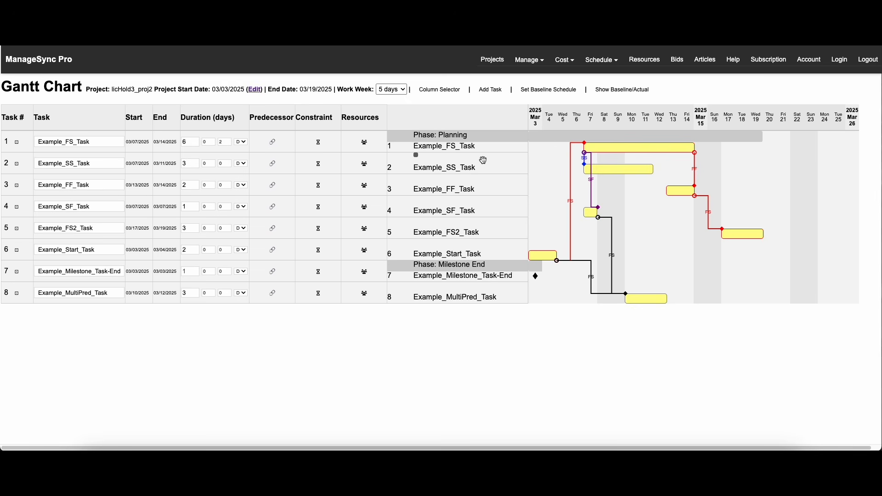
pyautogui.click(195, 144)
# Show the Actions and Phase columns in the Gantt chart's task table.
pyautogui.click(445, 90)
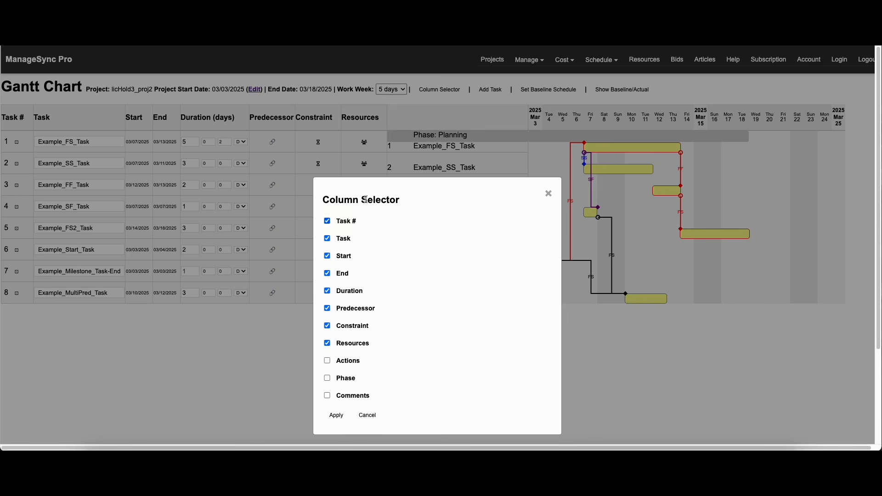
pyautogui.click(347, 379)
pyautogui.click(347, 363)
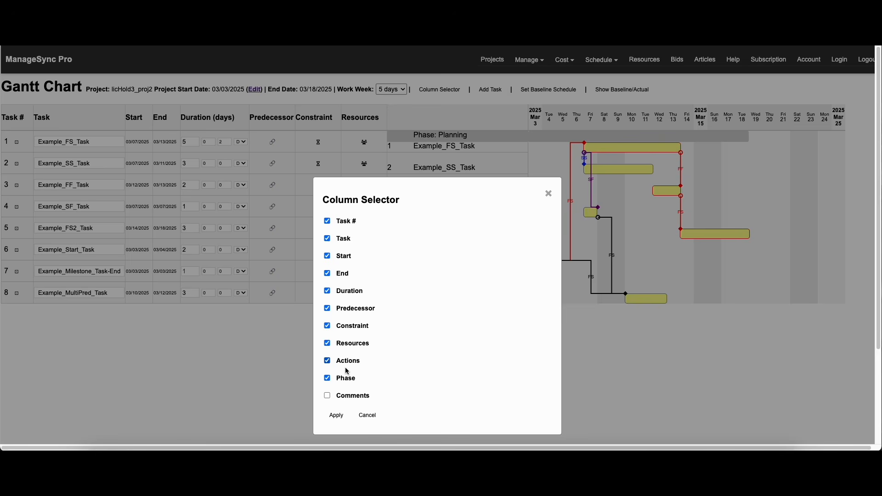
pyautogui.click(335, 416)
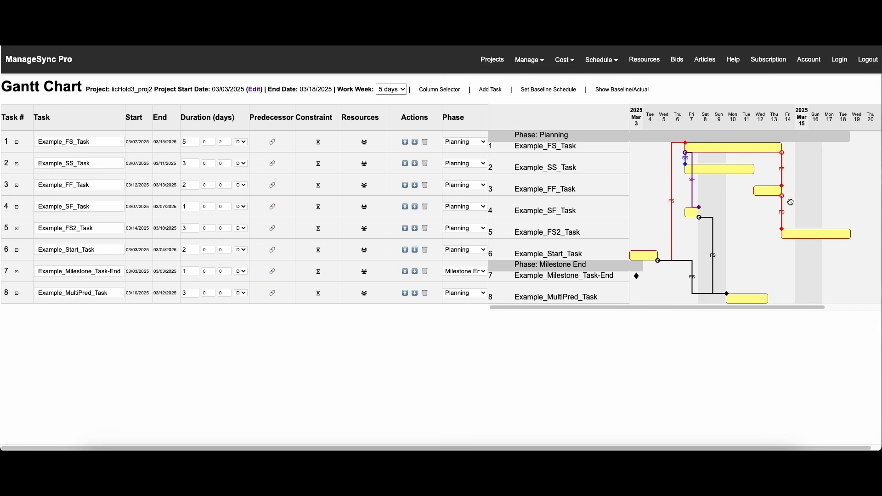
# Examine the predecessors of Example_Milestone_Task-End and the names of the first two tasks, leaving them unedited.
pyautogui.hscroll(3, 787, 198)
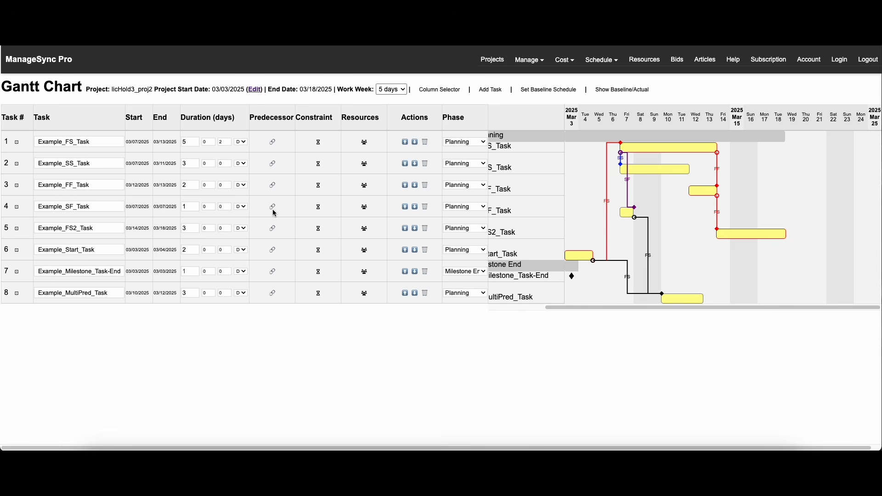
pyautogui.click(272, 275)
pyautogui.click(551, 194)
pyautogui.moveTo(93, 143); pyautogui.dragTo(4, 146)
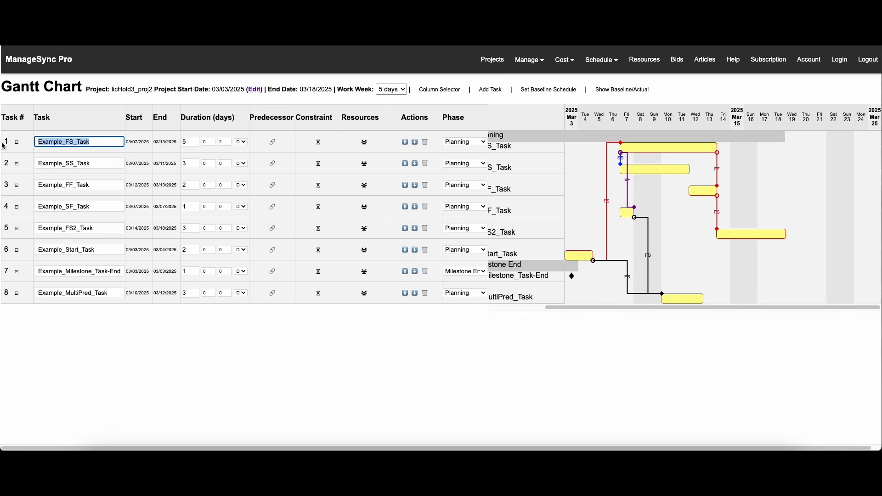
pyautogui.click(94, 143)
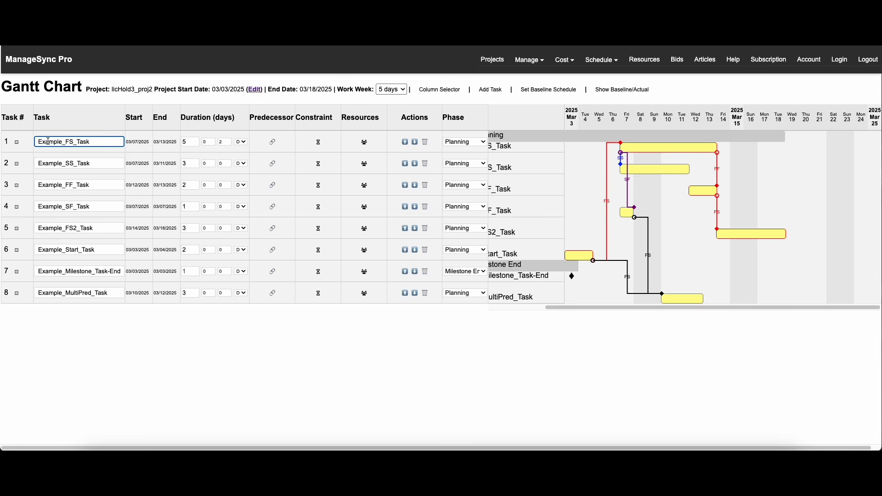
pyautogui.moveTo(47, 142); pyautogui.dragTo(92, 142)
pyautogui.moveTo(50, 164); pyautogui.dragTo(141, 166)
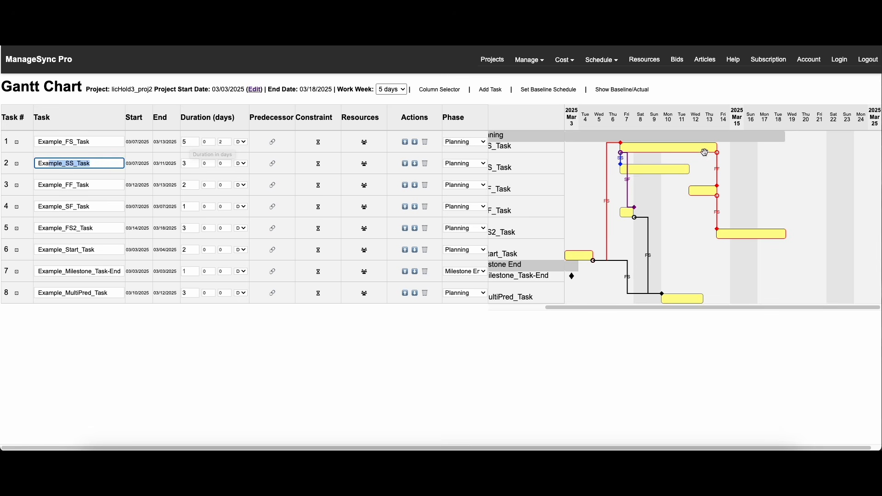
# Set the duration of Example_FS_Task to 4 days.
pyautogui.click(195, 145)
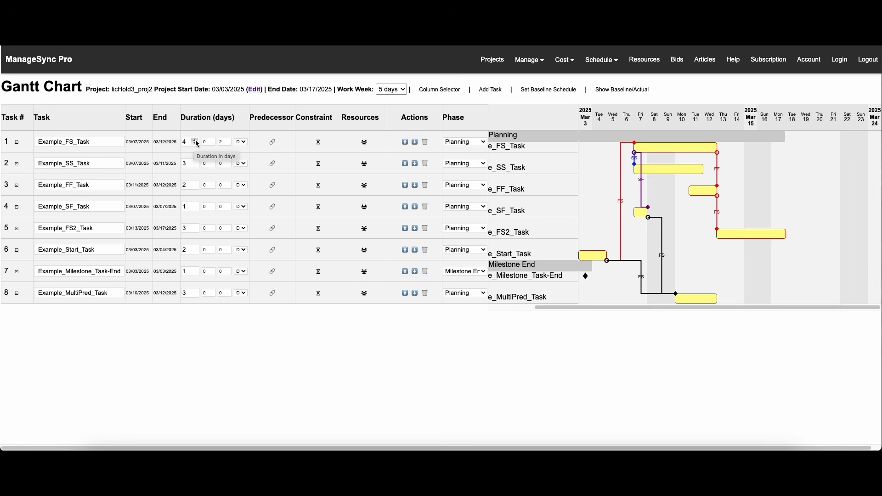
# Try a duration of 7 days for Example_FS_Task and return it to 4 days.
pyautogui.click(197, 143)
pyautogui.click(197, 143)
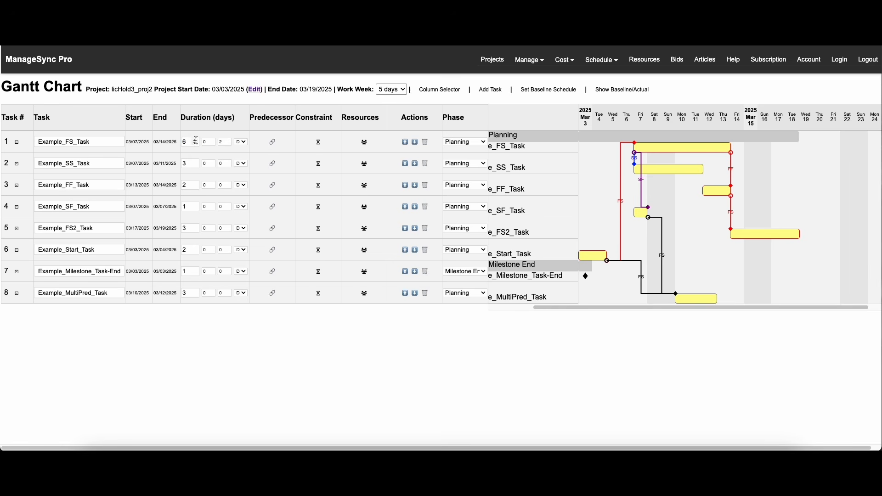
pyautogui.click(197, 143)
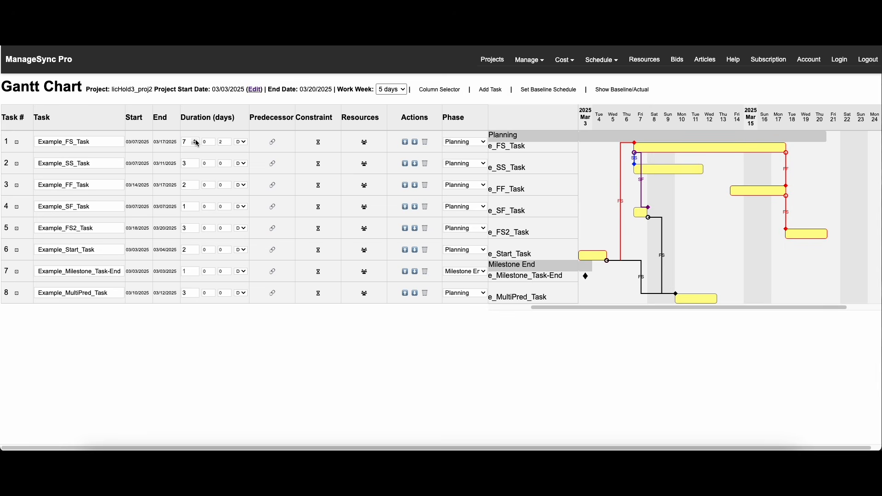
pyautogui.click(197, 145)
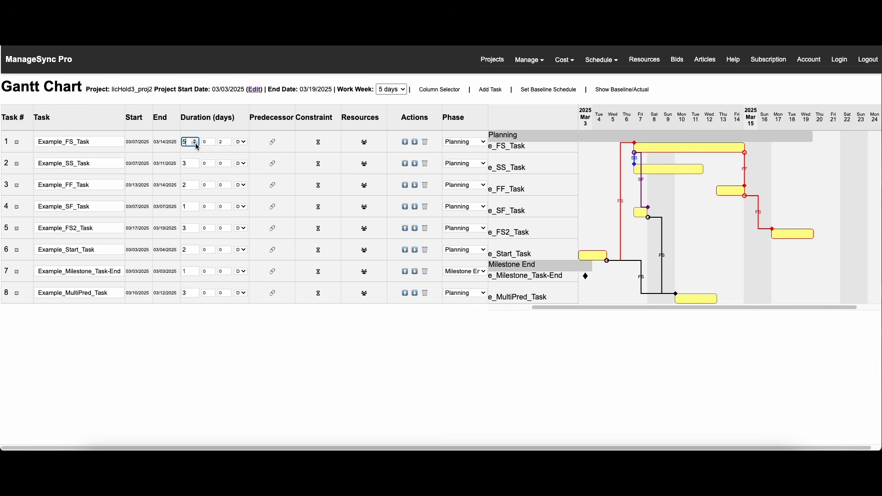
pyautogui.click(197, 145)
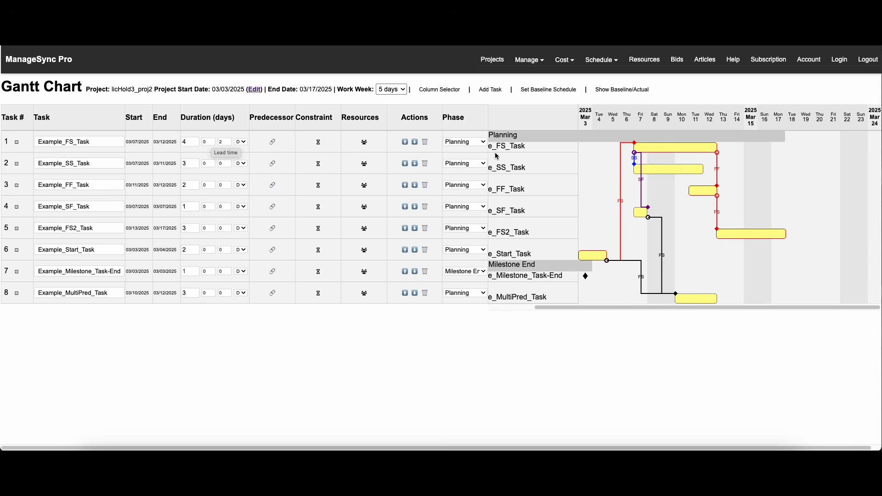
# Try a lead time of 1 day on Example_FS_Task and on Example_FF_Task, returning each to 0.
pyautogui.click(212, 143)
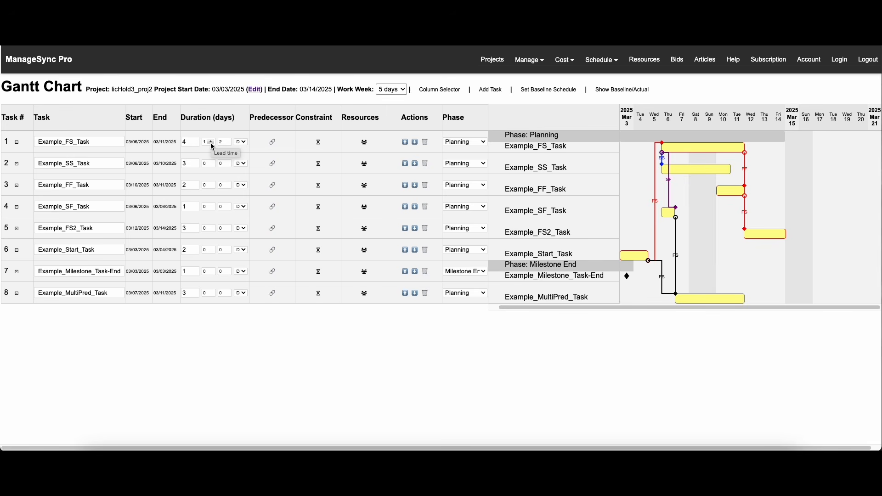
pyautogui.click(212, 144)
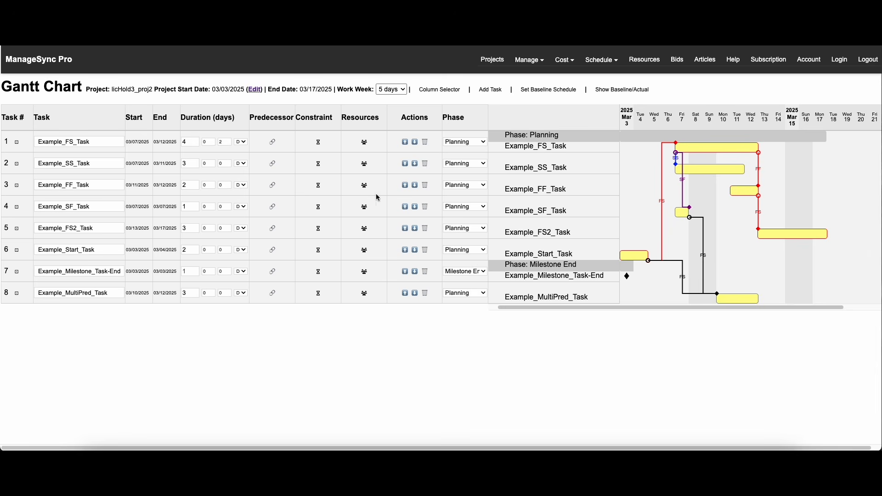
pyautogui.click(212, 185)
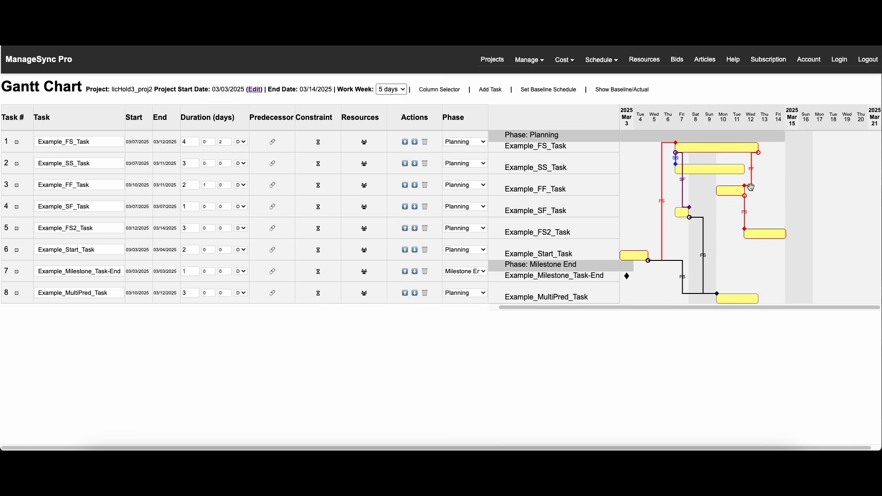
pyautogui.click(212, 188)
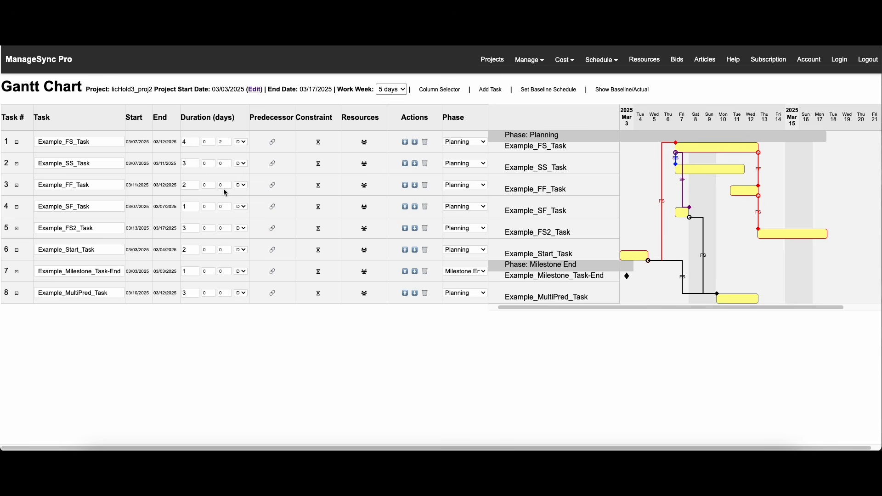
# Try a lag time of 2 days on Example_FF_Task and return it to 0.
pyautogui.click(228, 184)
pyautogui.click(228, 184)
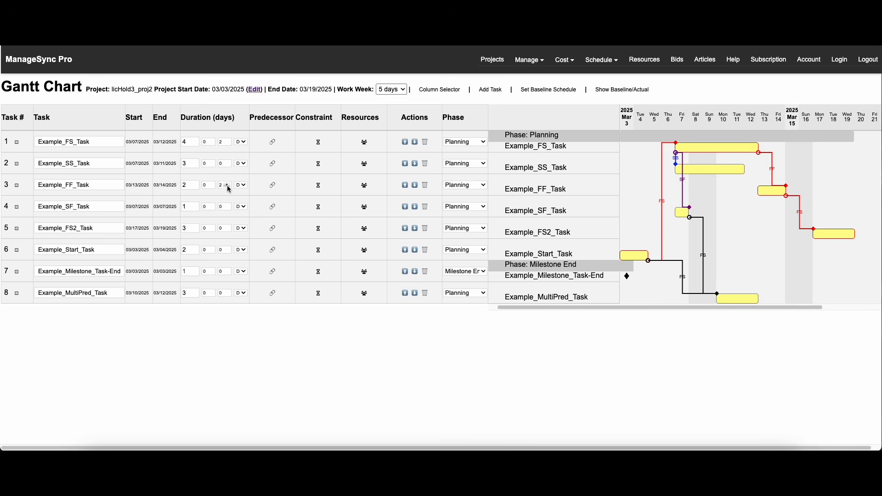
pyautogui.click(227, 187)
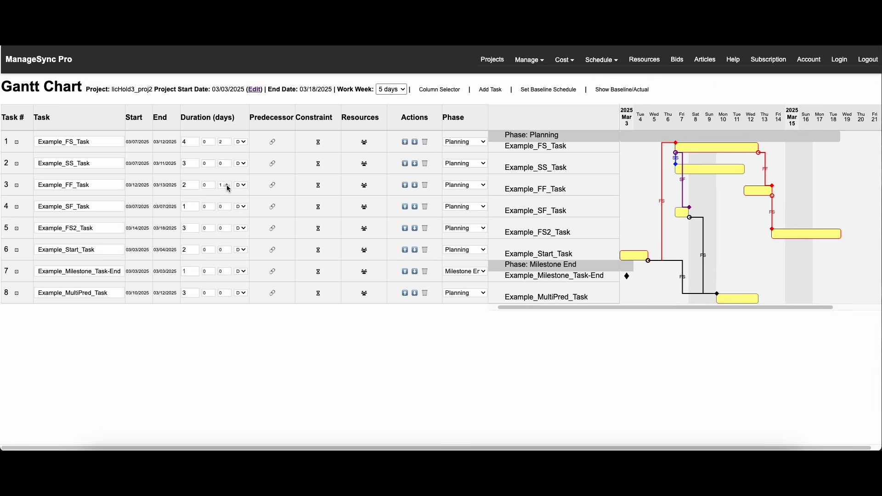
pyautogui.click(228, 188)
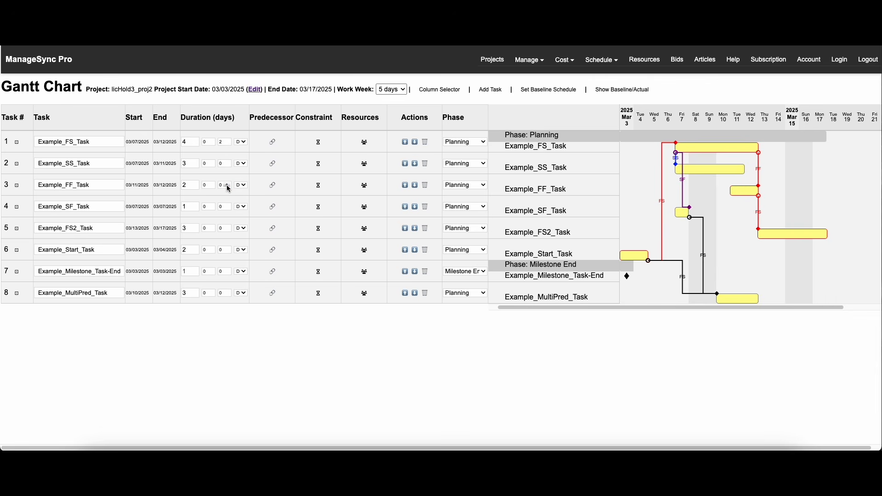
# Examine the lag unit options of Example_FS_Task and Example_SS_Task, keeping both on D.
pyautogui.click(244, 143)
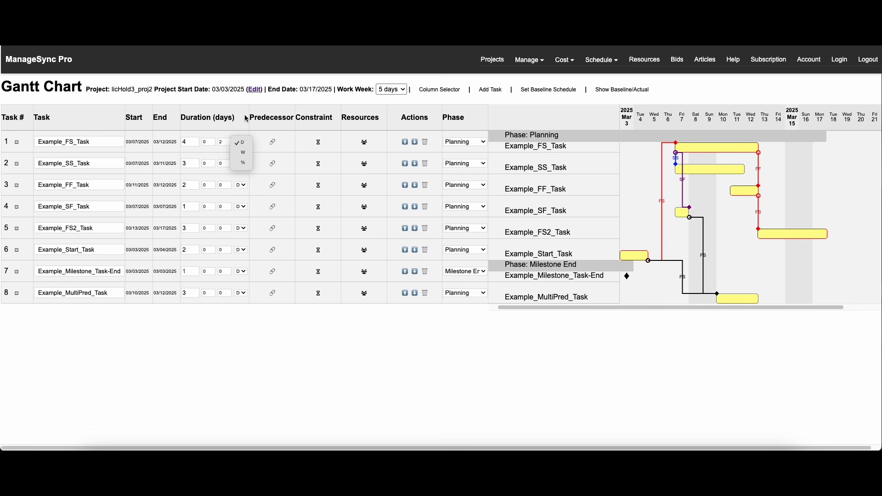
pyautogui.click(243, 143)
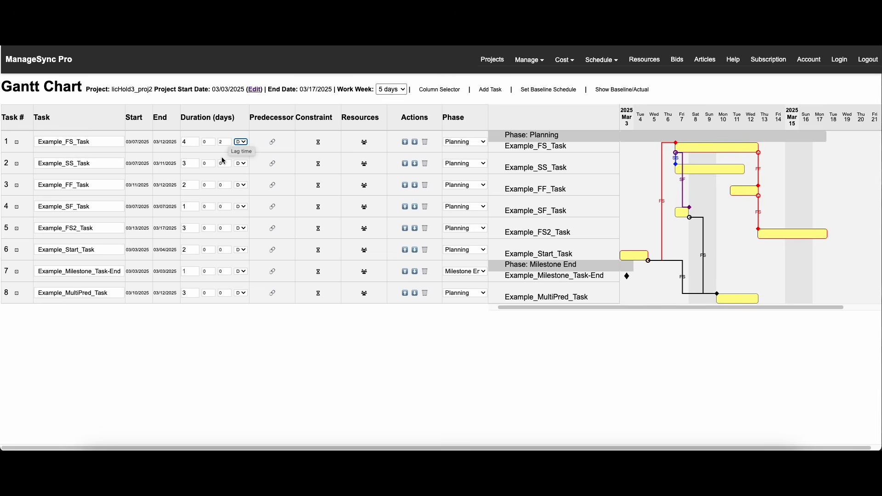
pyautogui.click(244, 166)
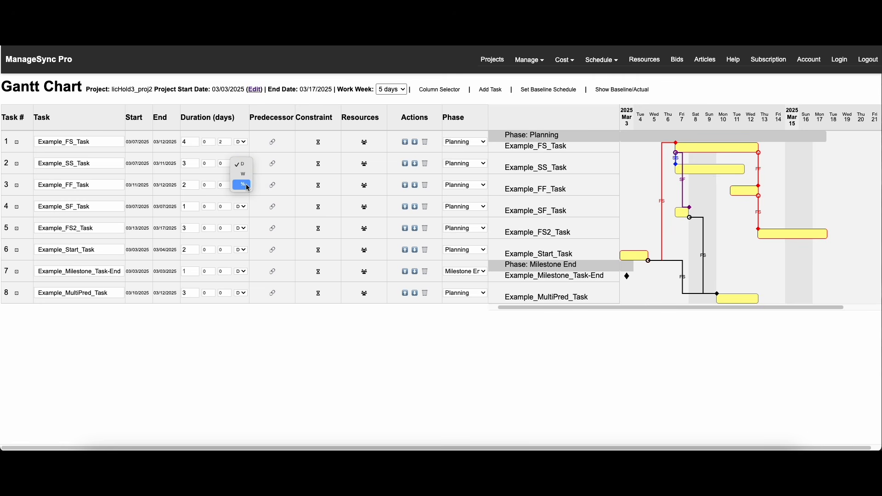
pyautogui.click(279, 120)
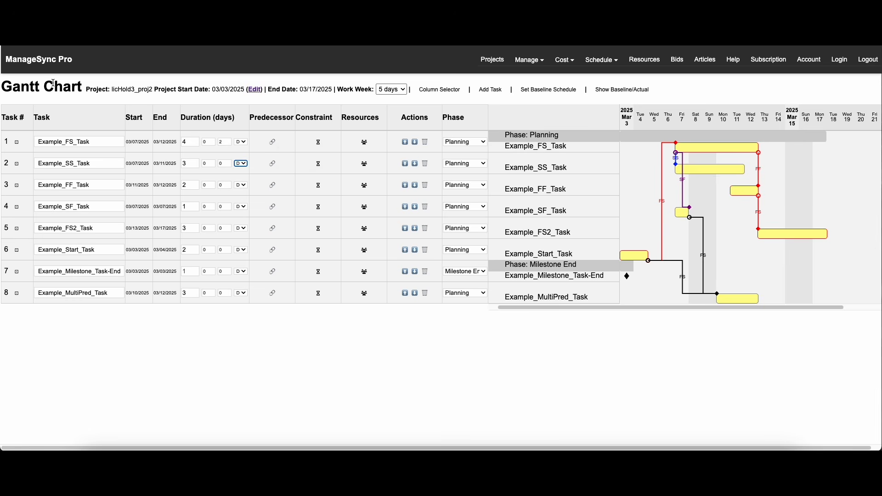
# Review the Gantt chart's heading details: title, project name, project start date, end date and work week.
pyautogui.moveTo(21, 87); pyautogui.dragTo(1, 87)
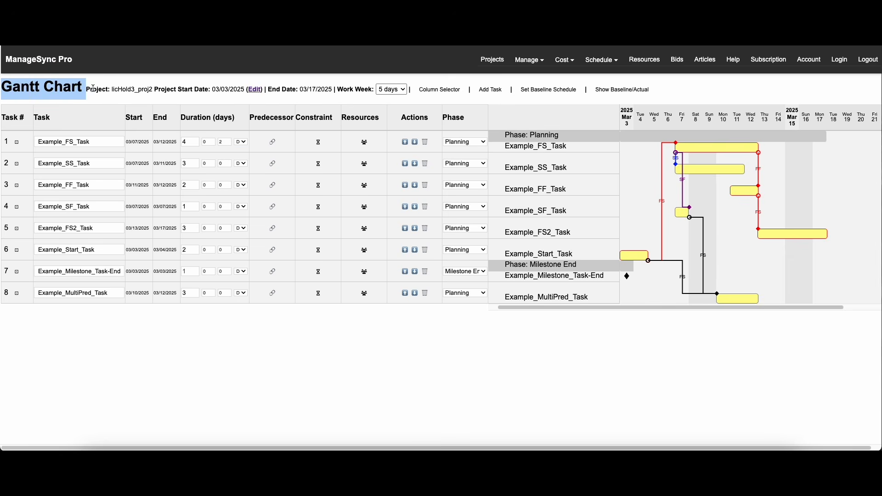
pyautogui.moveTo(91, 88); pyautogui.dragTo(152, 92)
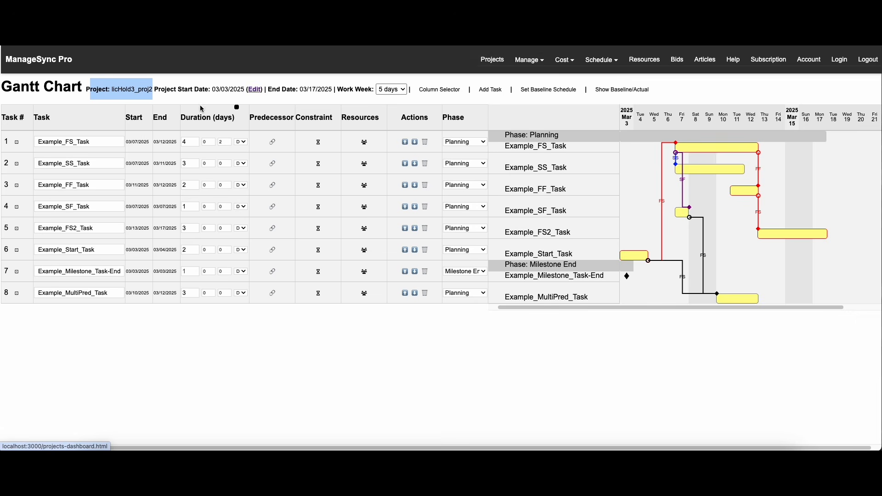
pyautogui.moveTo(161, 89); pyautogui.dragTo(244, 90)
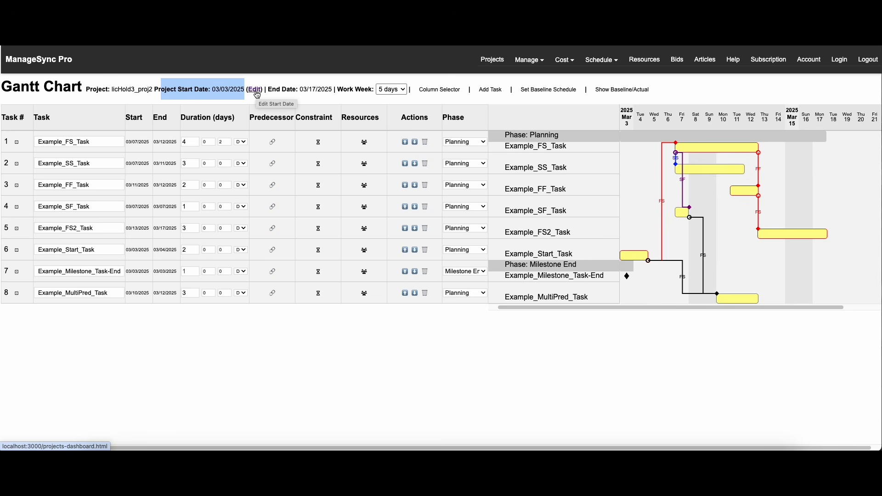
pyautogui.moveTo(286, 90); pyautogui.dragTo(332, 90)
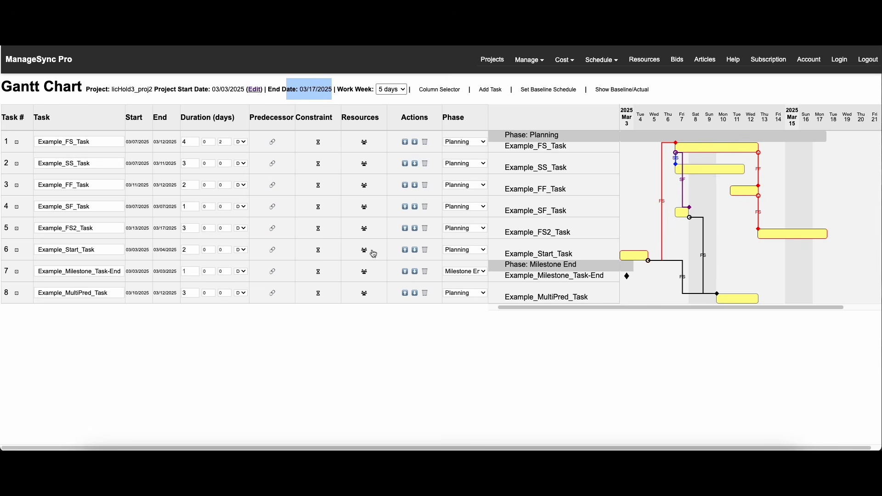
pyautogui.click(351, 90)
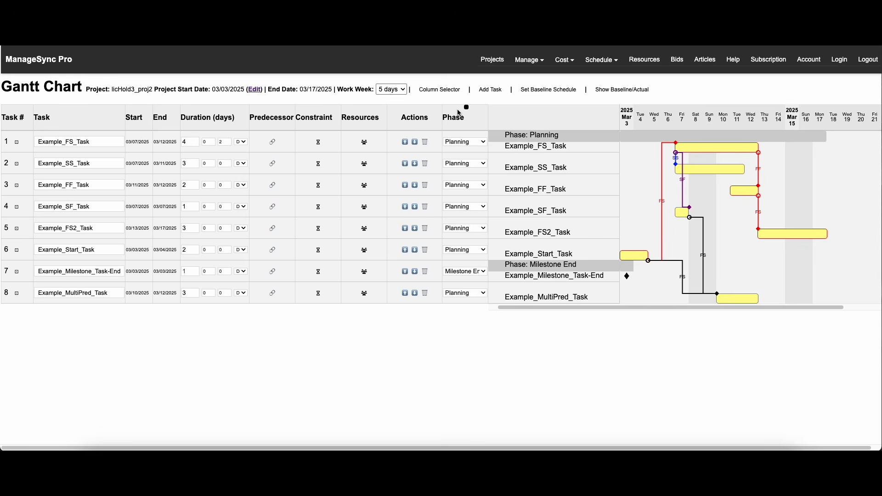
# Try work weeks of 6 and 7 days, check the project end date, and return to 5 days.
pyautogui.click(391, 89)
pyautogui.click(393, 99)
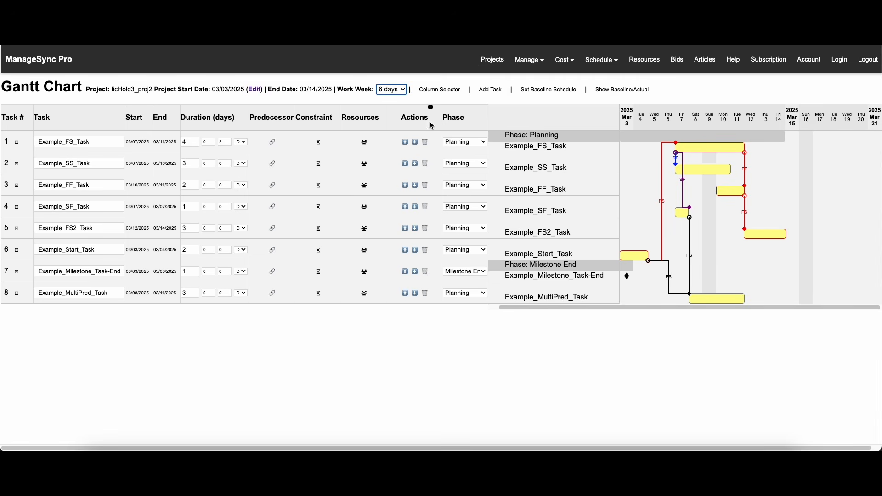
pyautogui.click(391, 90)
pyautogui.click(391, 100)
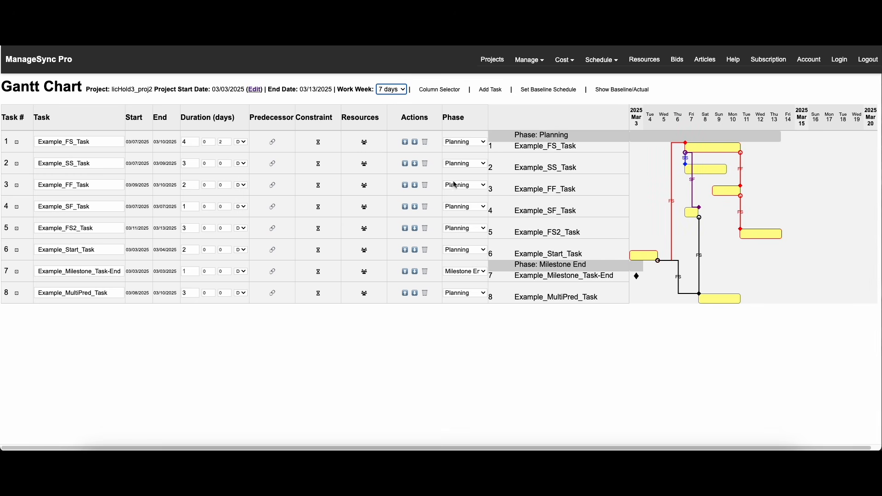
pyautogui.click(307, 90)
pyautogui.moveTo(306, 90); pyautogui.dragTo(326, 89)
pyautogui.click(325, 89)
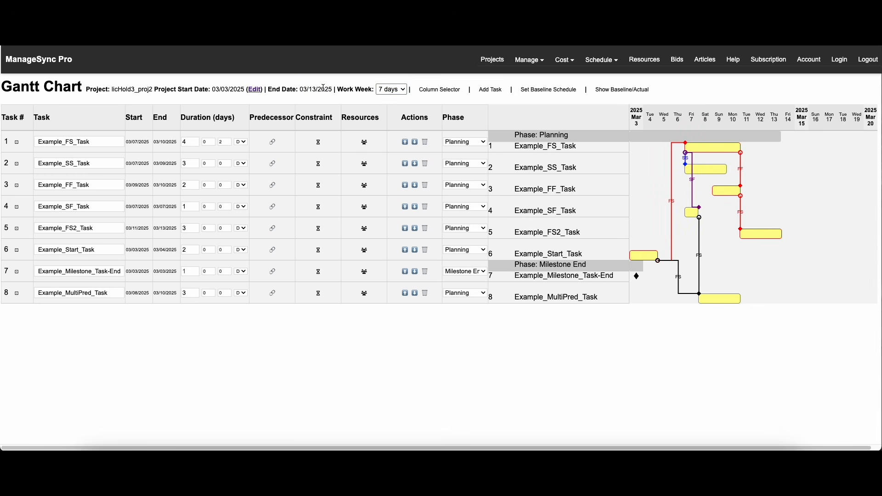
pyautogui.click(404, 91)
pyautogui.click(397, 72)
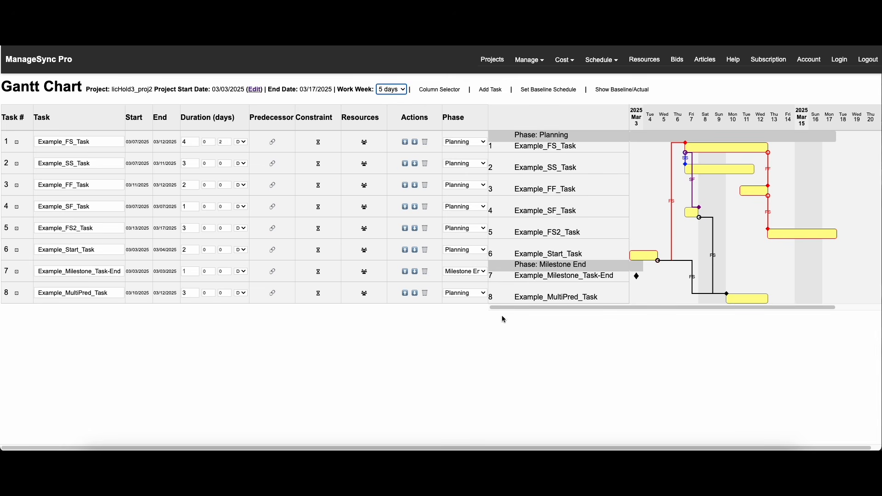
# Add a task named "Example multi predecessor" and move it above Example_MultiPred_Task.
pyautogui.click(490, 89)
pyautogui.moveTo(85, 315); pyautogui.dragTo(33, 316)
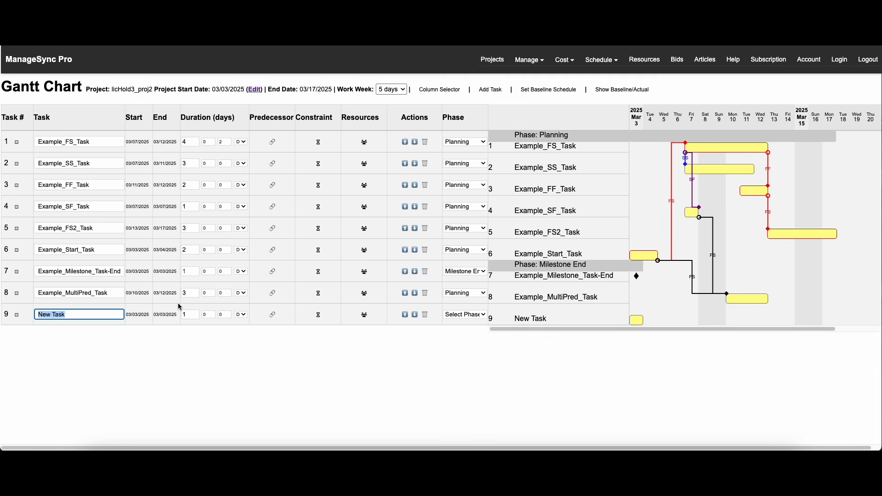
pyautogui.write('Exampl')
pyautogui.click(179, 307)
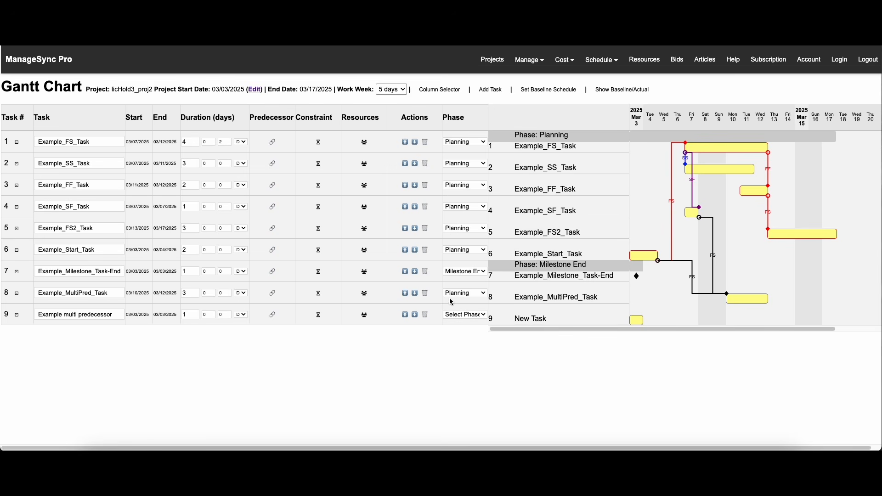
pyautogui.click(405, 318)
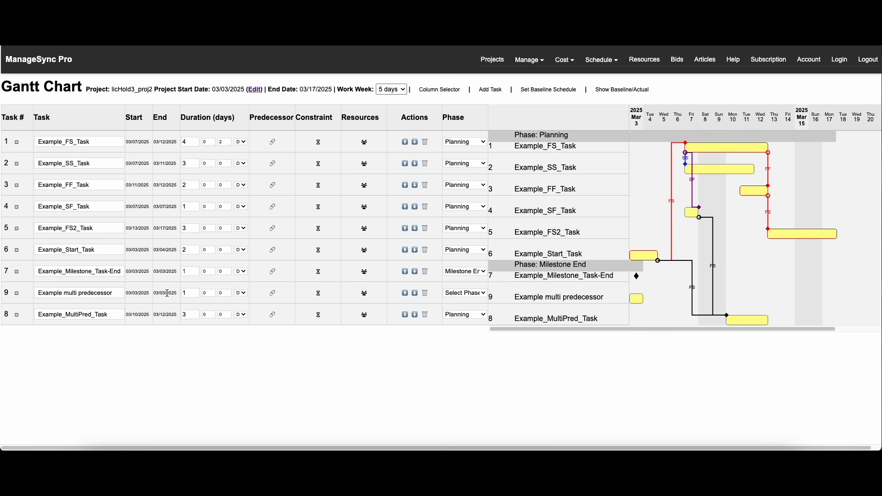
# Add Example_SF_Task as a finish-to-start (FS) predecessor of the Example multi predecessor task.
pyautogui.click(272, 293)
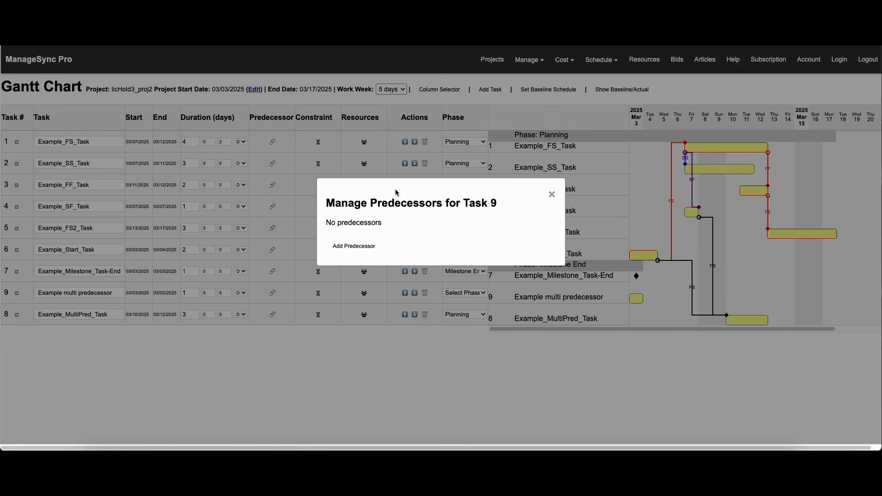
pyautogui.click(366, 245)
pyautogui.click(366, 266)
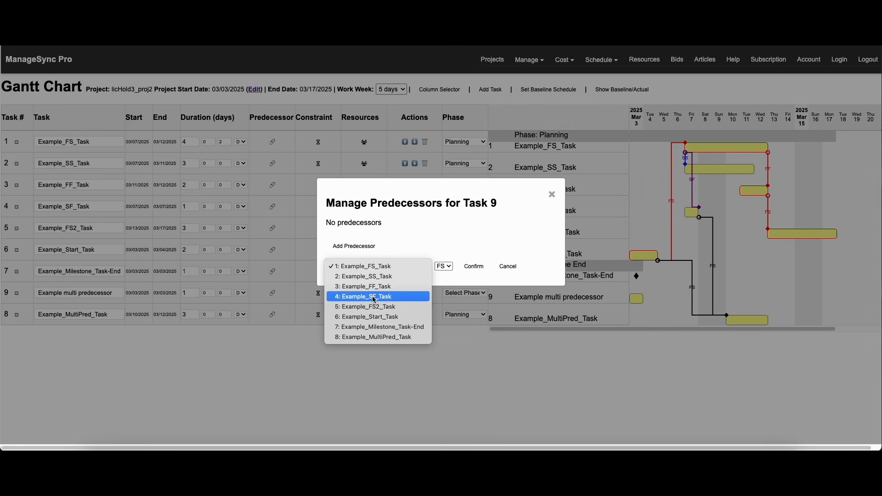
pyautogui.click(374, 296)
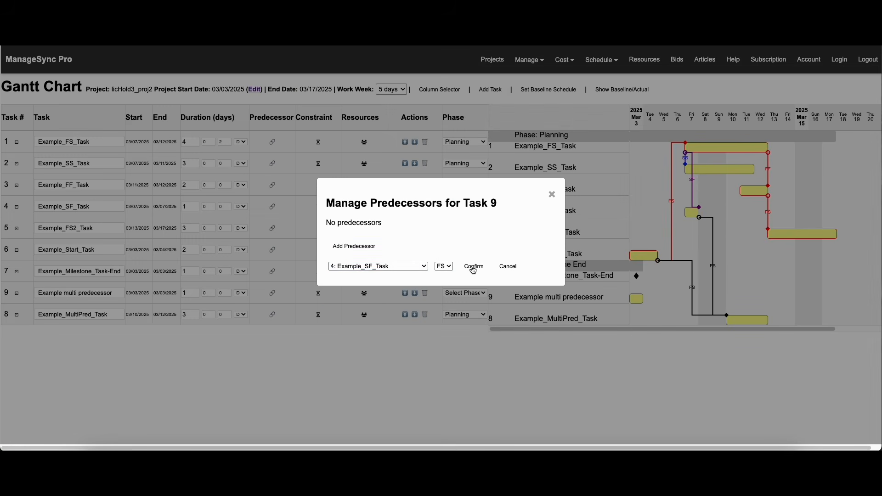
pyautogui.click(473, 267)
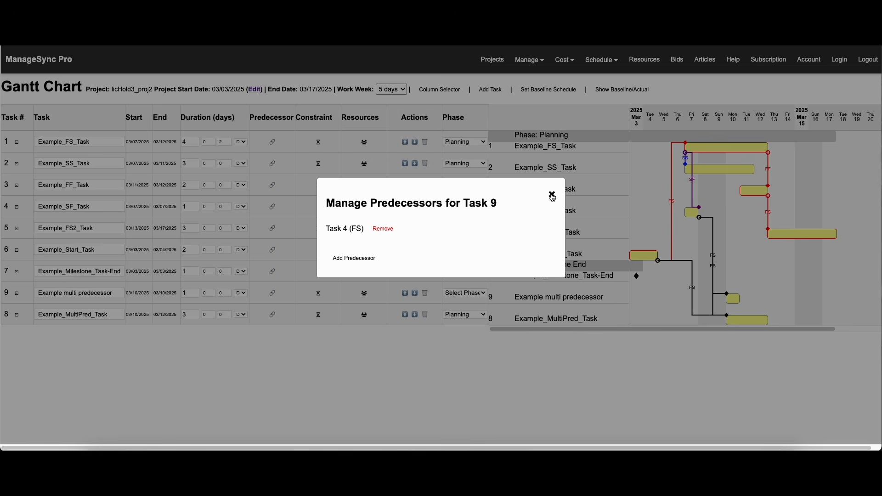
pyautogui.click(552, 196)
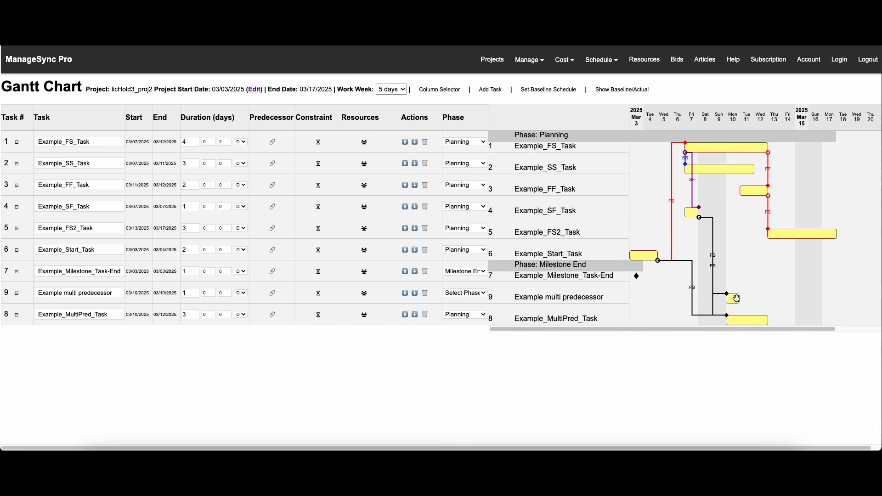
# Add Example_FF_Task as a second finish-to-start (FS) predecessor of the Example multi predecessor task.
pyautogui.moveTo(736, 299)
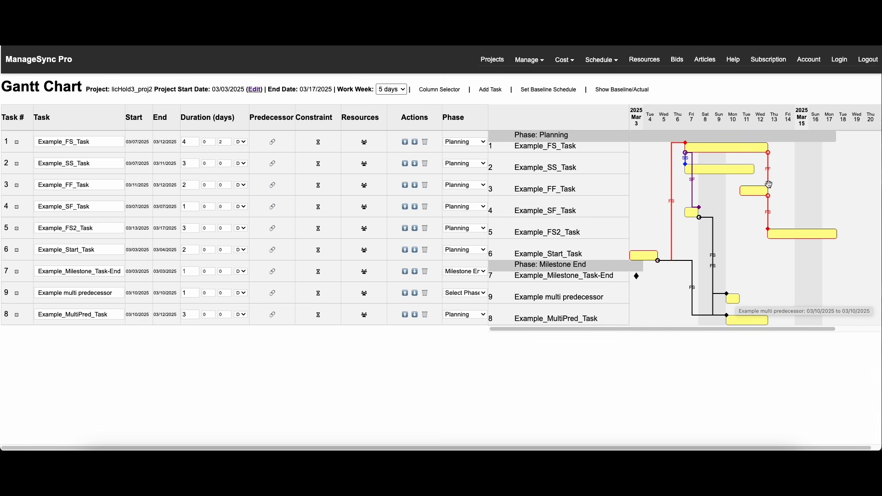
pyautogui.moveTo(762, 191)
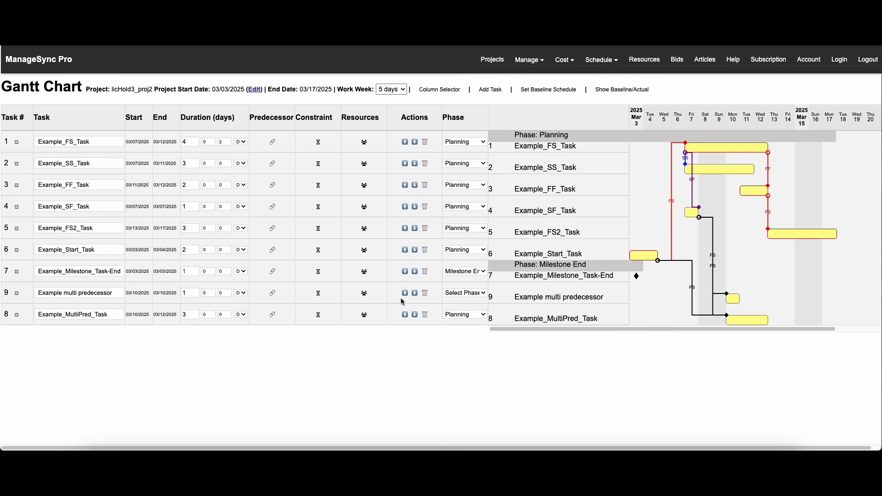
pyautogui.click(273, 294)
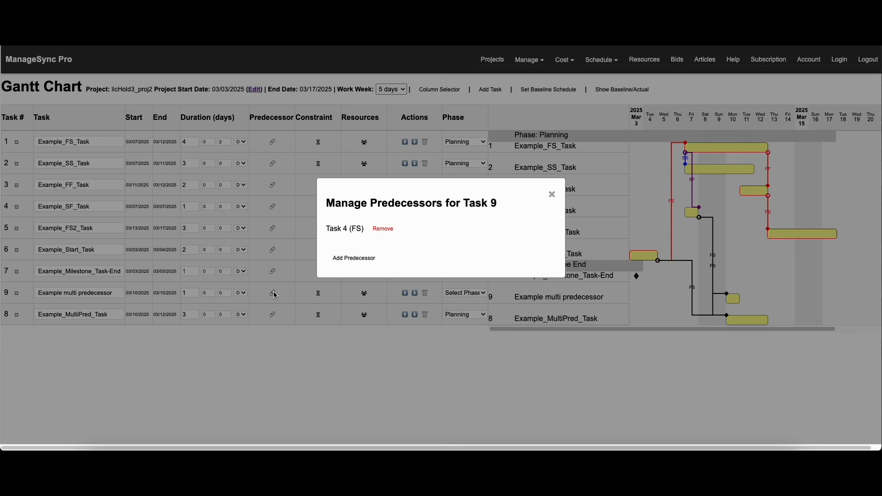
pyautogui.click(358, 258)
pyautogui.click(370, 278)
pyautogui.click(378, 299)
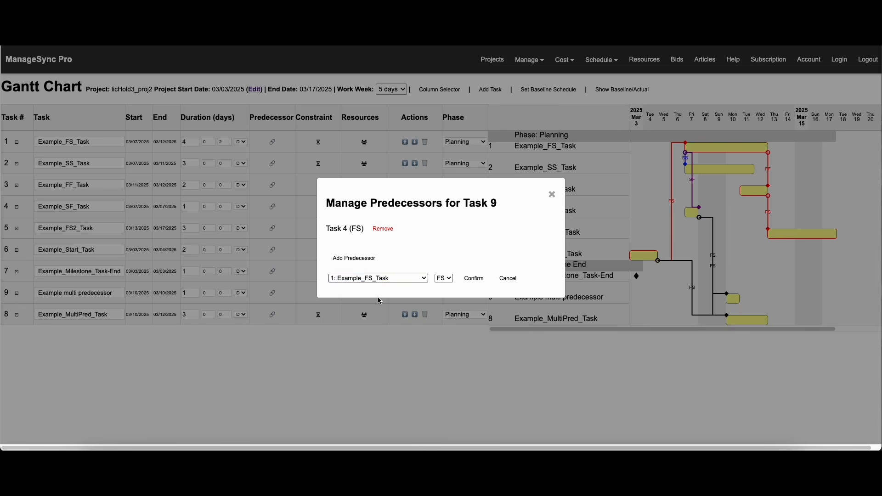
pyautogui.click(474, 278)
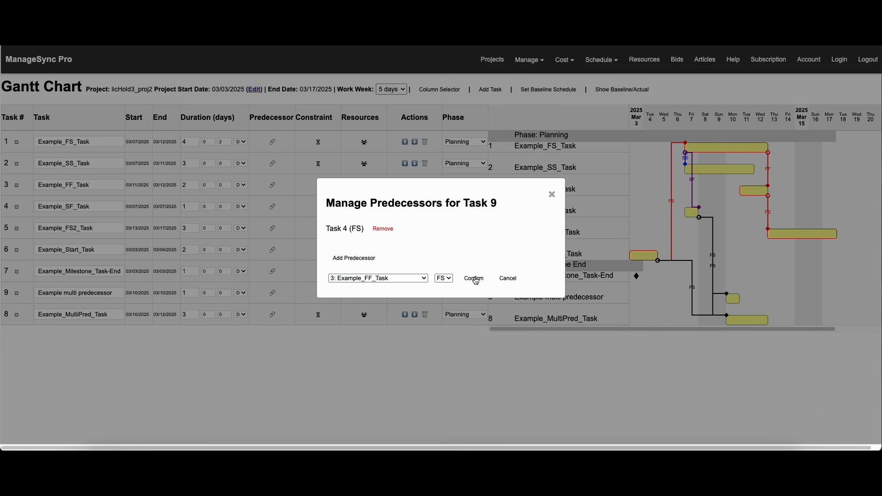
pyautogui.click(552, 195)
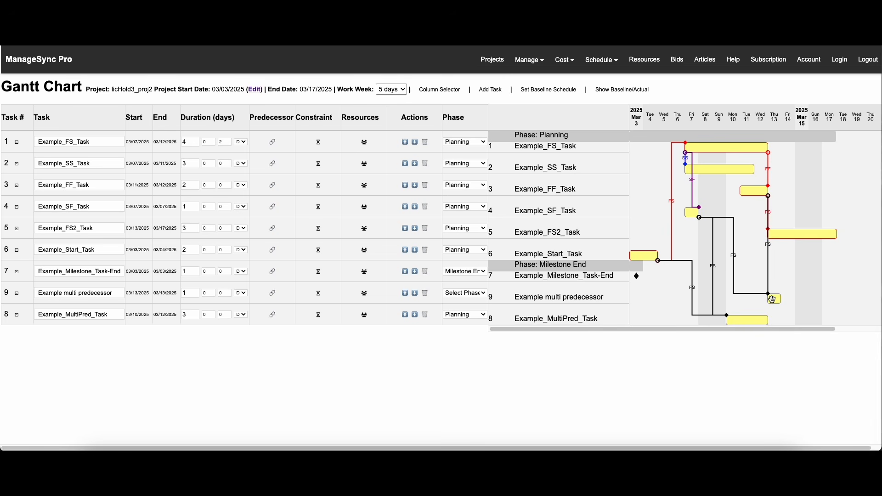
pyautogui.moveTo(773, 297)
# Show the baseline/actual bars on the Gantt chart and look over the timeline.
pyautogui.click(616, 90)
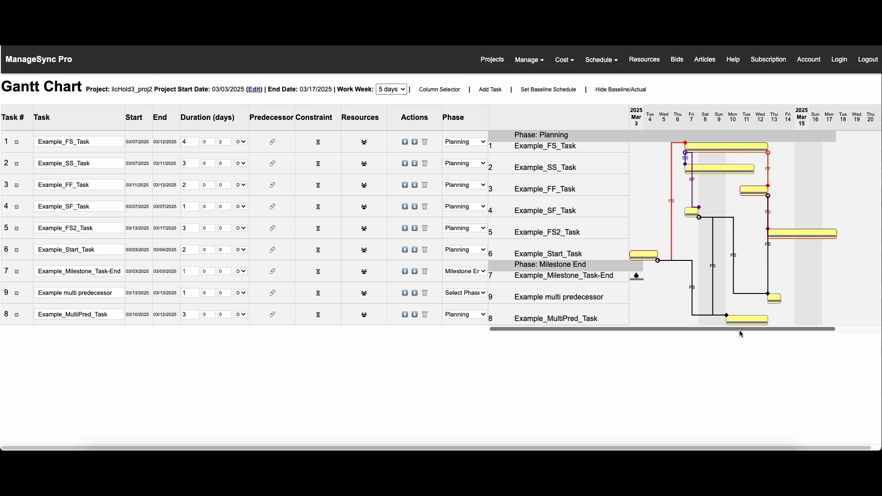
pyautogui.moveTo(739, 330); pyautogui.dragTo(775, 332)
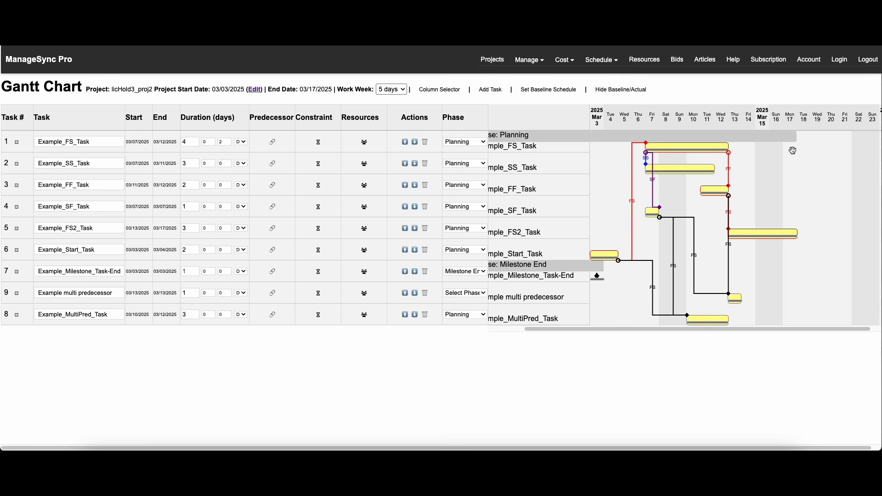
pyautogui.moveTo(681, 334); pyautogui.dragTo(574, 332)
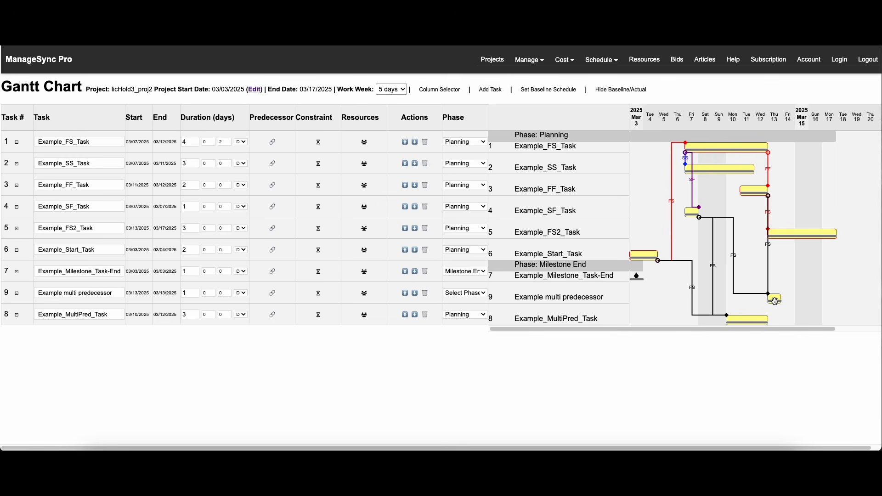
# Add a new task named "example constraint" to the Gantt chart.
pyautogui.click(489, 91)
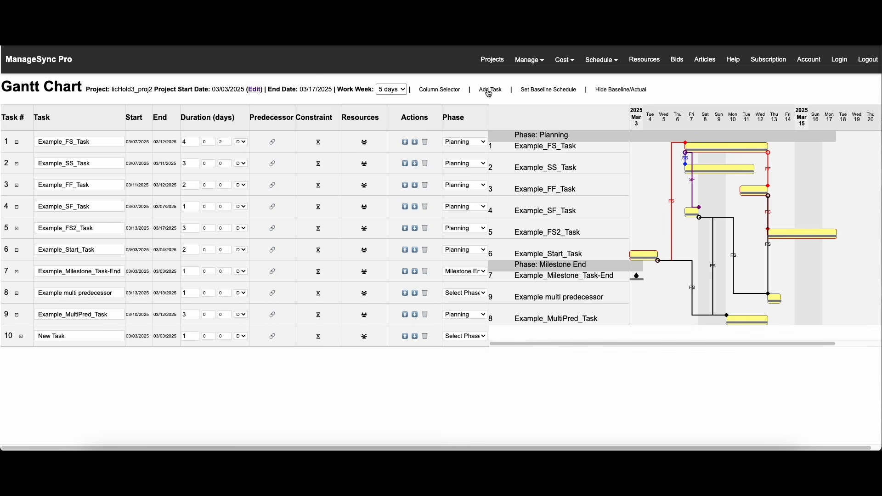
pyautogui.tripleClick(69, 334)
pyautogui.write('example constra')
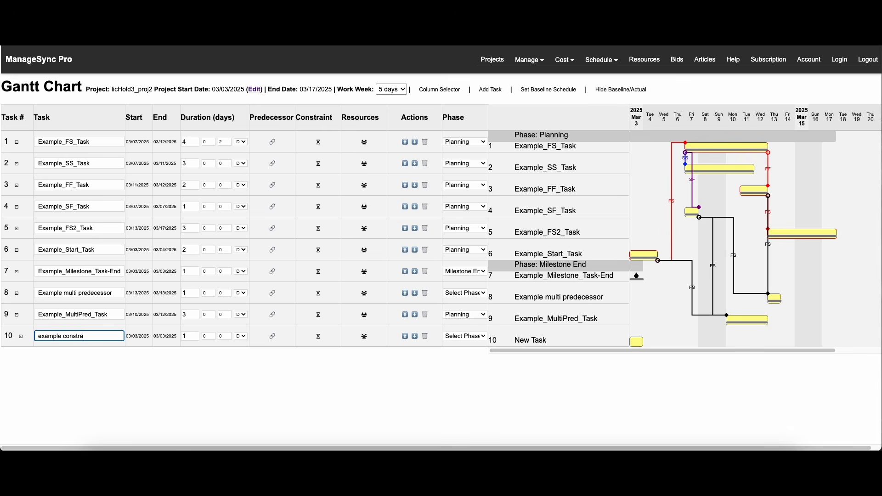
pyautogui.press('Return')
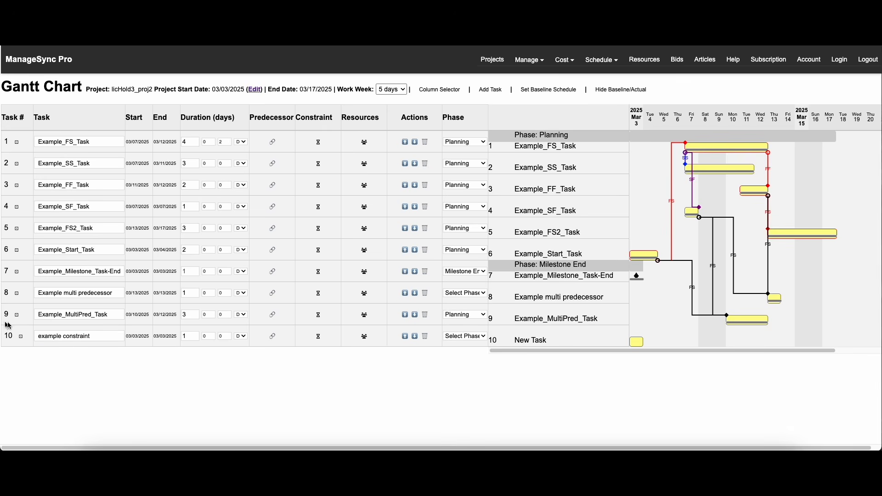
# Give the example constraint task a Must Start On constraint dated 03/11/2025.
pyautogui.click(319, 338)
pyautogui.scroll(-2, 393, 313)
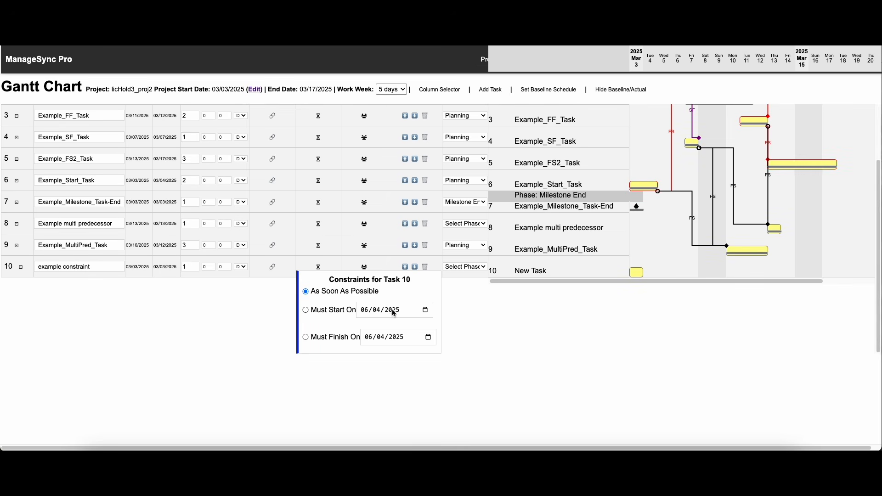
pyautogui.click(330, 310)
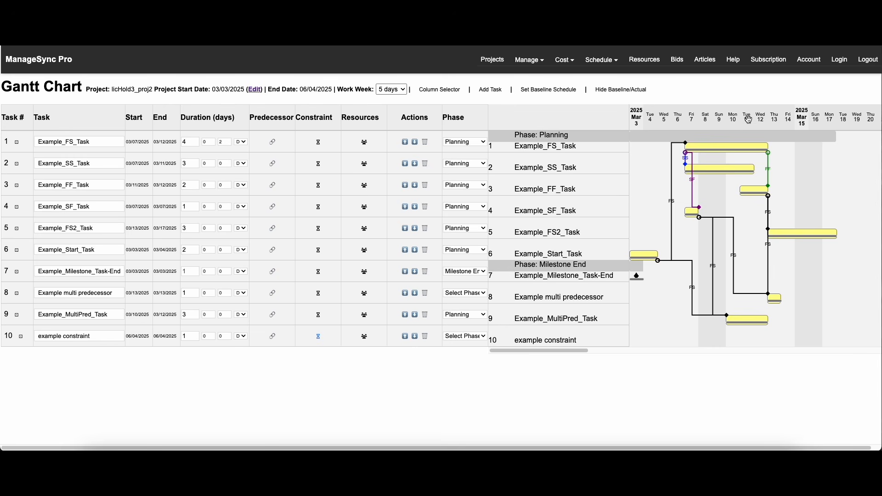
pyautogui.click(316, 336)
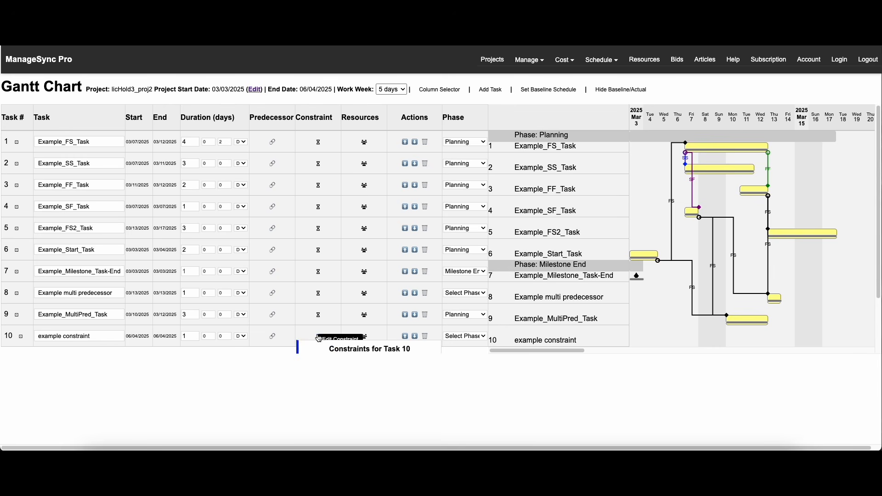
pyautogui.scroll(-3, 353, 338)
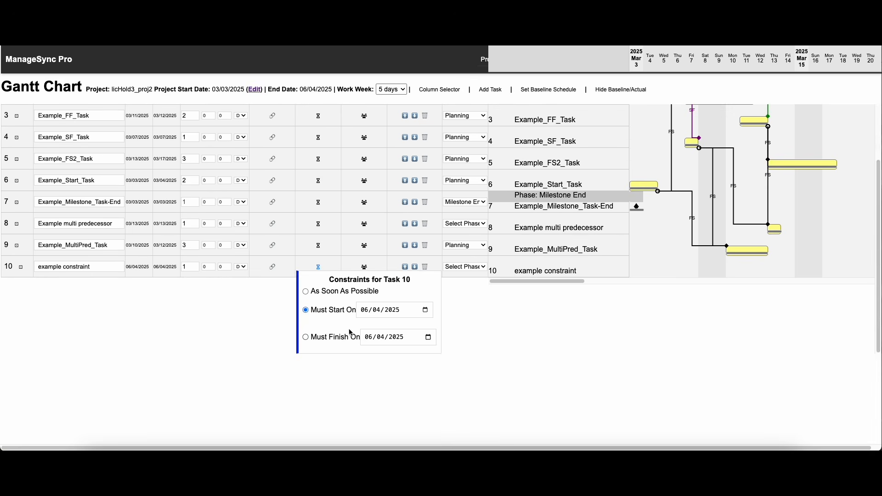
pyautogui.click(425, 310)
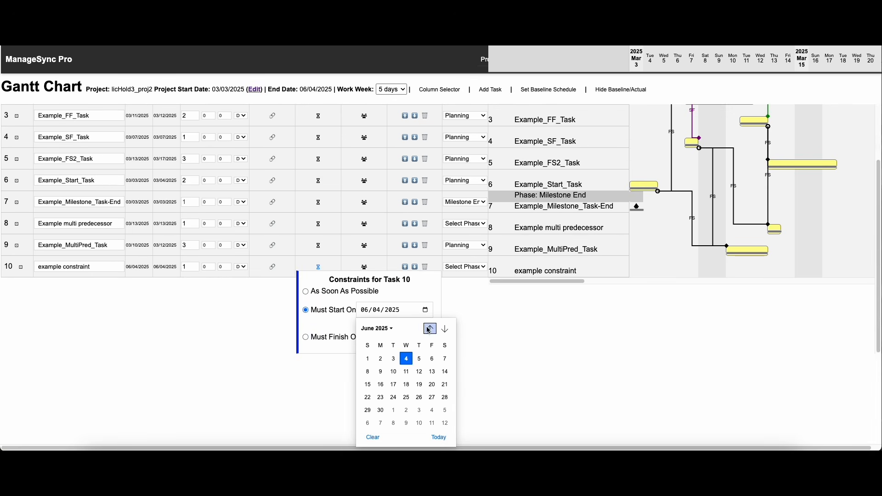
pyautogui.click(390, 329)
pyautogui.click(414, 359)
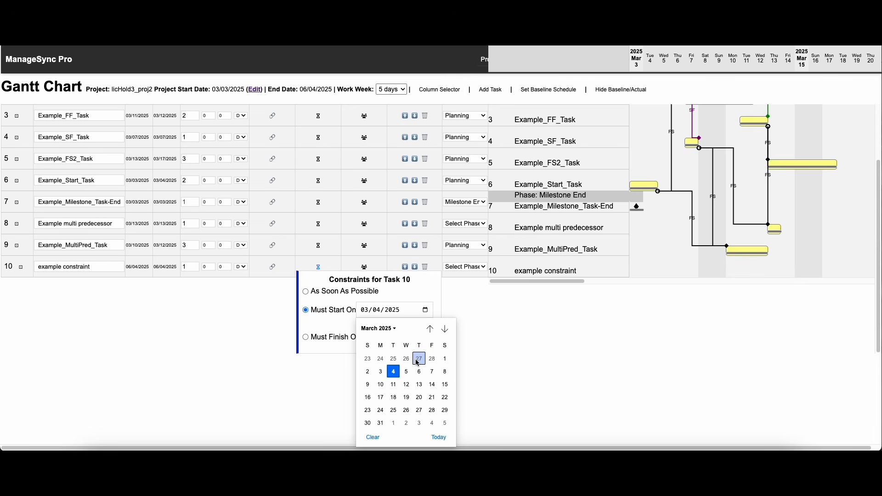
pyautogui.click(393, 385)
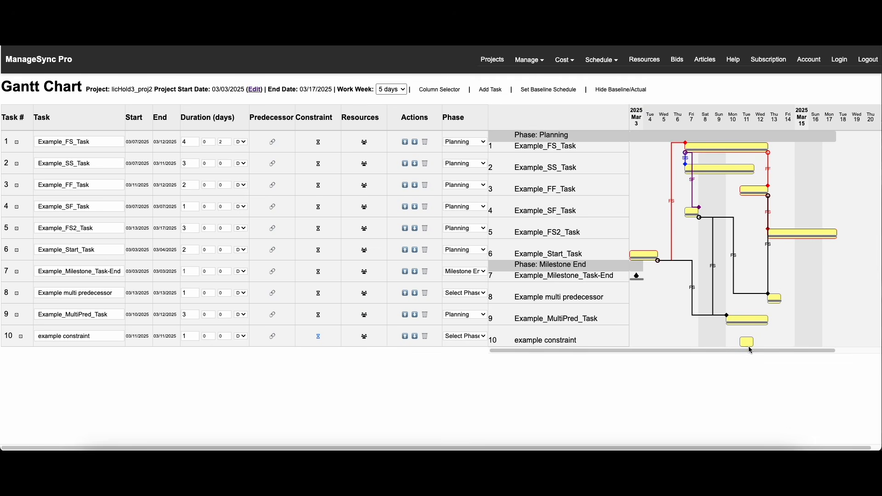
pyautogui.moveTo(747, 343)
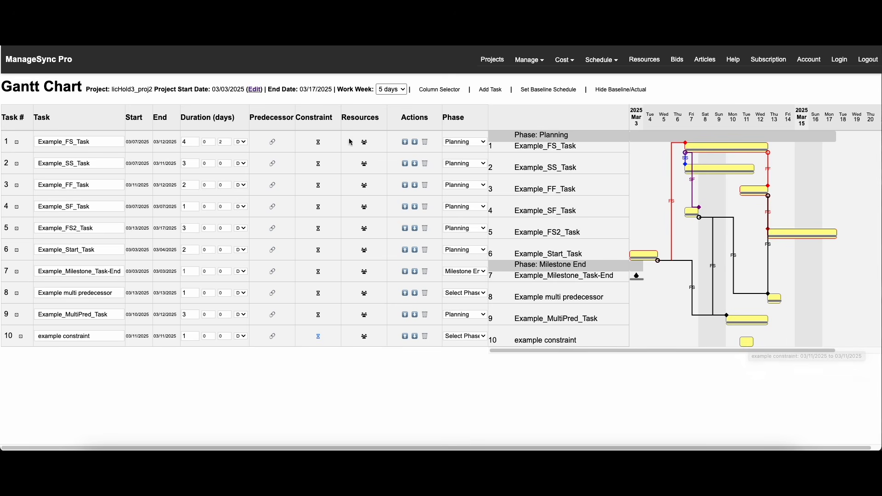
# Review the constraint options of the example constraint task, including Must Finish On, without changing them.
pyautogui.click(318, 336)
pyautogui.scroll(-3, 458, 331)
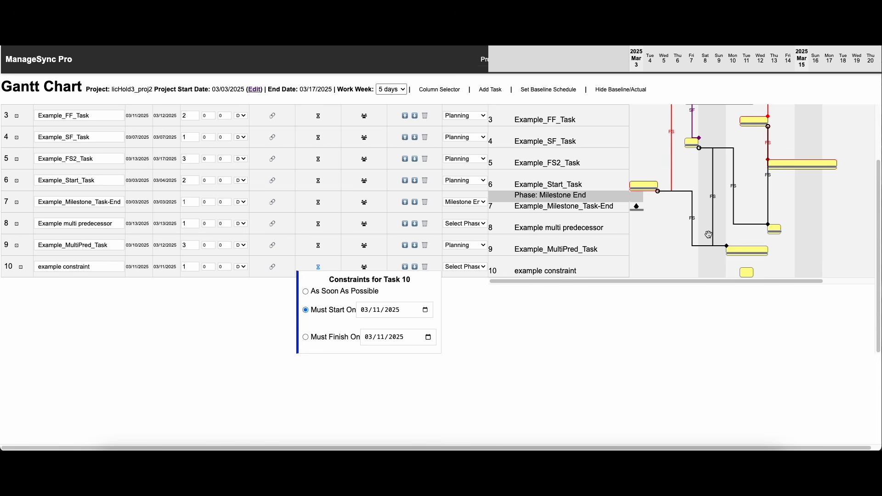
pyautogui.click(505, 312)
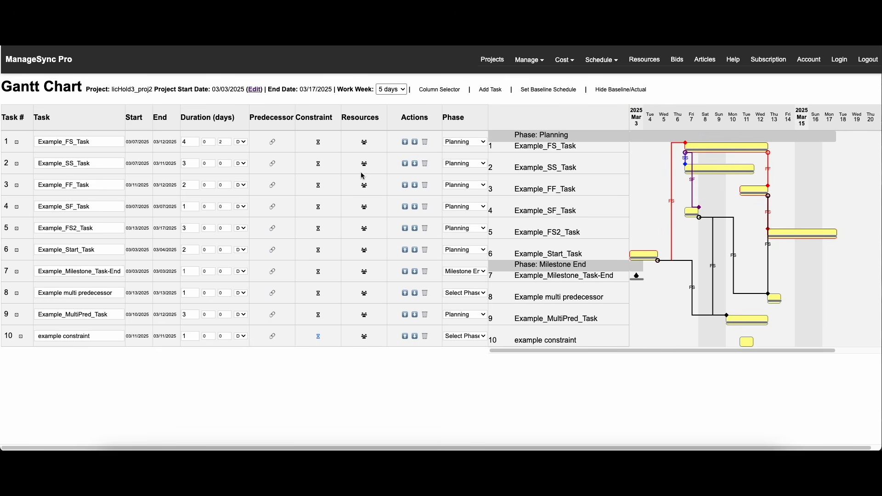
# Look at the resource assignment options for the example constraint task and close them.
pyautogui.click(364, 337)
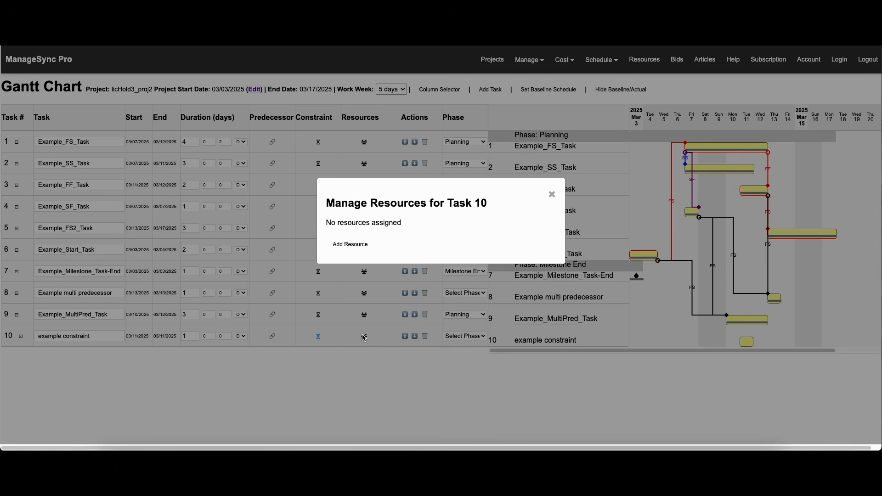
pyautogui.click(351, 245)
pyautogui.click(472, 265)
pyautogui.click(552, 194)
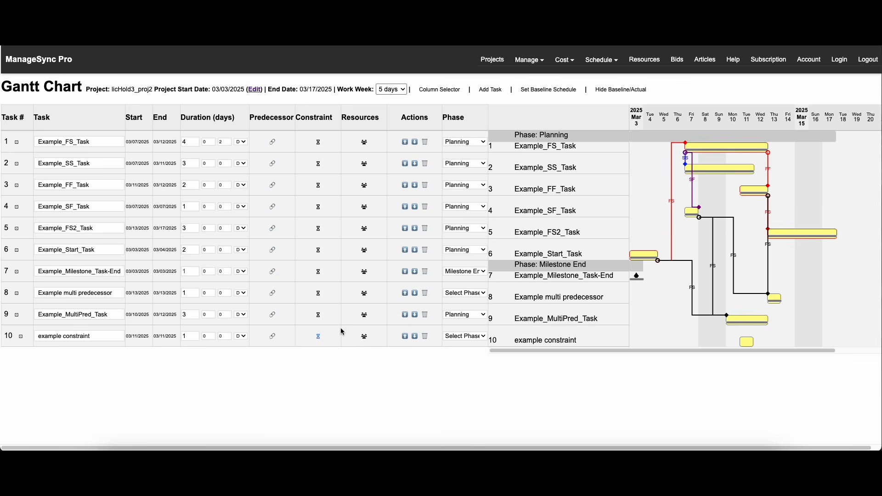
# On the Resources page, enter a new resource named "Crane 101" with the type Equipment.
pyautogui.click(651, 62)
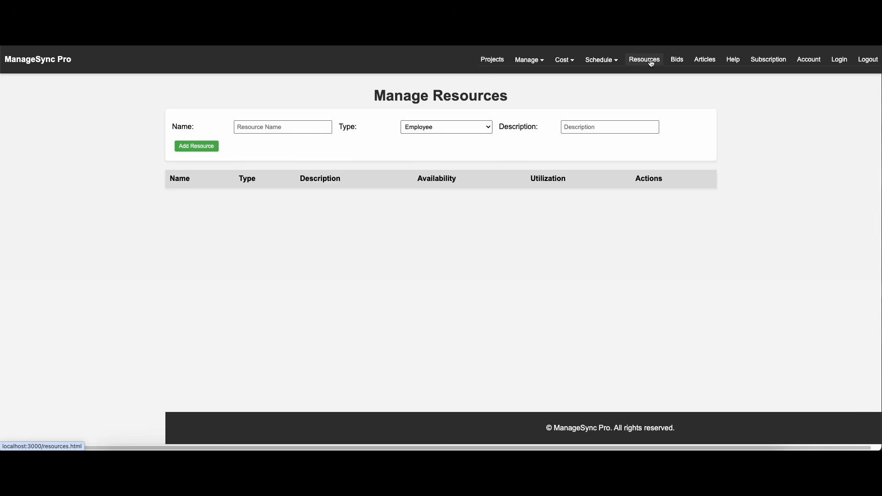
pyautogui.click(274, 127)
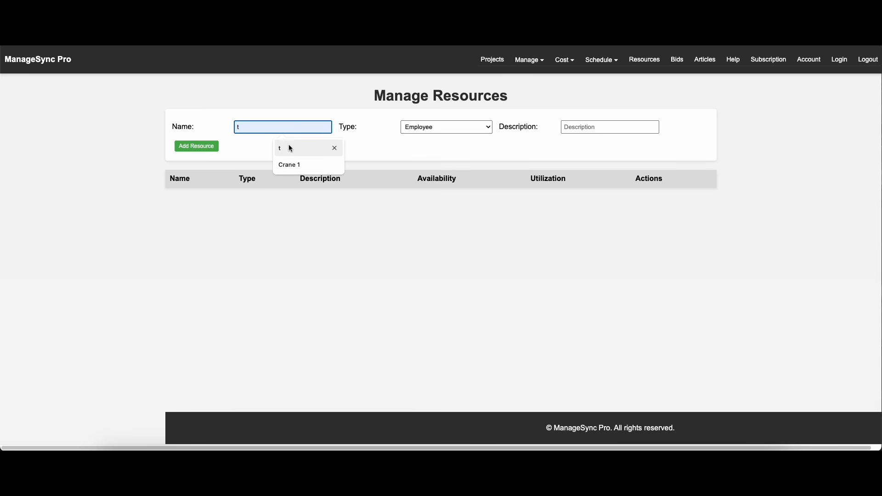
pyautogui.click(446, 129)
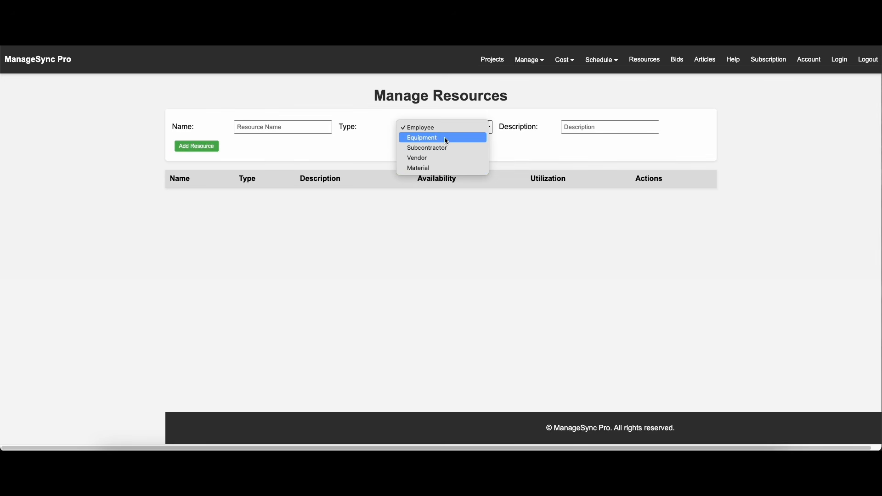
pyautogui.click(446, 138)
pyautogui.click(309, 128)
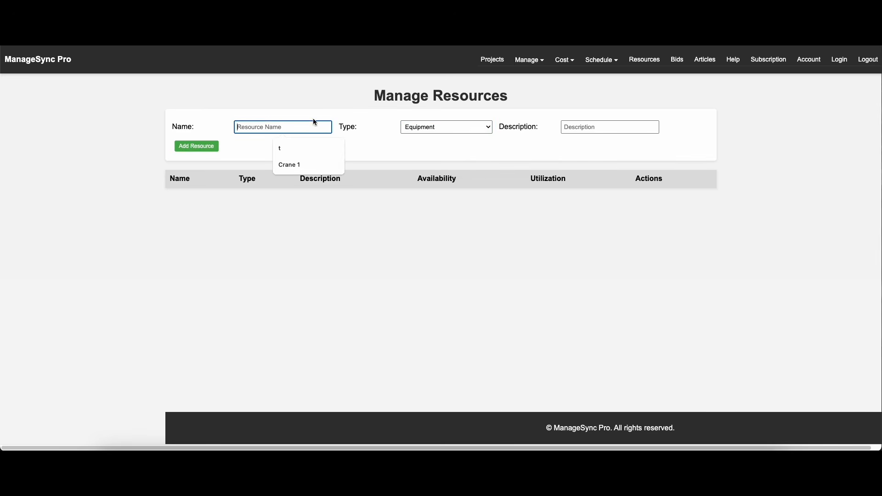
pyautogui.write('Crain')
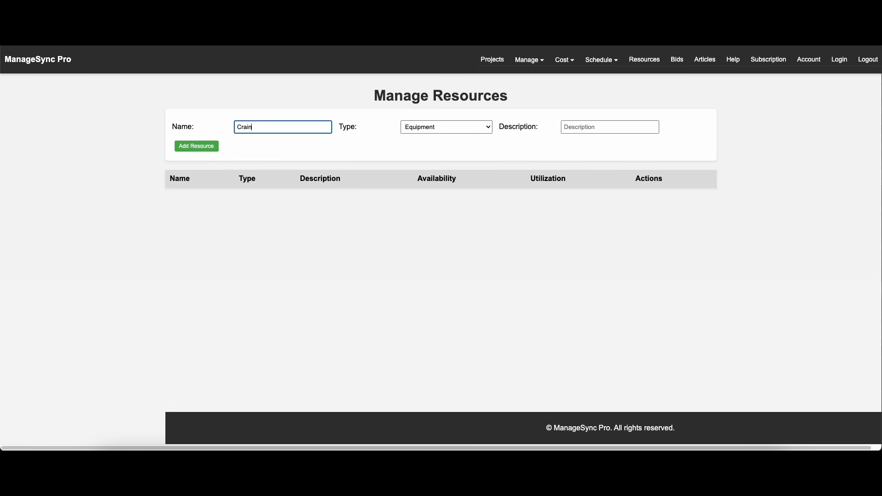
pyautogui.press('BackSpace')
pyautogui.press('BackSpace')
pyautogui.write('n')
pyautogui.write('e 101')
# Describe the Crane 101 resource as "Model T, 2000 HP" and add it to the resource list.
pyautogui.click(604, 129)
pyautogui.write('Mod')
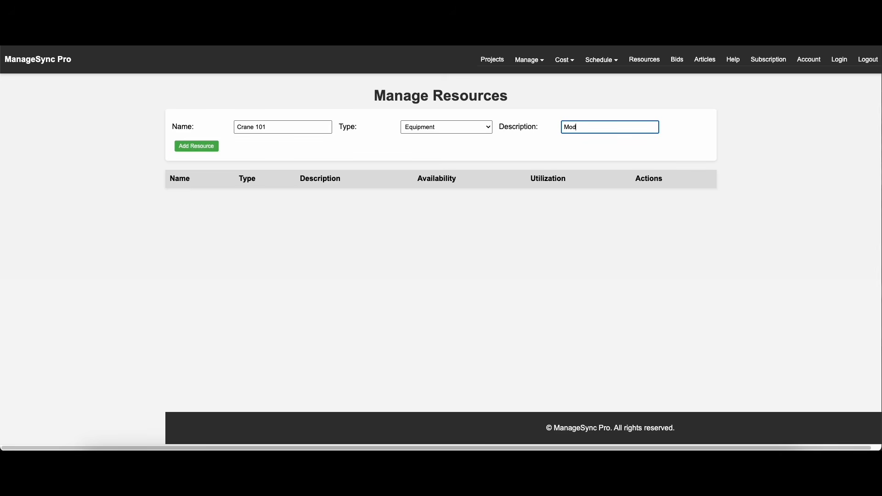
pyautogui.write('el T')
pyautogui.write(', 2000 HP')
pyautogui.click(197, 146)
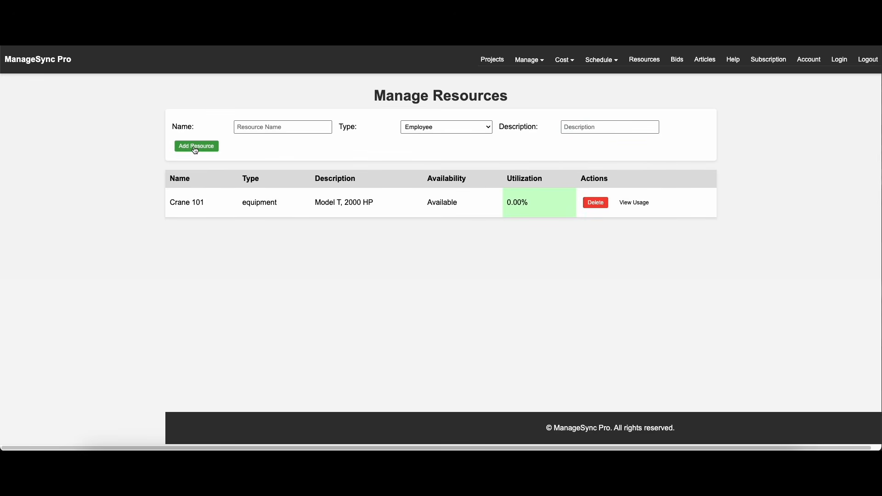
# Enter a new resource named "Cement Mixer 102A" with the type Equipment.
pyautogui.click(281, 126)
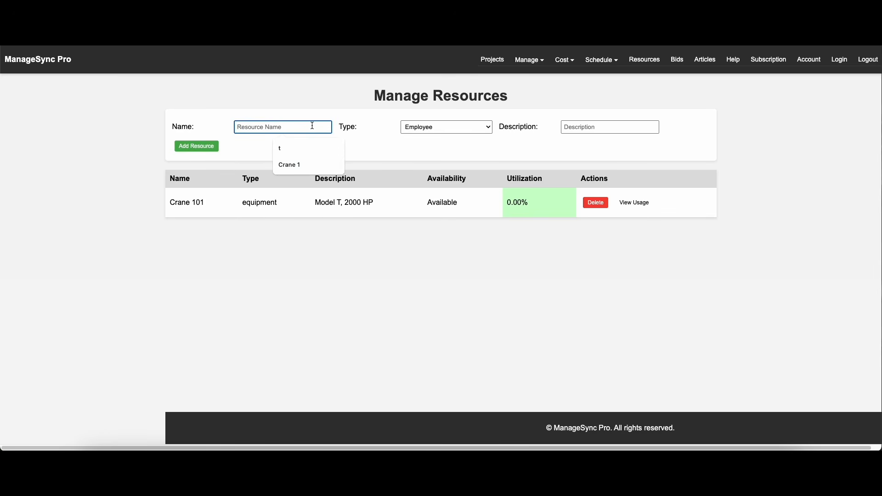
pyautogui.write('Cement Mixer')
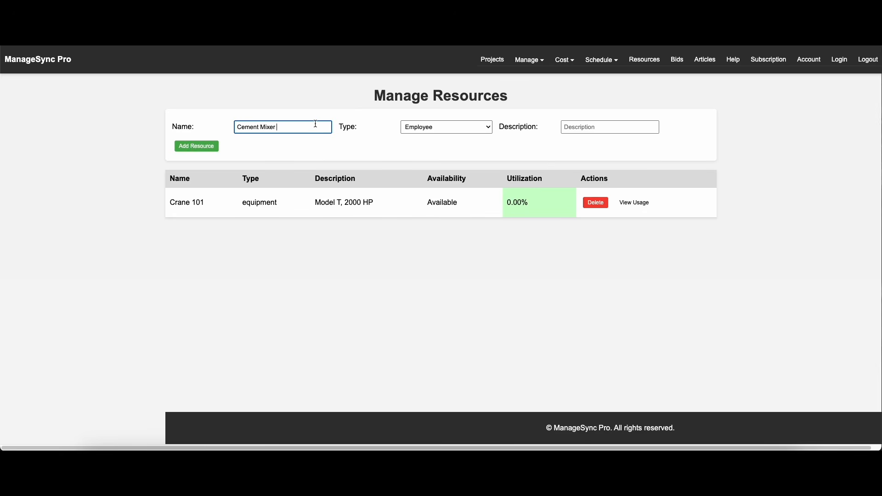
pyautogui.write(' 102A')
pyautogui.click(487, 126)
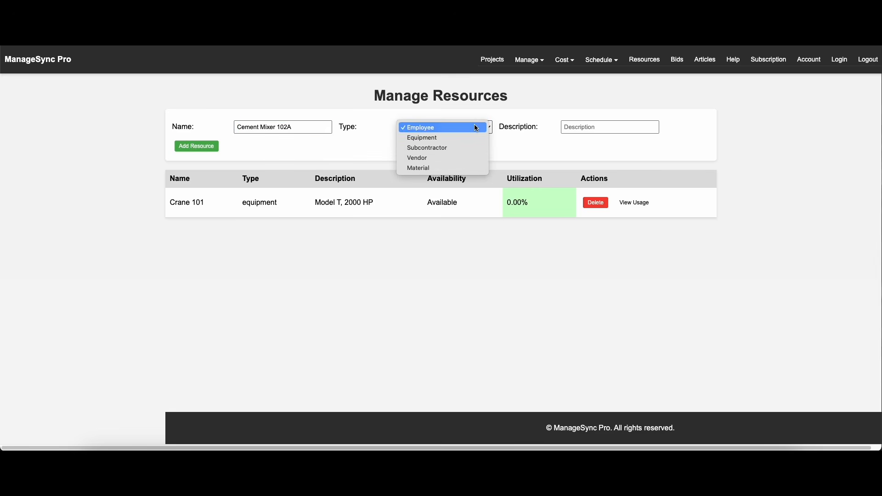
pyautogui.click(464, 137)
# Describe the Cement Mixer 102A resource as "Model 241" and add it to the resource list.
pyautogui.click(614, 121)
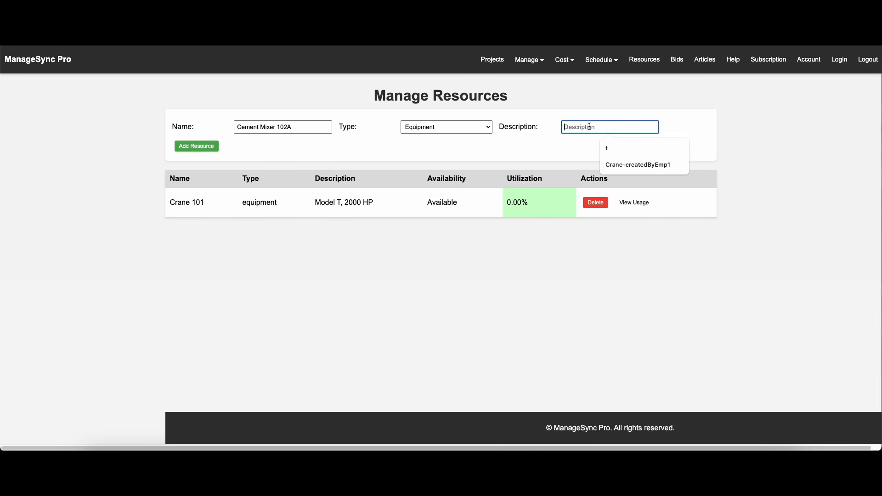
pyautogui.write('Mod')
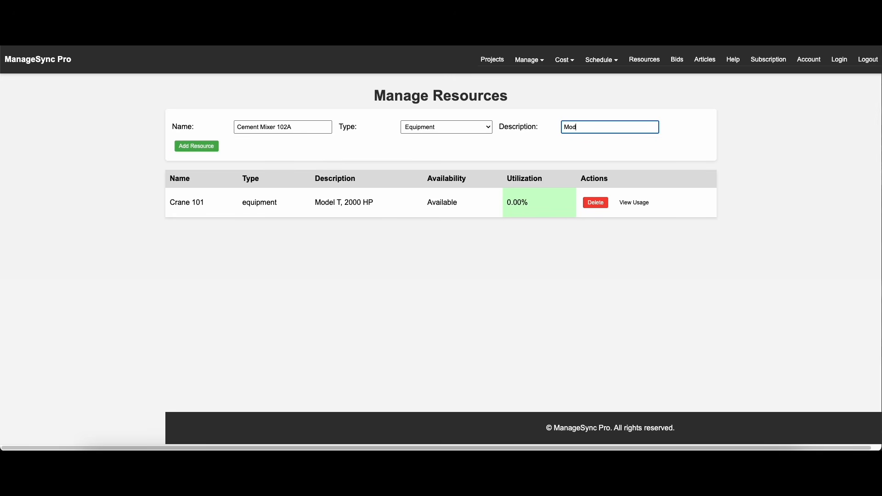
pyautogui.write('el 241')
pyautogui.click(212, 146)
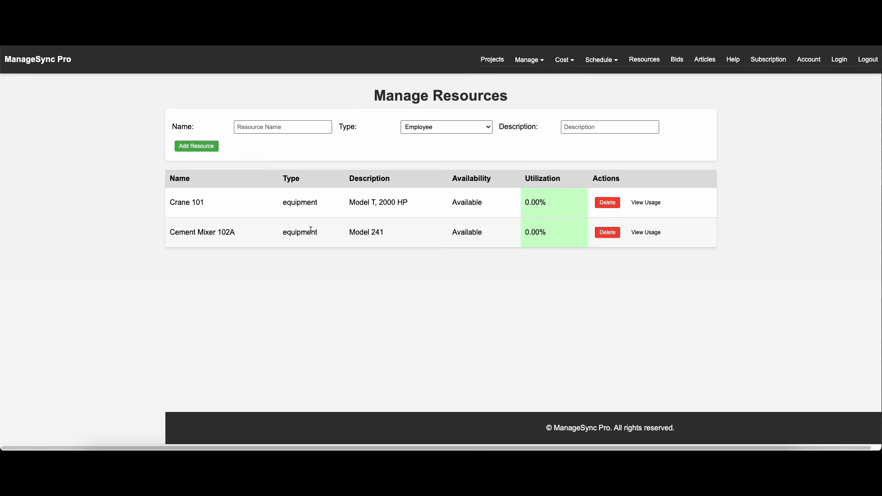
# Look over the available resource types for a new resource without changing the selection.
pyautogui.click(431, 126)
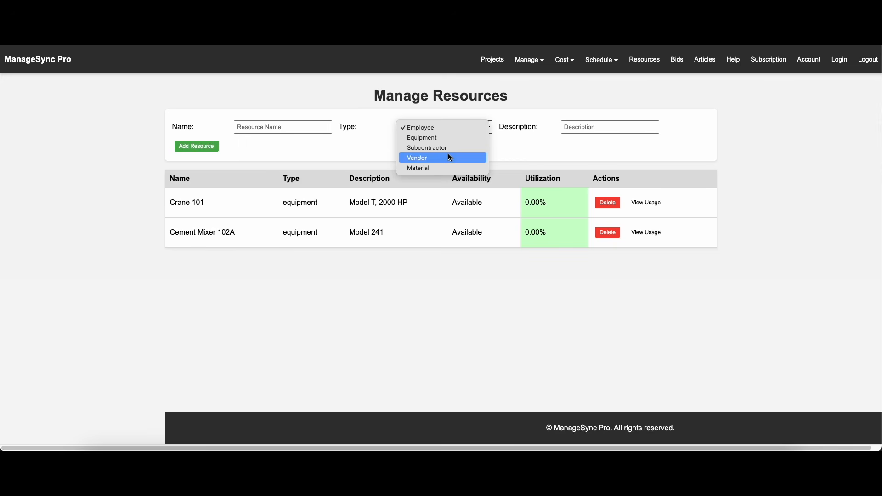
pyautogui.click(641, 165)
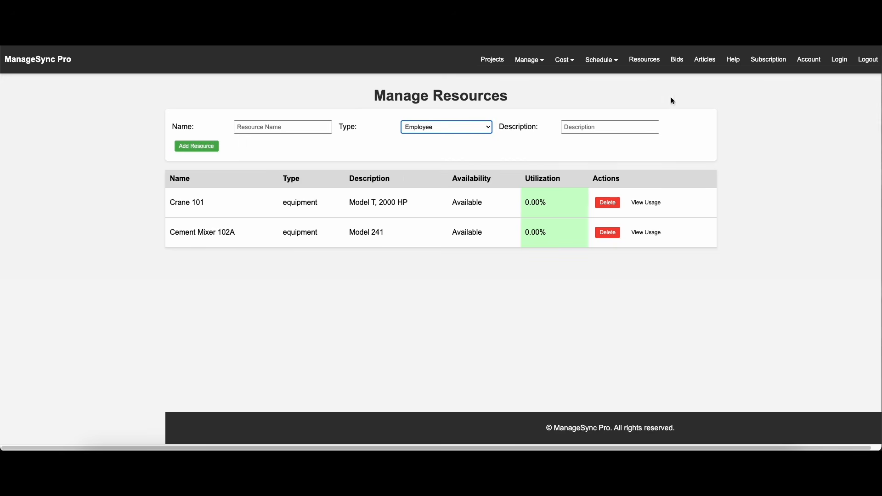
# In the Gantt chart, assign the Crane 101 resource to task 8, Example multi predecessor, and close the resource dialog.
pyautogui.click(605, 78)
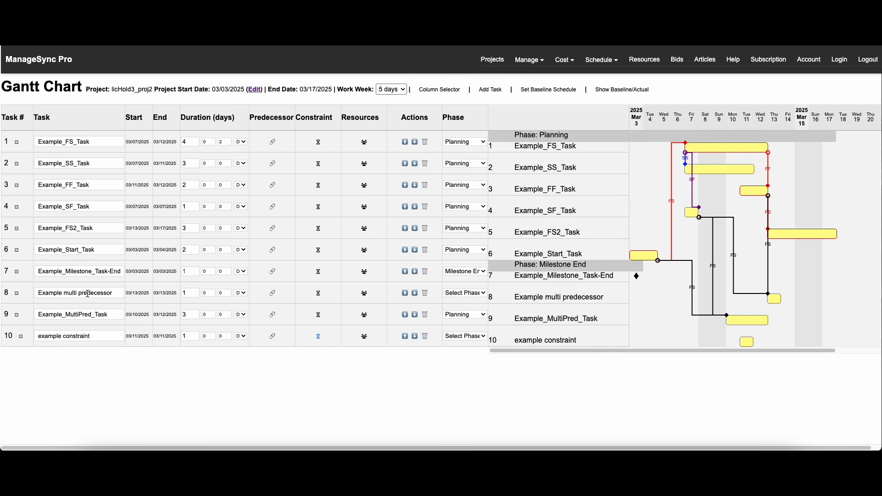
pyautogui.click(366, 298)
pyautogui.click(353, 245)
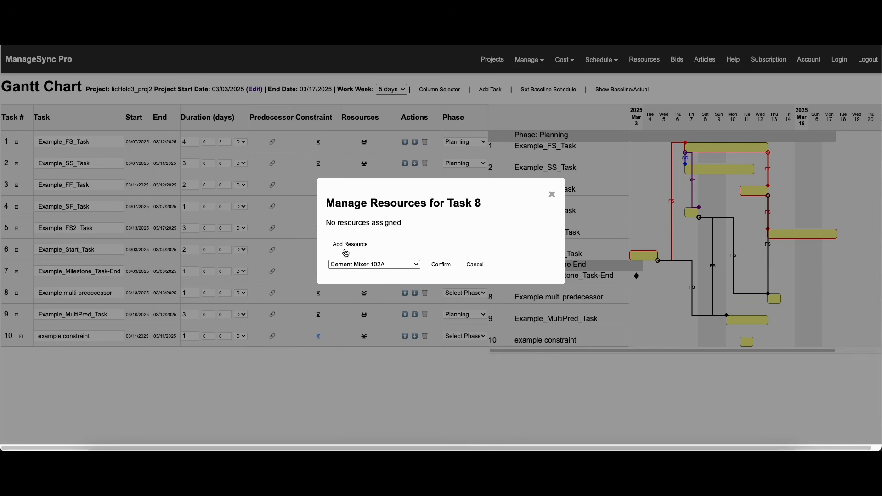
pyautogui.click(390, 264)
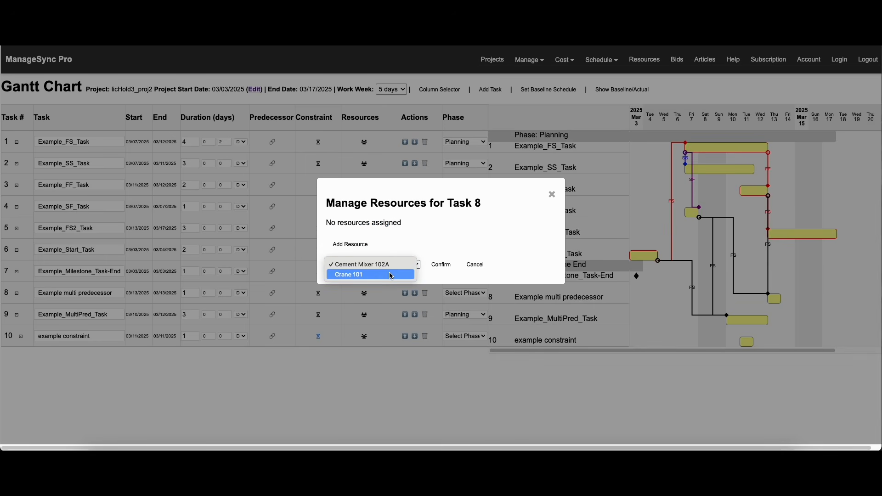
pyautogui.click(390, 276)
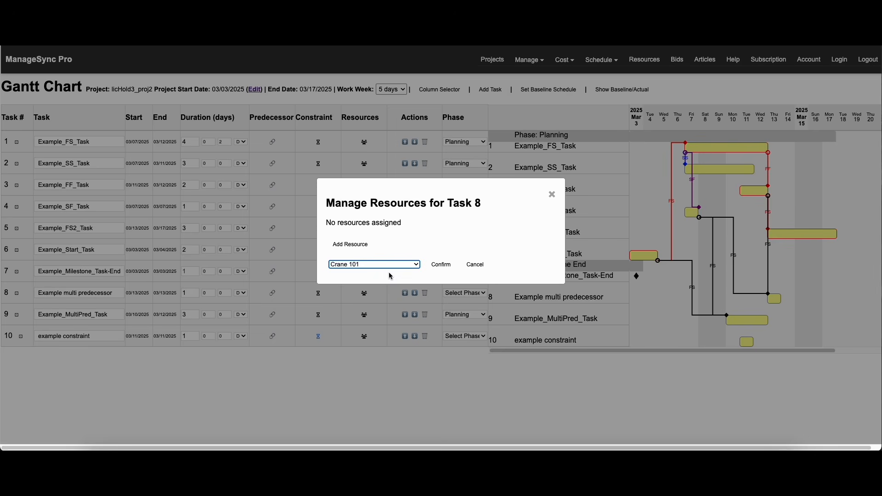
pyautogui.click(446, 266)
pyautogui.click(551, 195)
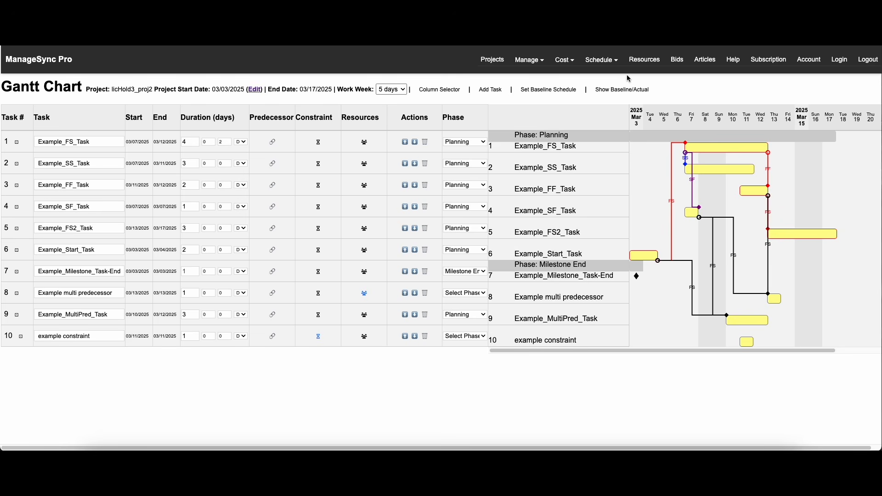
# Open the schedule Calendar and add licHold3_proj2 to its project filter.
pyautogui.click(601, 61)
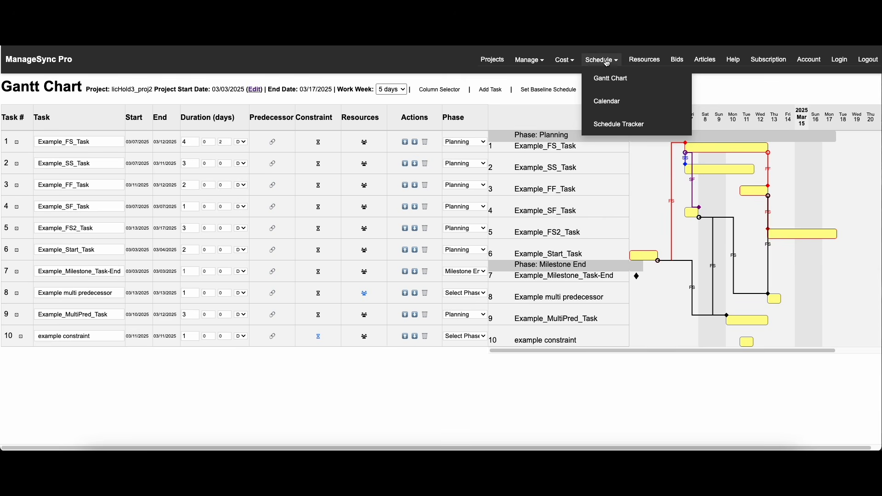
pyautogui.click(607, 102)
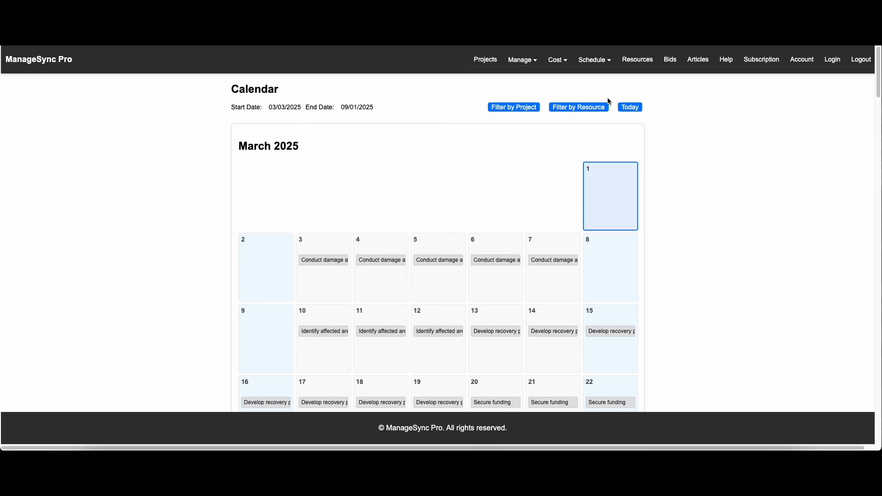
pyautogui.click(511, 108)
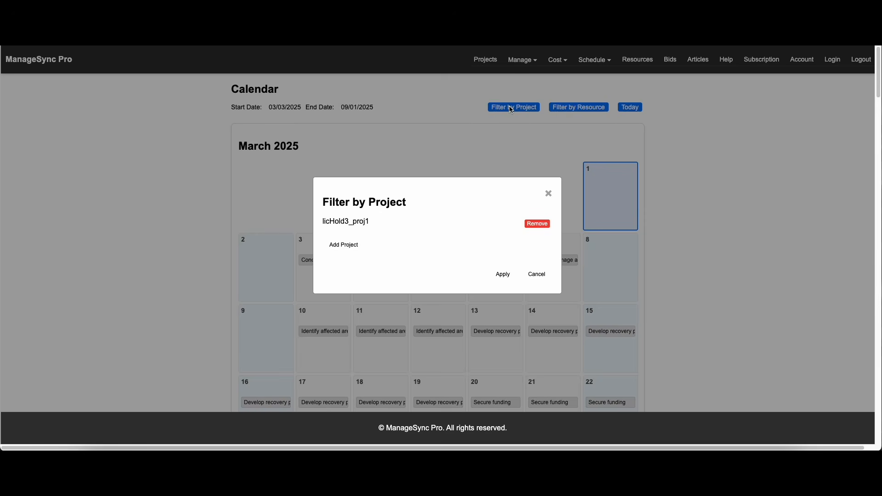
pyautogui.click(343, 244)
pyautogui.click(345, 242)
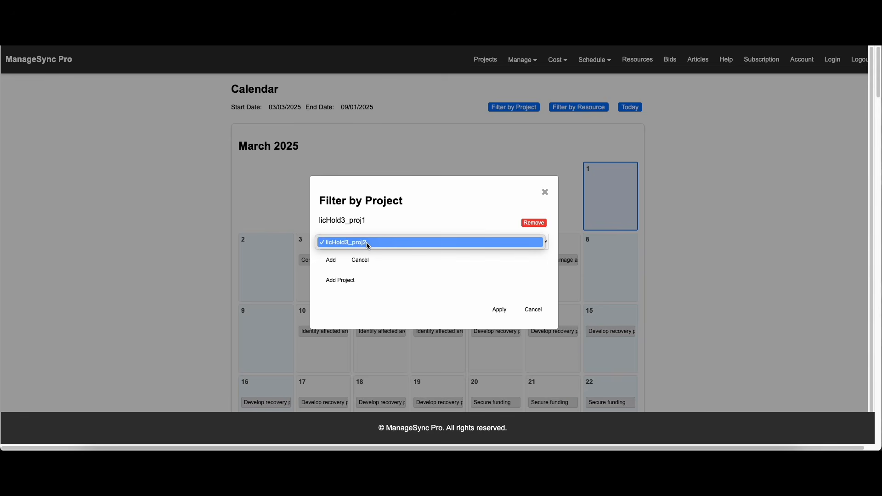
pyautogui.click(367, 244)
pyautogui.click(330, 259)
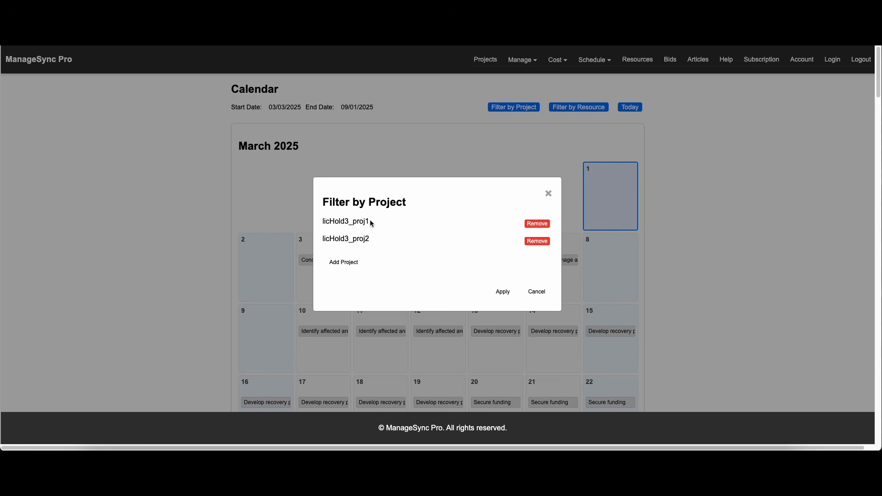
# Check the project filter for further projects to add, and apply it with licHold3_proj1 and licHold3_proj2.
pyautogui.click(350, 268)
pyautogui.click(370, 258)
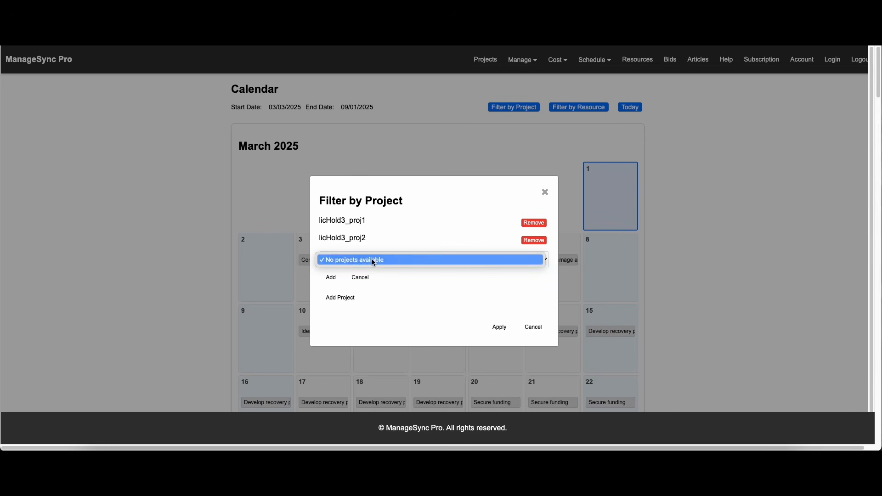
pyautogui.click(413, 242)
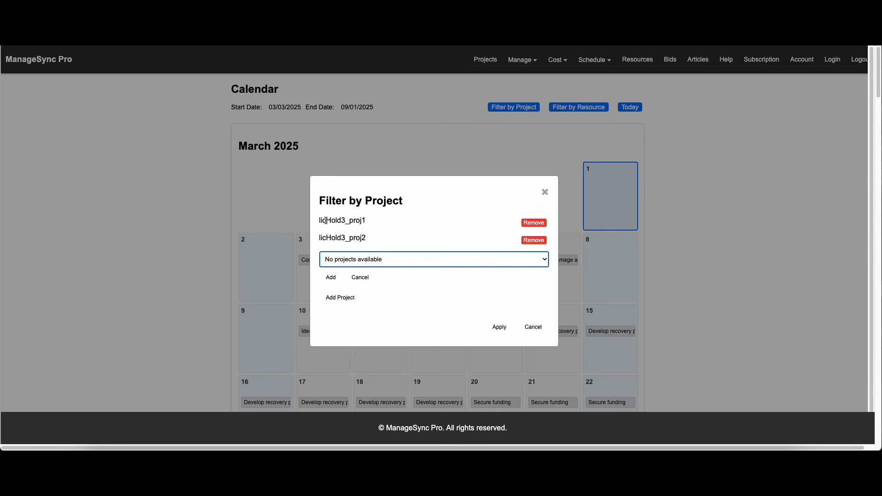
pyautogui.moveTo(337, 221); pyautogui.dragTo(367, 237)
pyautogui.click(367, 238)
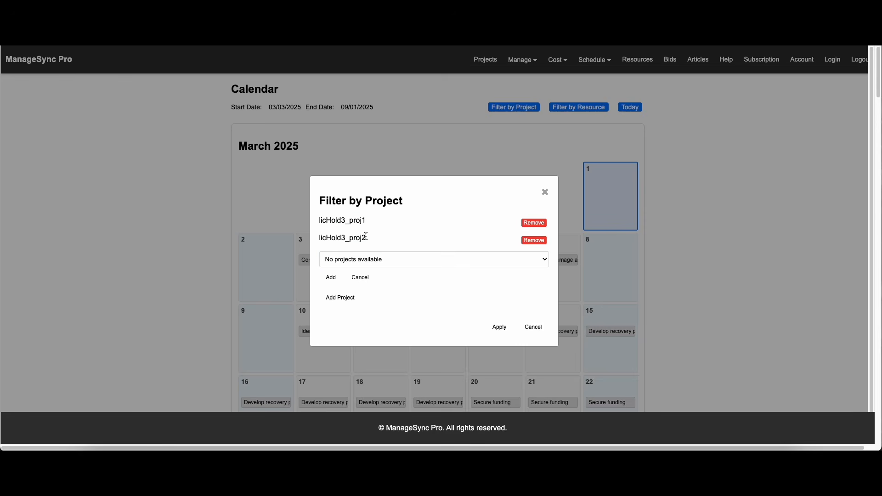
pyautogui.click(498, 328)
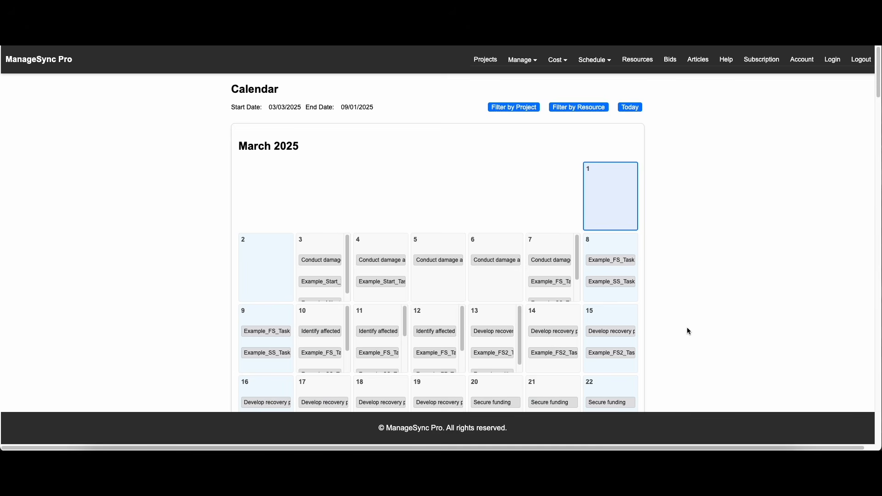
# Look through the months of the calendar showing both projects' tasks and return to March 2025.
pyautogui.scroll(-10, 688, 331)
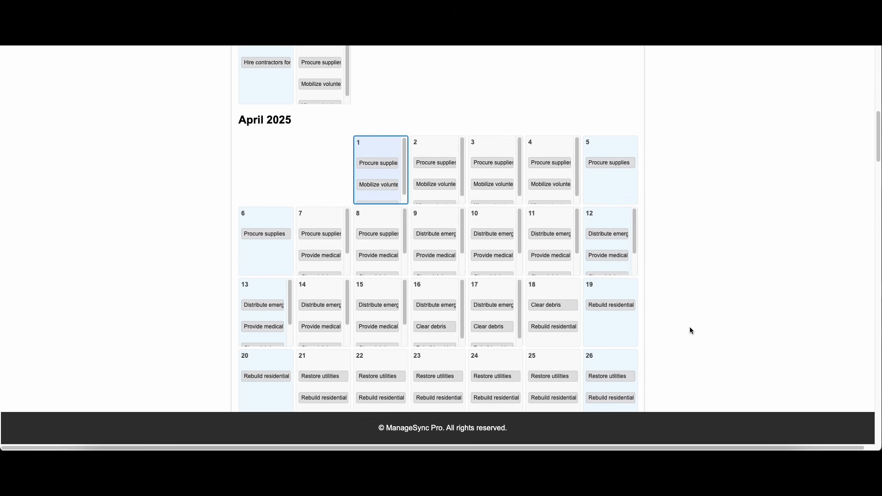
pyautogui.scroll(-20, 690, 330)
pyautogui.scroll(14, 690, 330)
pyautogui.scroll(20, 690, 330)
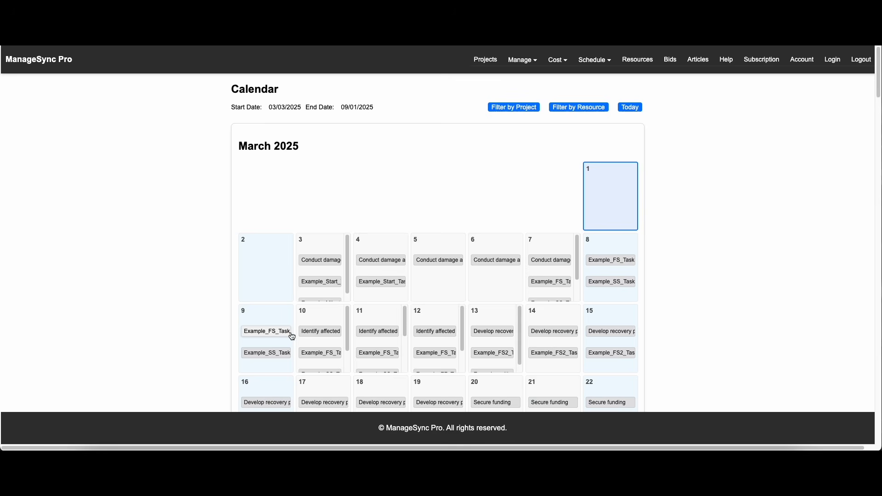
# Review the task details for March 10, 2025, comparing which project each task belongs to, and close them.
pyautogui.click(319, 315)
pyautogui.scroll(-3, 475, 304)
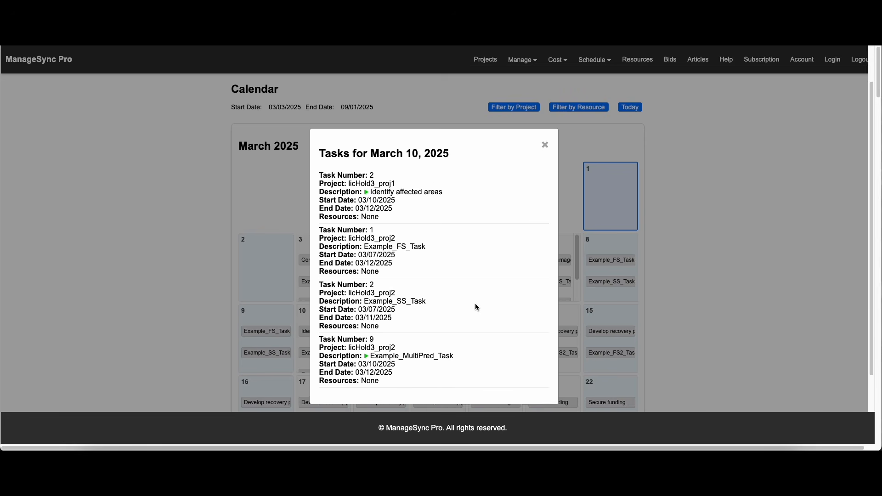
pyautogui.moveTo(328, 115); pyautogui.dragTo(402, 116)
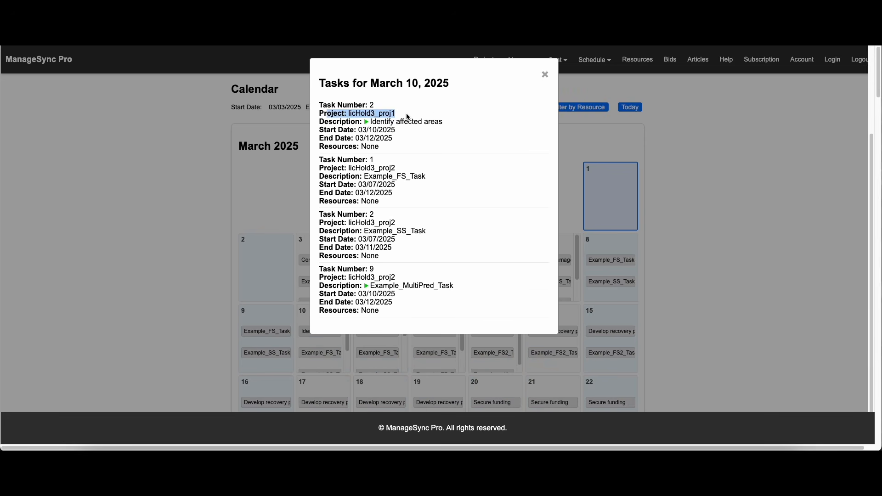
pyautogui.moveTo(400, 169); pyautogui.dragTo(327, 168)
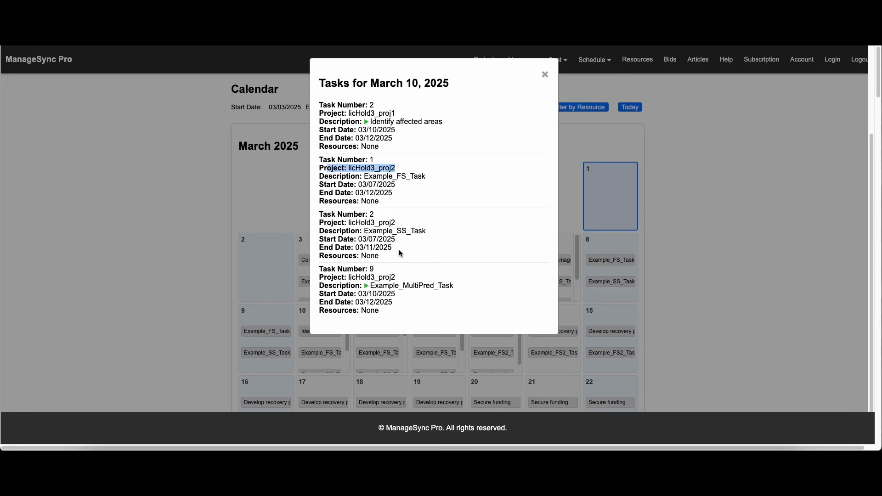
pyautogui.scroll(1, 401, 248)
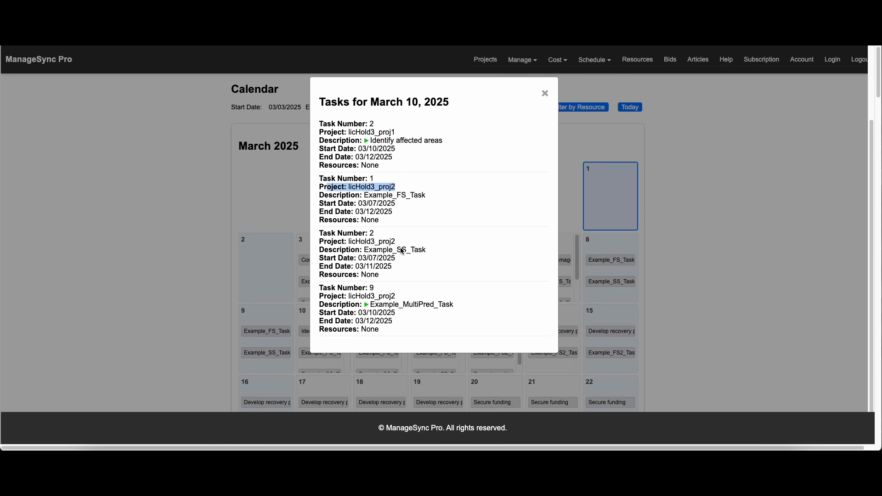
pyautogui.click(545, 95)
# Filter the calendar by the Crane 101 resource and apply the filter.
pyautogui.click(574, 107)
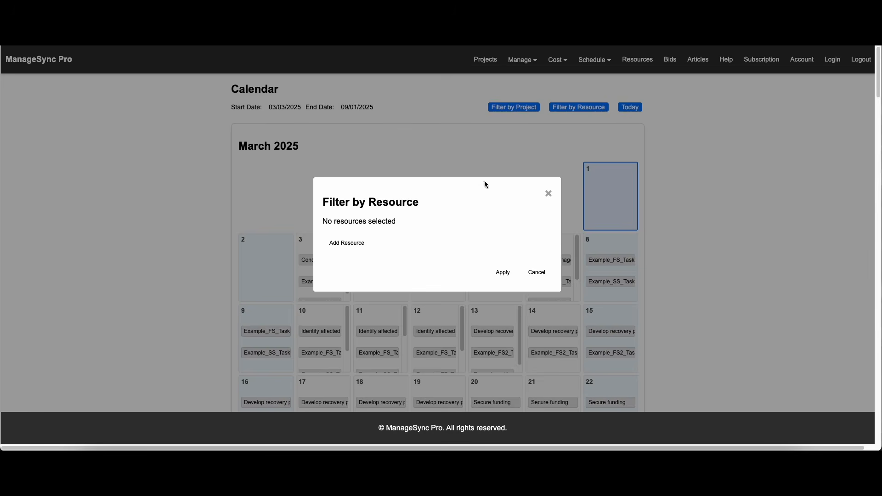
pyautogui.click(356, 244)
pyautogui.click(379, 243)
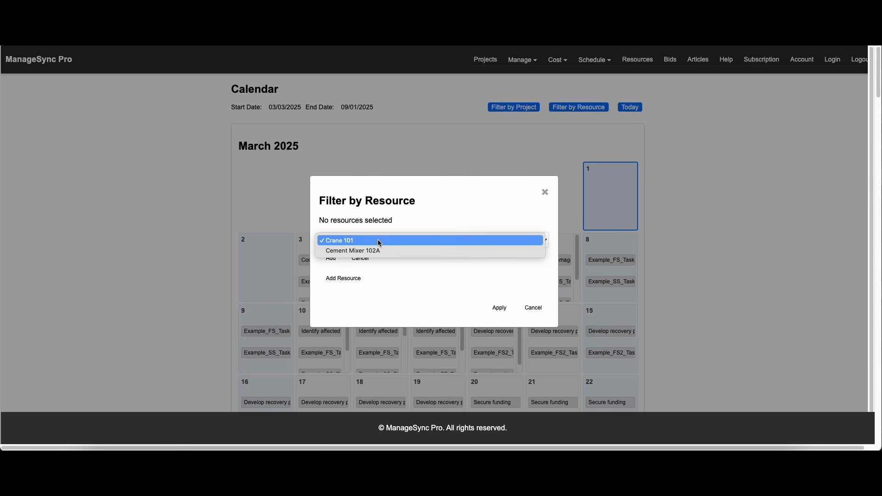
pyautogui.click(380, 240)
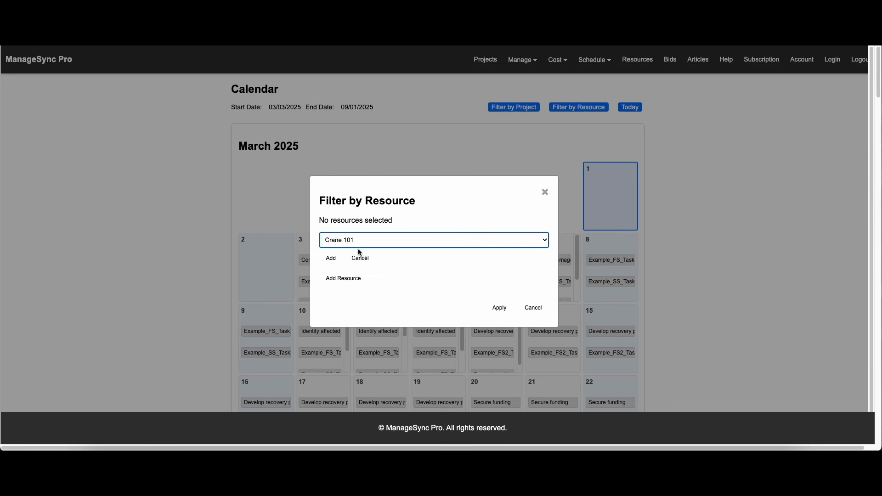
pyautogui.click(330, 257)
pyautogui.click(498, 276)
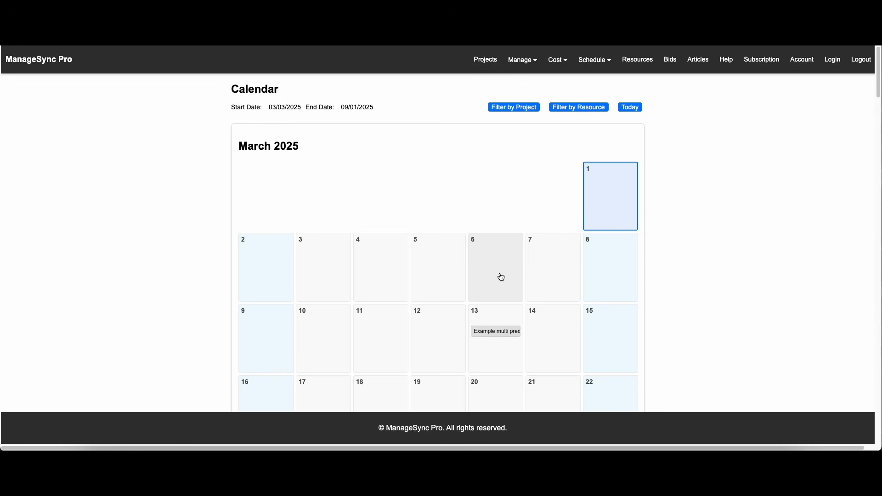
# Look through the months of the resource-filtered calendar for Crane 101 tasks and return to March 2025.
pyautogui.scroll(-20, 690, 330)
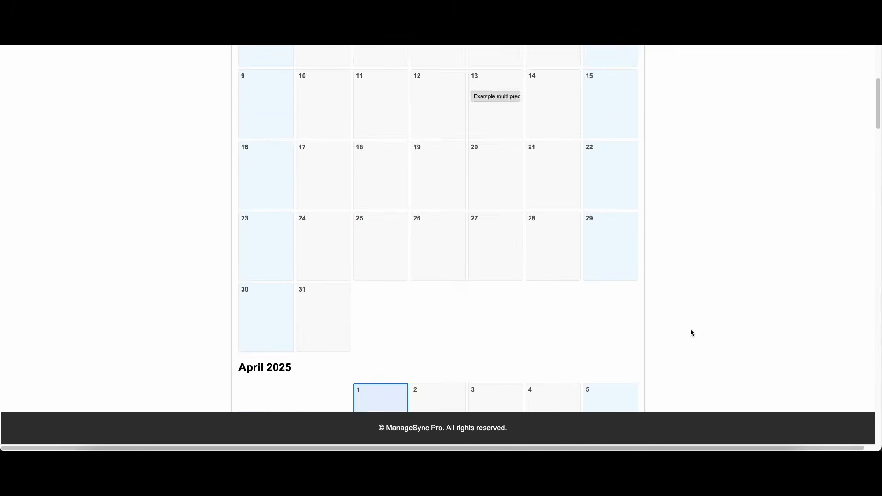
pyautogui.scroll(-8, 690, 335)
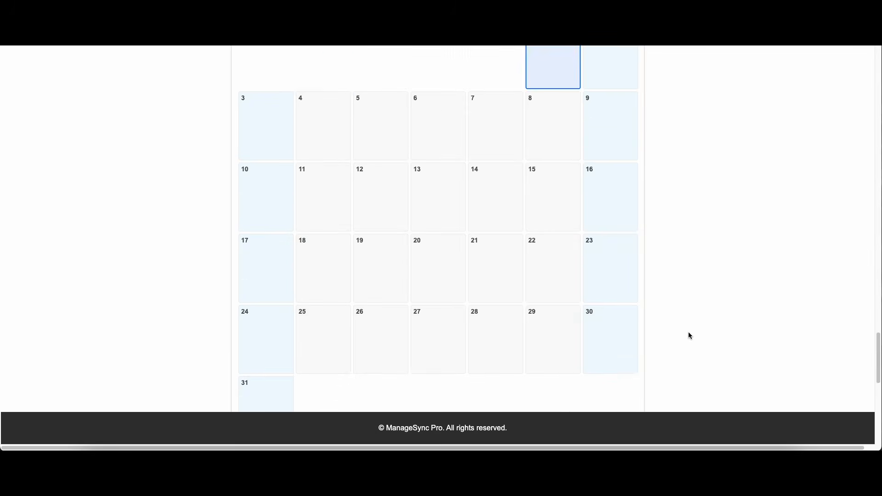
pyautogui.scroll(20, 688, 338)
pyautogui.scroll(15, 685, 341)
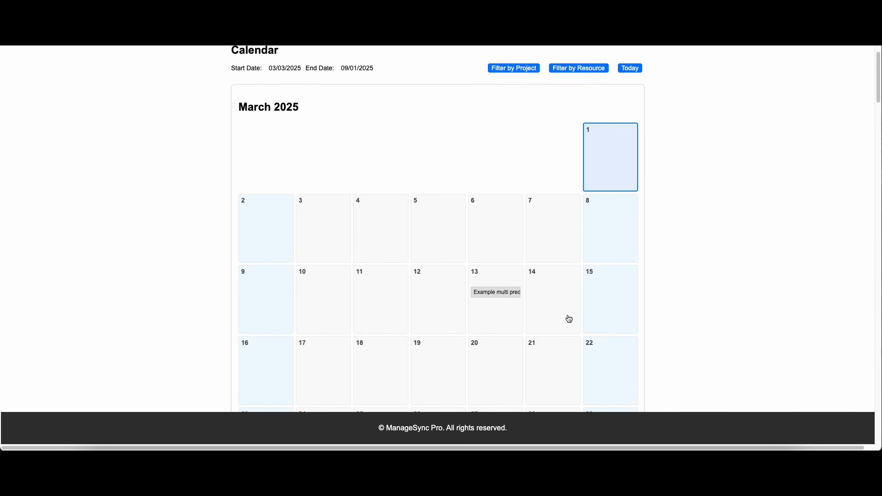
# Review the task details for March 13, 2025 in the resource-filtered calendar, close them and look through the calendar.
pyautogui.click(495, 292)
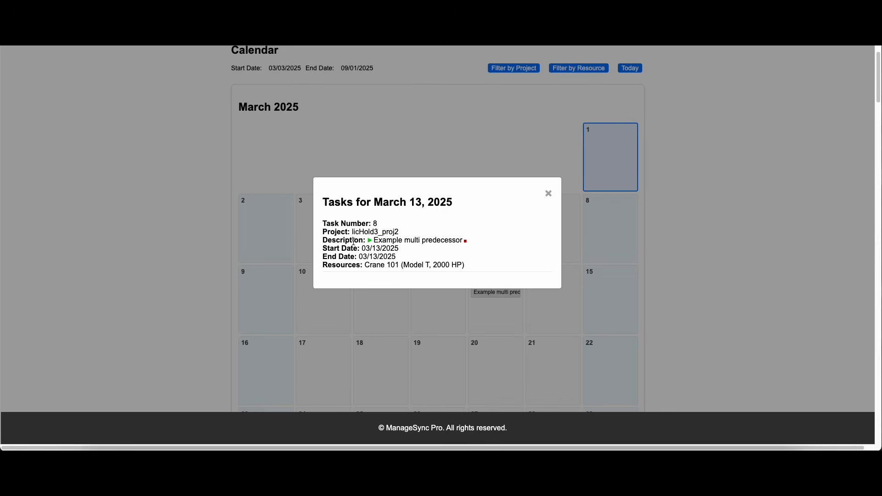
pyautogui.moveTo(376, 241); pyautogui.dragTo(443, 241)
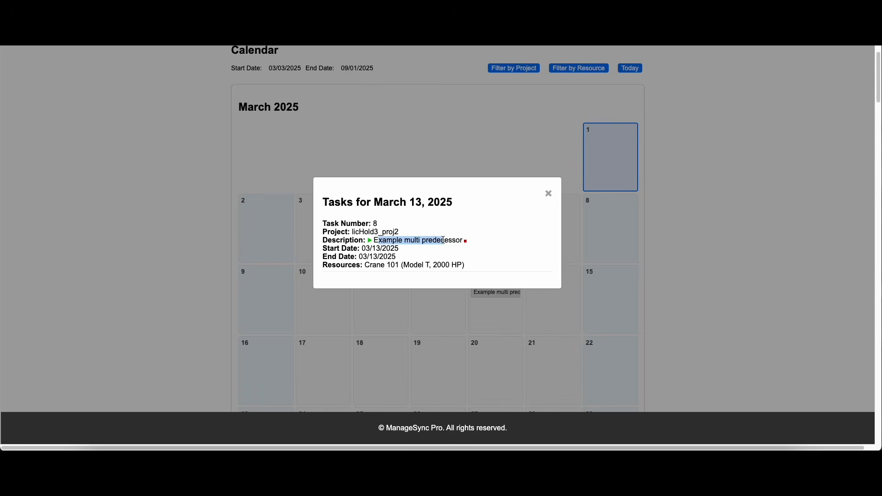
pyautogui.click(443, 240)
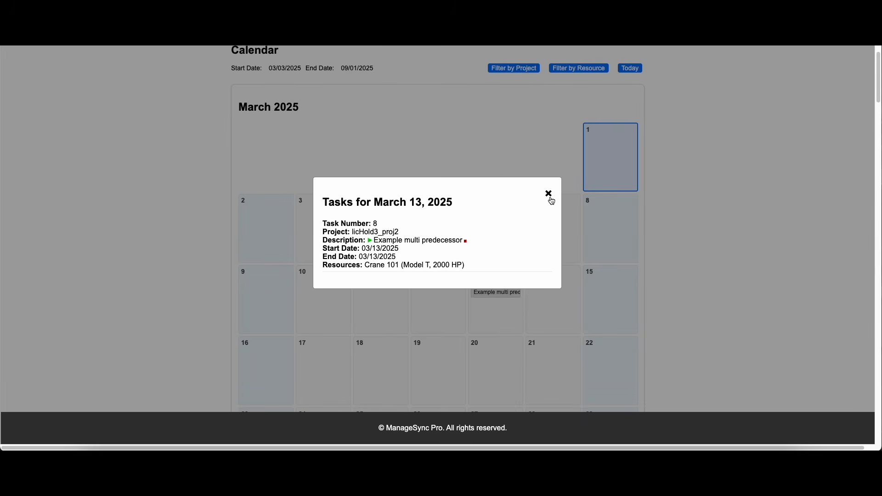
pyautogui.click(550, 199)
pyautogui.scroll(-10, 651, 248)
pyautogui.scroll(10, 652, 250)
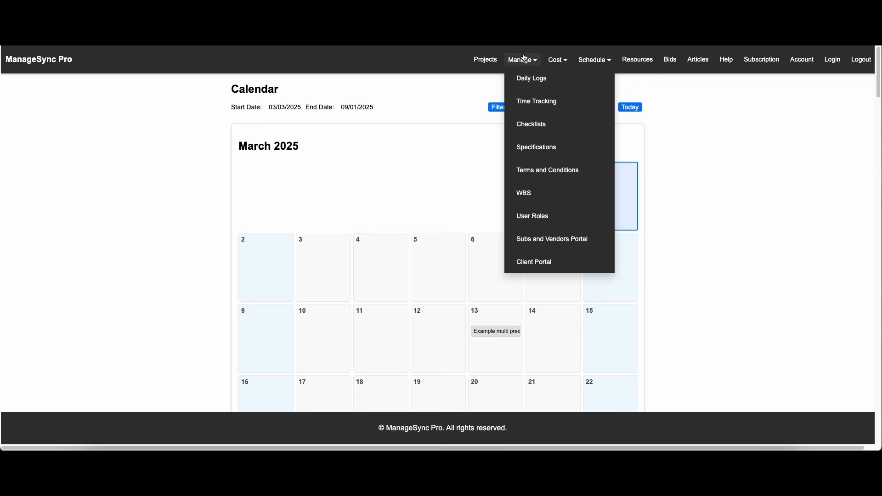
# View the usage details of the Crane 101 resource, including utilization and scheduling conflicts, and close them.
pyautogui.click(638, 63)
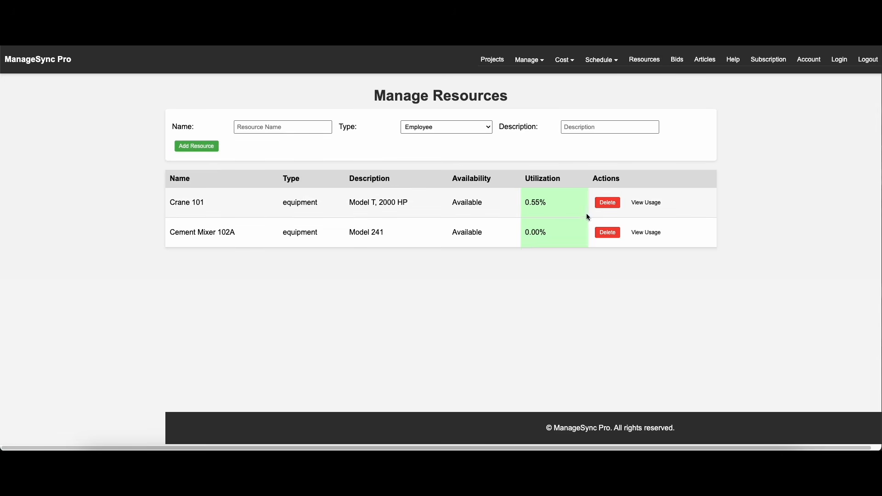
pyautogui.click(655, 206)
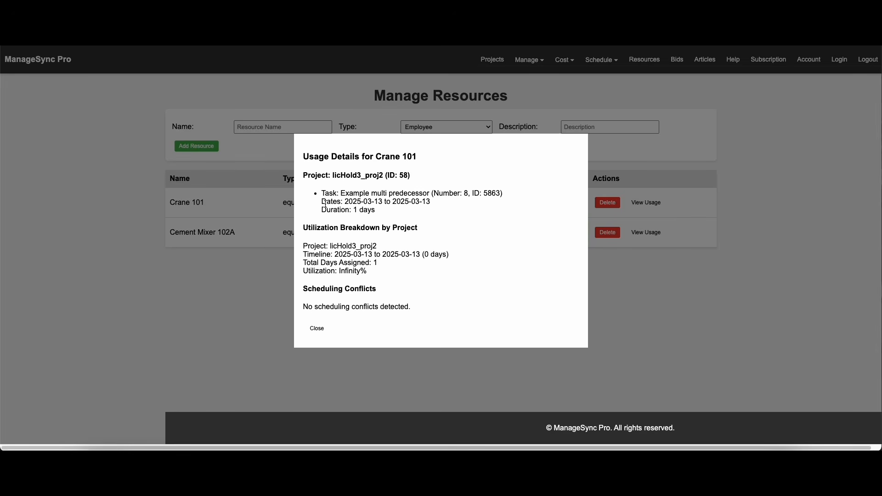
pyautogui.moveTo(310, 176); pyautogui.dragTo(423, 321)
pyautogui.click(376, 341)
pyautogui.click(316, 328)
# Return to the calendar and look through its months for scheduled tasks.
pyautogui.moveTo(602, 62)
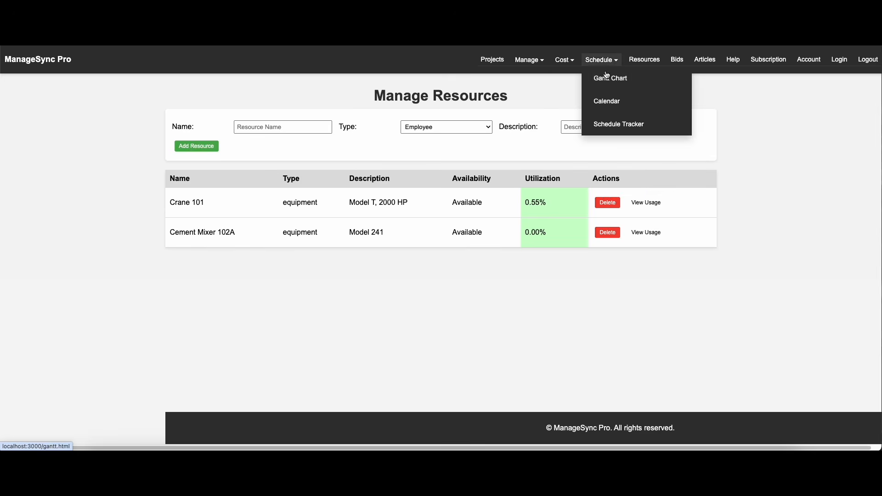
pyautogui.click(598, 101)
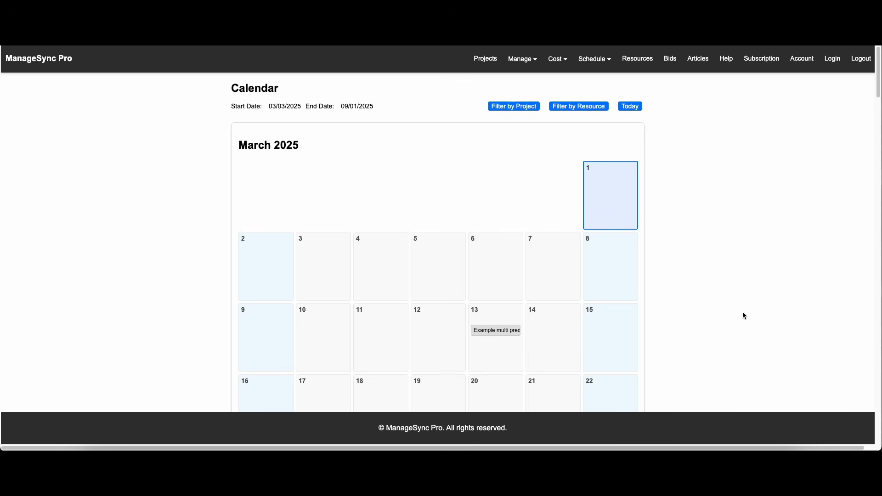
pyautogui.scroll(-20, 706, 309)
pyautogui.scroll(20, 704, 307)
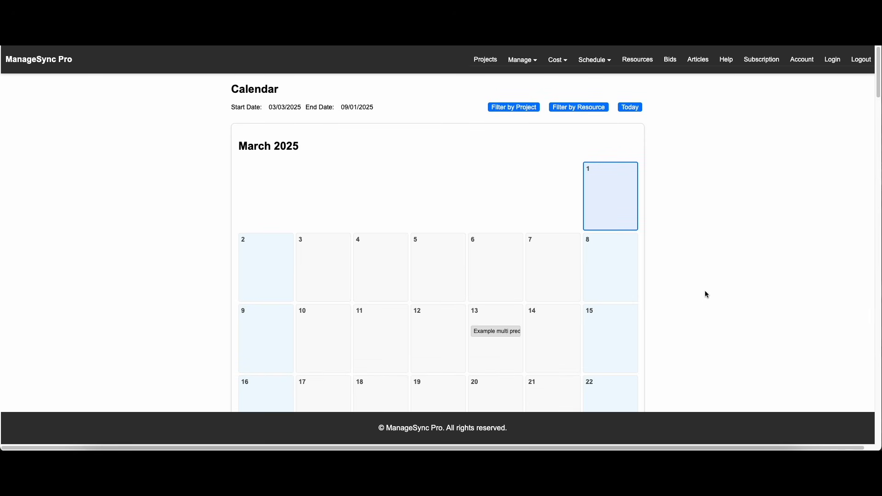
# Open the Schedule Tracker and review its project name and task rows, including the example constraint task.
pyautogui.click(596, 62)
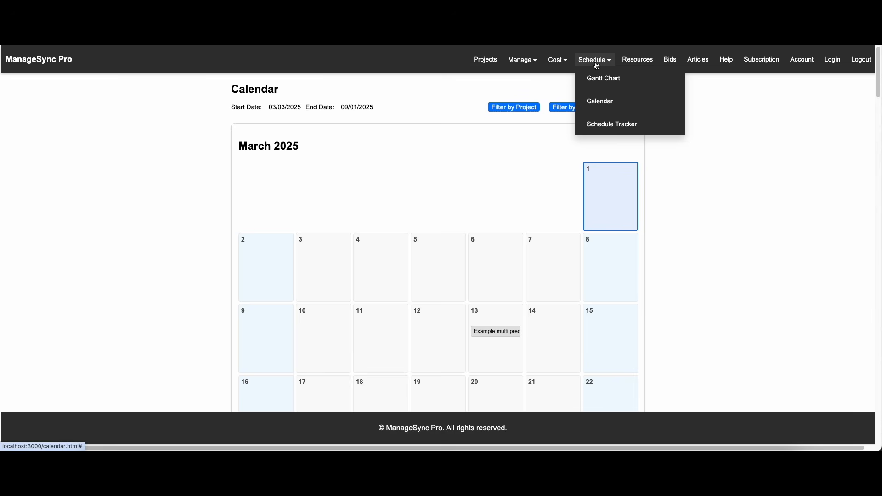
pyautogui.click(607, 126)
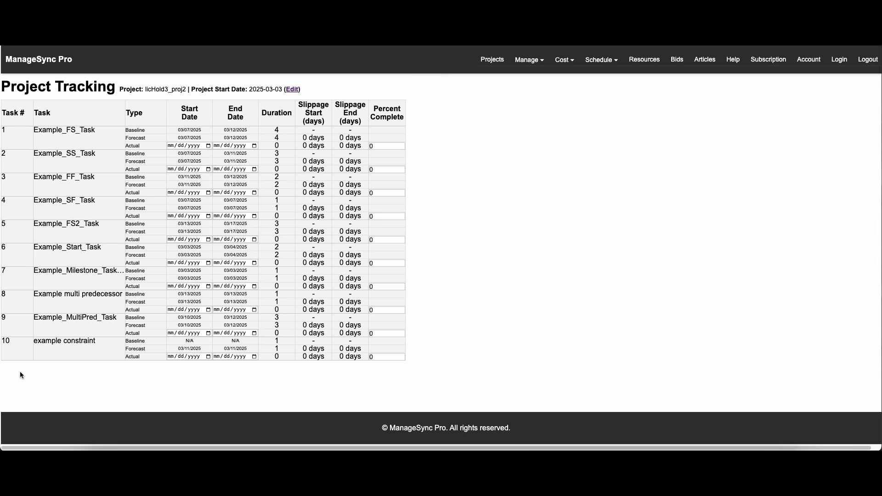
pyautogui.moveTo(46, 341); pyautogui.dragTo(90, 343)
pyautogui.click(91, 344)
pyautogui.moveTo(185, 88); pyautogui.dragTo(147, 88)
pyautogui.click(125, 87)
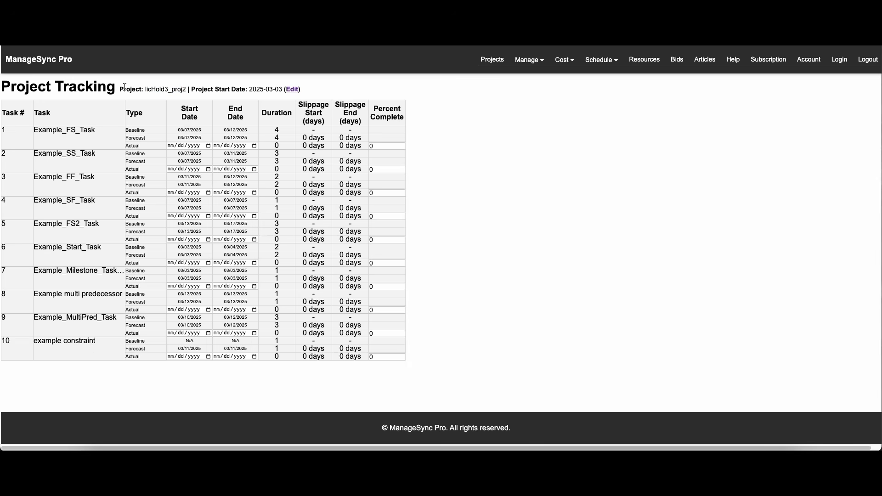
# Set the actual start date of Example_FS_Task to 03/10/2025.
pyautogui.click(208, 145)
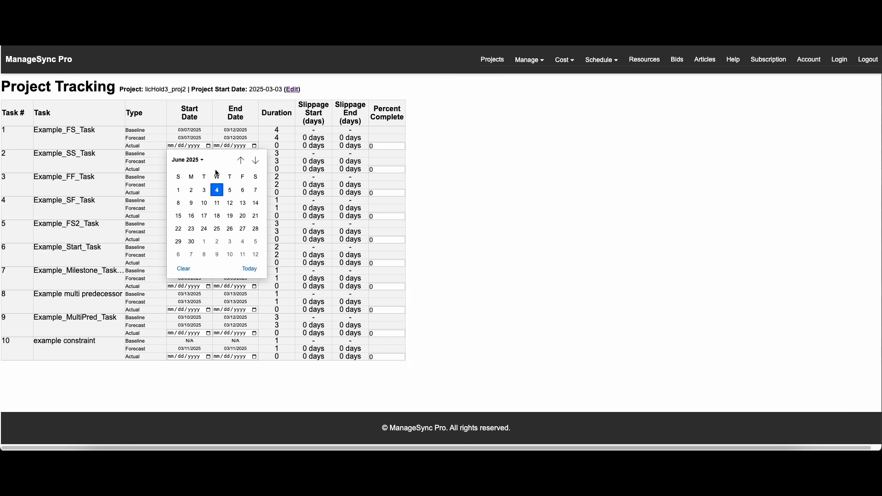
pyautogui.click(240, 163)
pyautogui.click(240, 163)
pyautogui.click(239, 163)
pyautogui.click(240, 163)
pyautogui.click(256, 161)
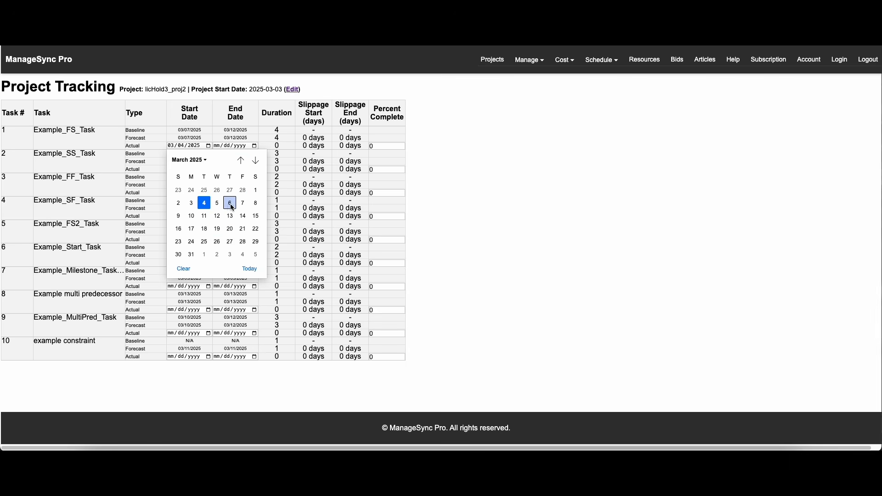
pyautogui.click(195, 214)
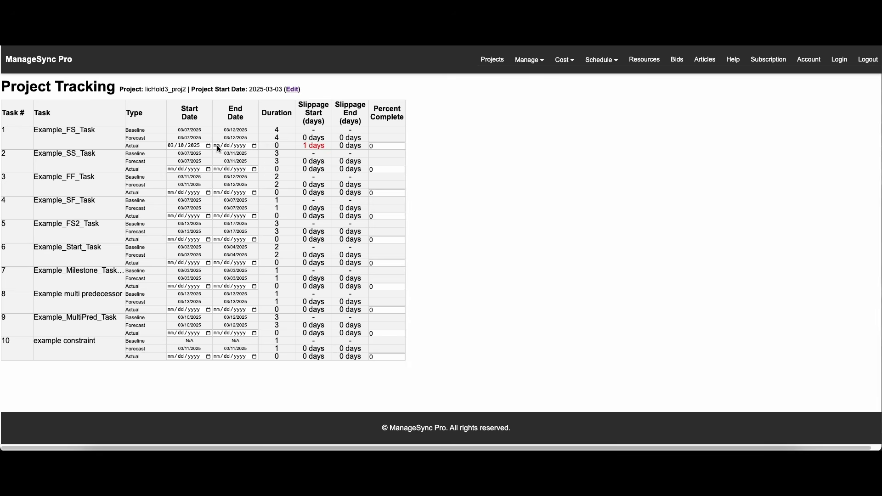
# Set the actual end date of Example_FS_Task to 03/14/2025 and check its actual duration and slippage.
pyautogui.click(254, 146)
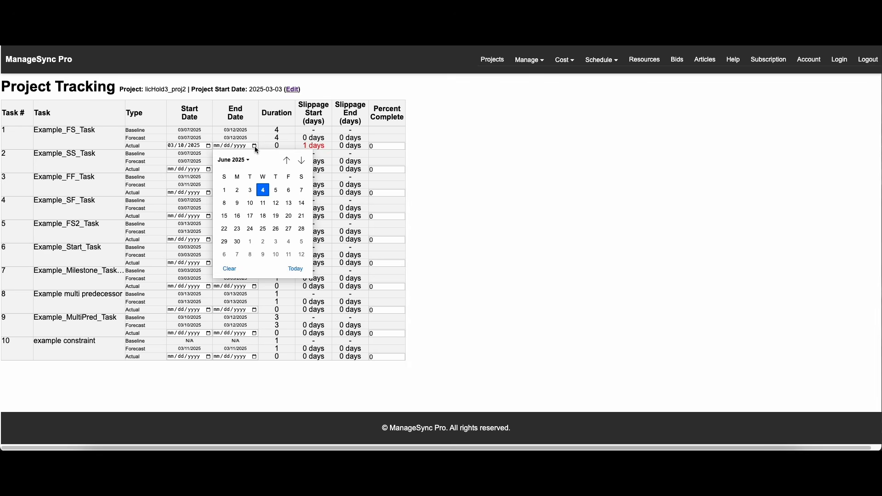
pyautogui.click(287, 160)
pyautogui.click(287, 161)
pyautogui.click(287, 160)
pyautogui.click(287, 161)
pyautogui.click(287, 161)
pyautogui.click(287, 160)
pyautogui.click(302, 161)
pyautogui.click(302, 160)
pyautogui.click(302, 160)
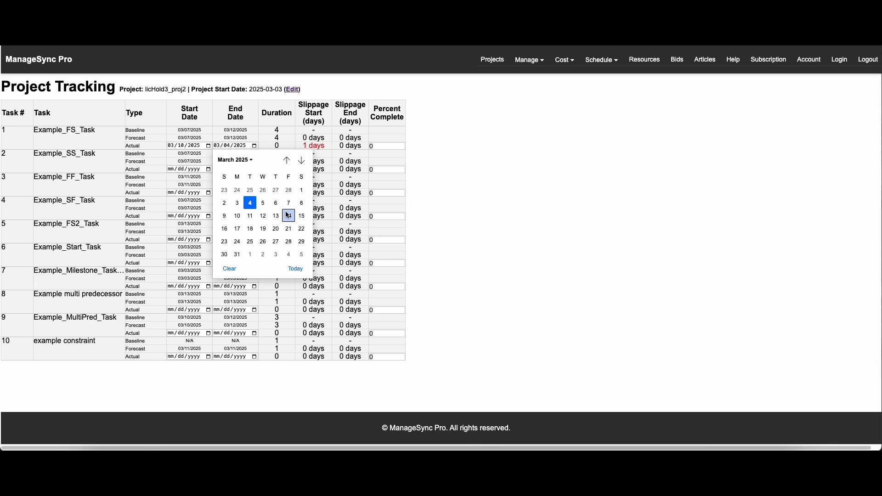
pyautogui.click(288, 216)
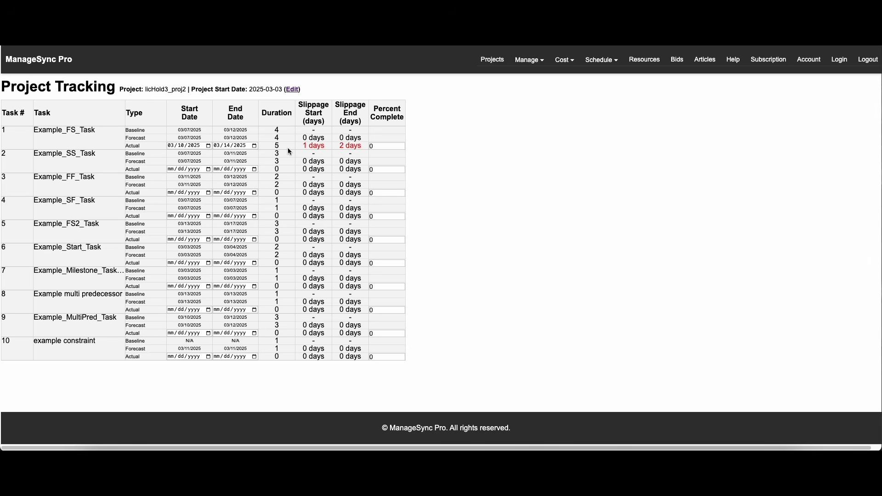
pyautogui.moveTo(287, 148); pyautogui.dragTo(272, 148)
pyautogui.click(304, 147)
# Set the percent complete to 100 for Example_FS_Task and 50 for Example_SS_Task.
pyautogui.click(382, 148)
pyautogui.write('100')
pyautogui.click(509, 222)
pyautogui.click(383, 171)
pyautogui.write('50')
pyautogui.click(500, 220)
# Check the schedule percent complete of licHold3_proj2 on the Projects Dashboard and return to the Schedule Tracker.
pyautogui.click(493, 60)
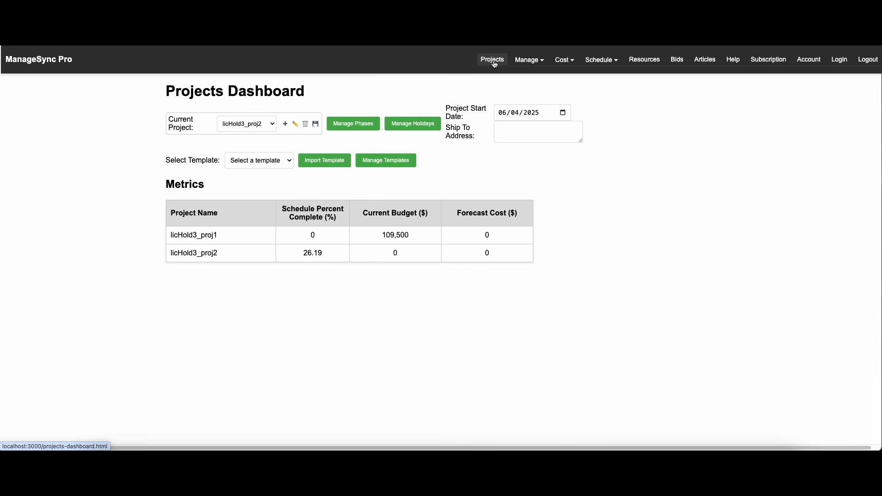
pyautogui.moveTo(327, 255); pyautogui.dragTo(306, 253)
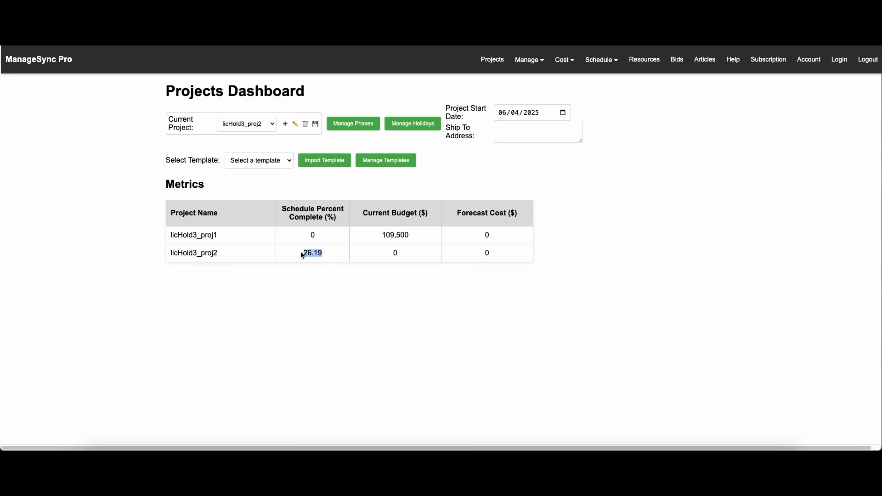
pyautogui.click(337, 257)
pyautogui.moveTo(302, 253); pyautogui.dragTo(306, 254)
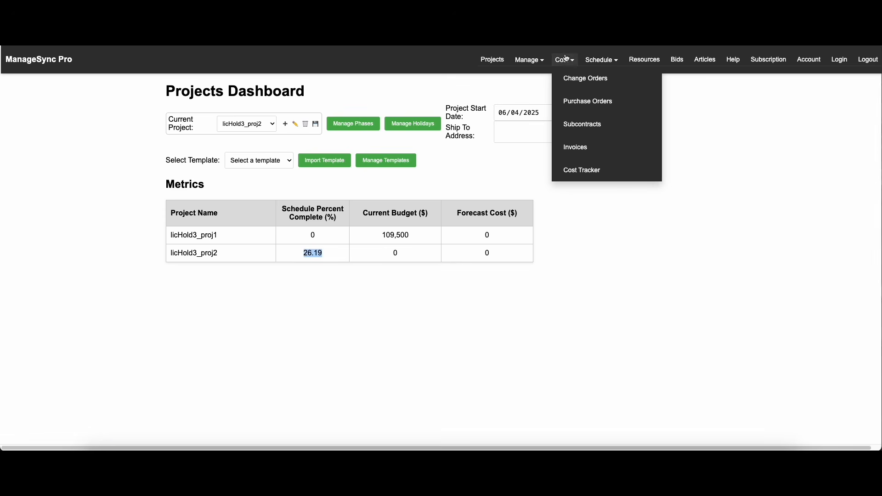
pyautogui.moveTo(599, 60)
pyautogui.click(608, 125)
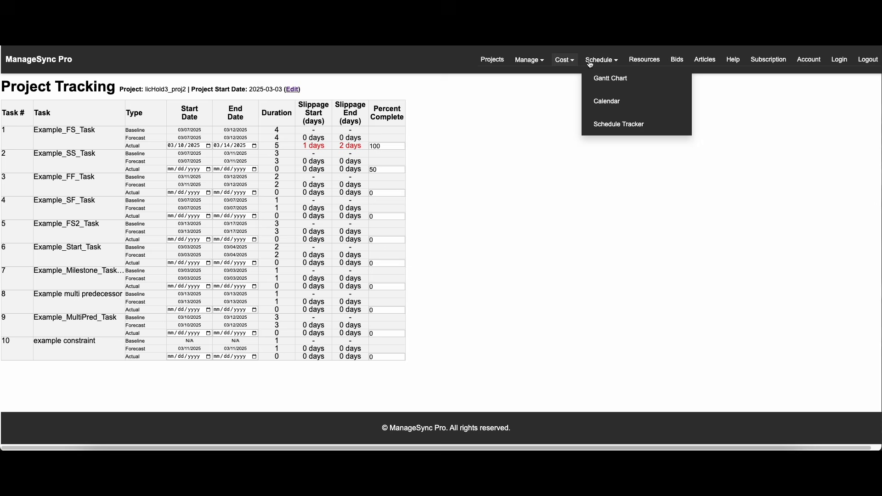
# Compare the baseline and actual bars on the Gantt chart, hide them again and return to the Schedule Tracker.
pyautogui.moveTo(609, 65)
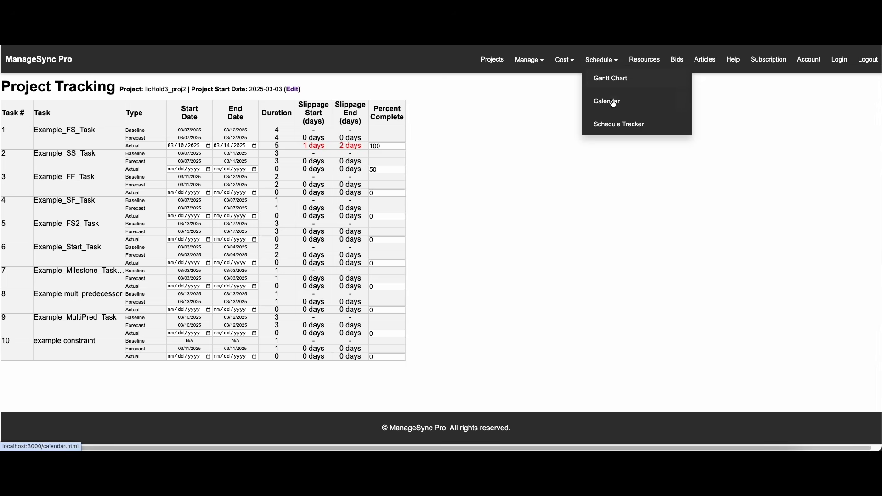
pyautogui.click(611, 79)
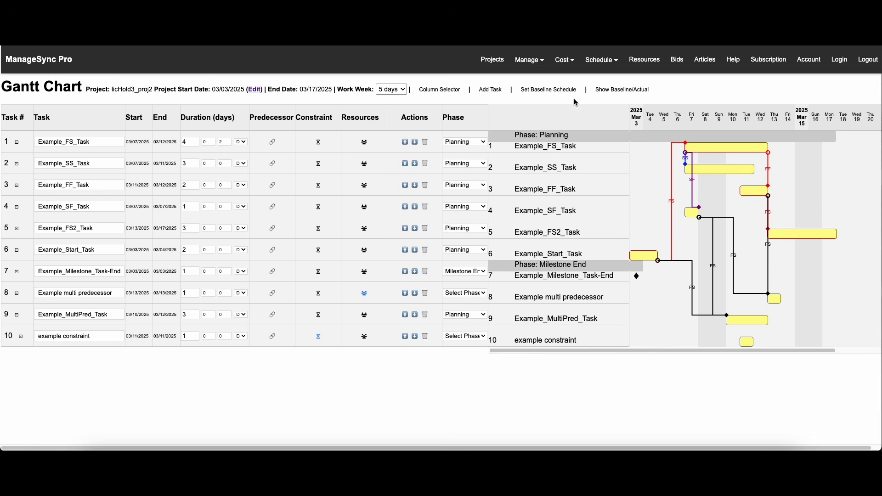
pyautogui.click(613, 92)
pyautogui.hscroll(2, 679, 124)
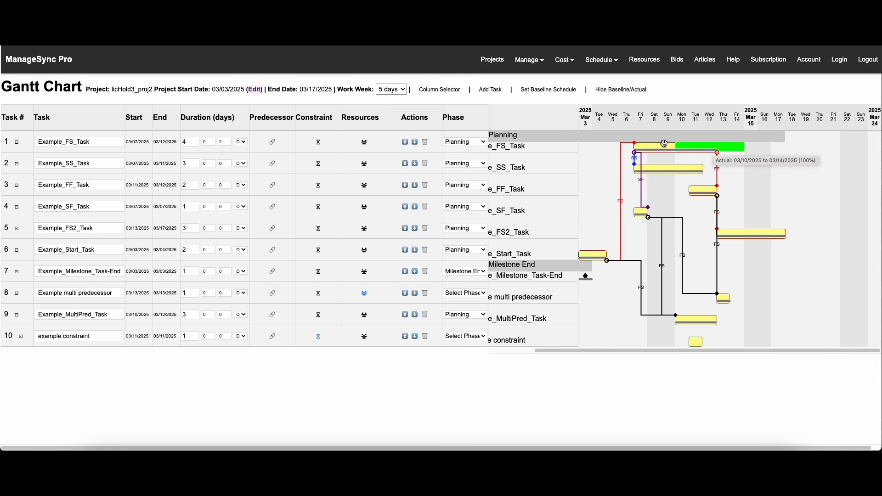
pyautogui.click(613, 92)
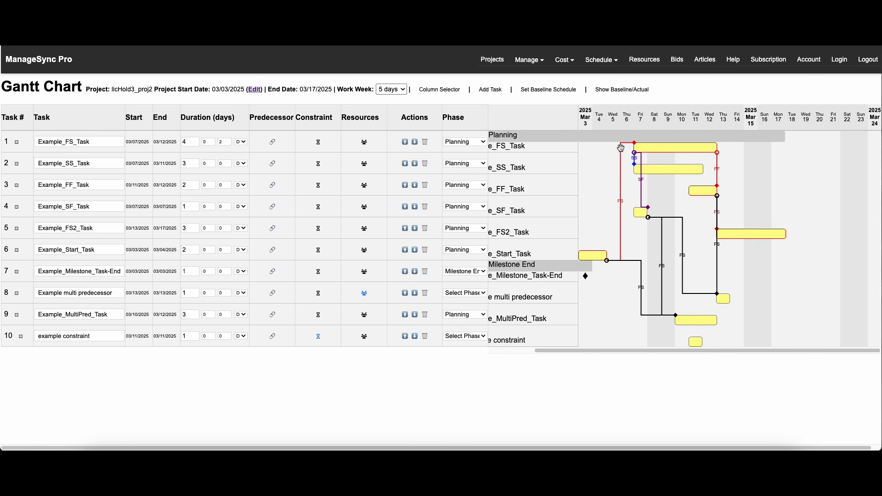
pyautogui.moveTo(570, 64)
pyautogui.moveTo(601, 65)
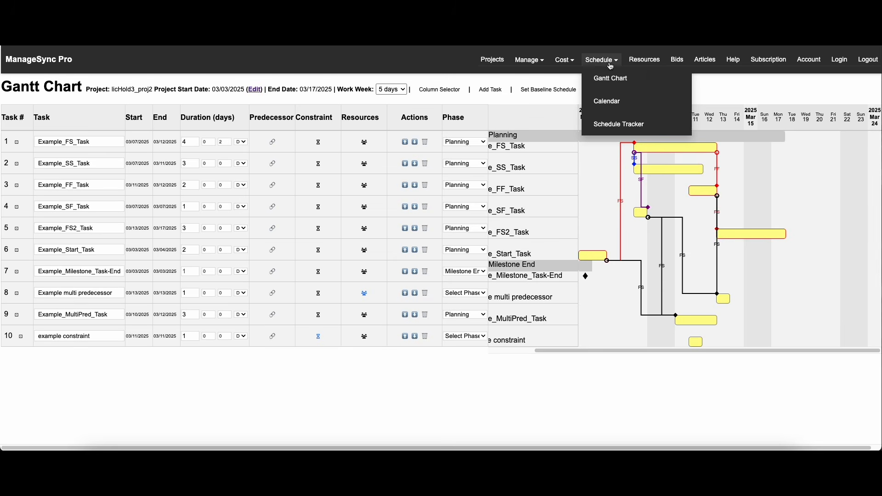
pyautogui.click(624, 130)
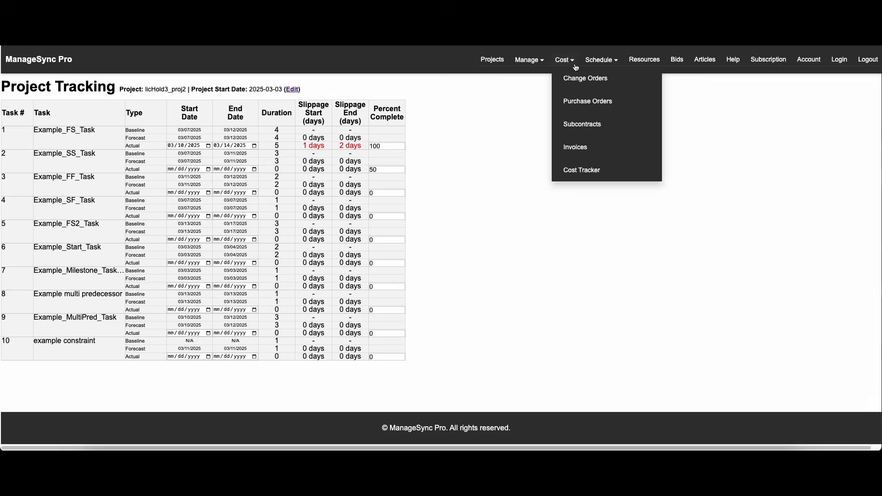
# Open the Cost Tracker and look through the task-level and WBS-level financials of licHold3_proj2.
pyautogui.moveTo(563, 59)
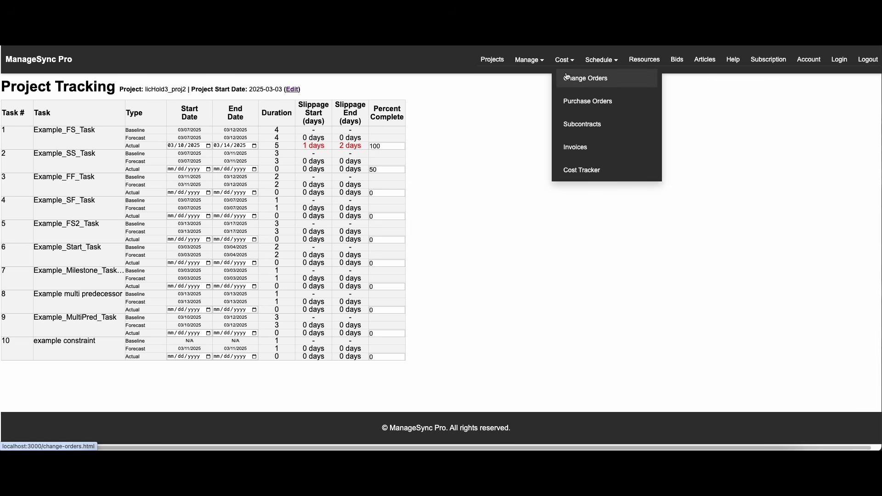
pyautogui.click(575, 171)
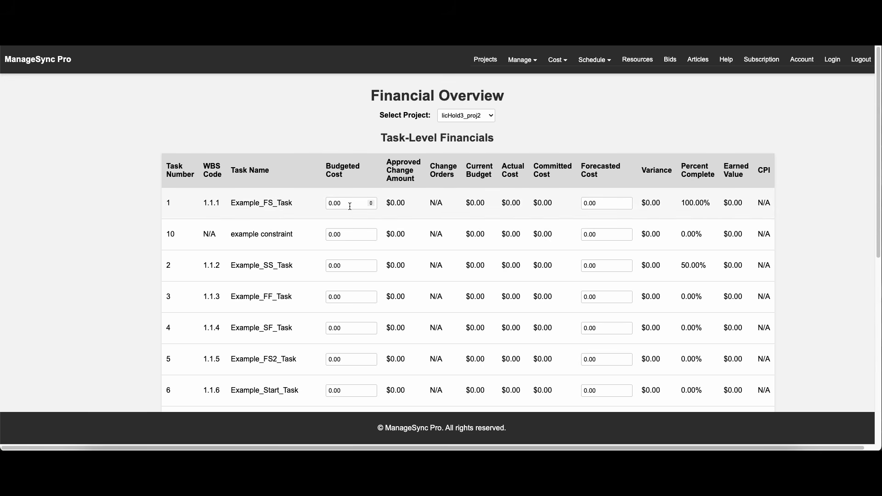
pyautogui.scroll(-1, 348, 202)
pyautogui.scroll(-2, 339, 304)
pyautogui.scroll(-5, 340, 296)
pyautogui.scroll(8, 340, 290)
pyautogui.scroll(-5, 331, 192)
pyautogui.scroll(-8, 340, 181)
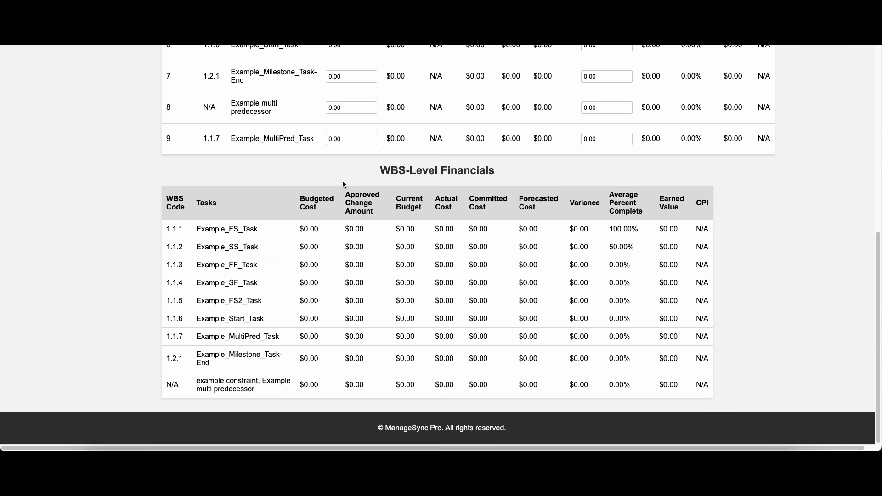
pyautogui.scroll(12, 342, 183)
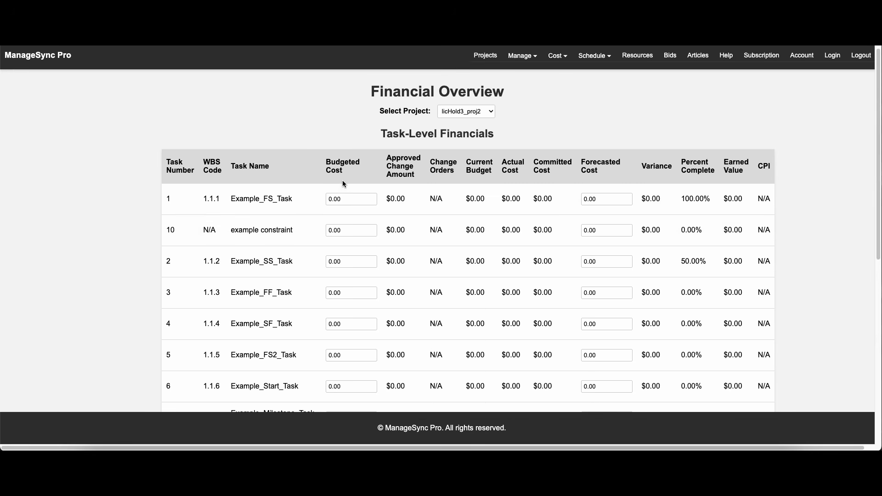
# Set the budgeted cost to 100 for Example_FS_Task and the example constraint task.
pyautogui.moveTo(365, 203); pyautogui.dragTo(299, 204)
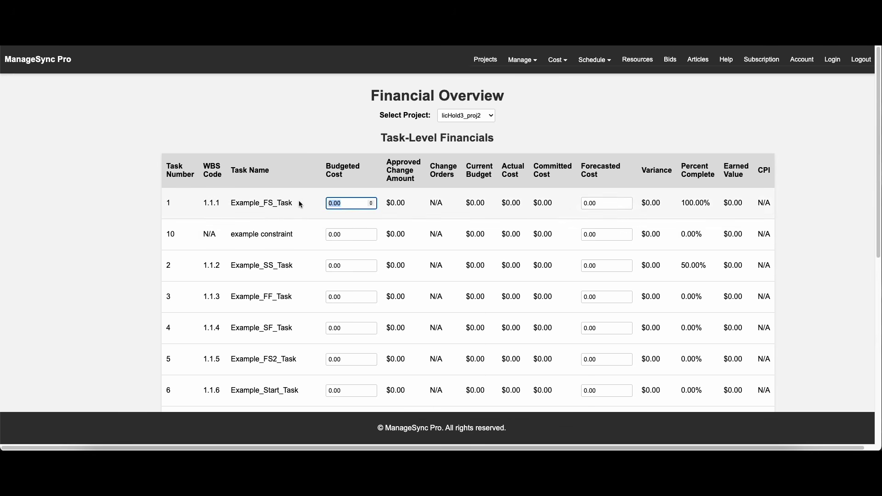
pyautogui.write('100')
pyautogui.click(297, 235)
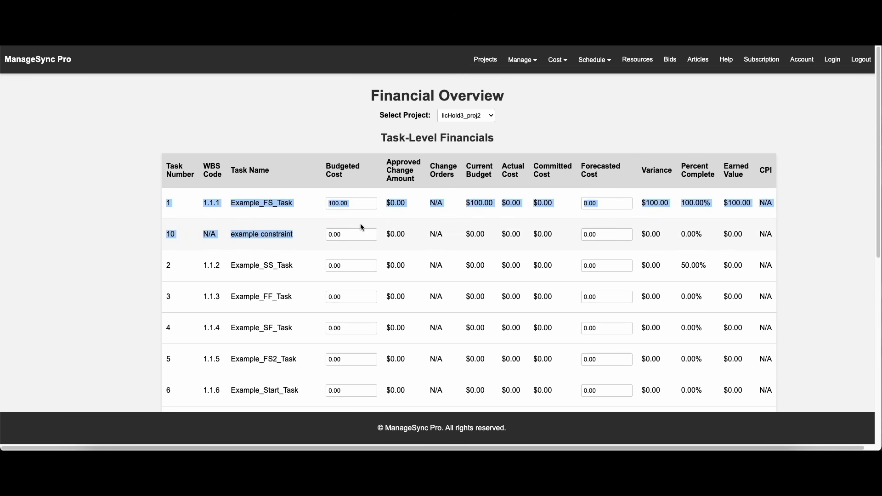
pyautogui.click(352, 234)
pyautogui.write('100')
pyautogui.moveTo(349, 230); pyautogui.dragTo(322, 234)
# Set the budgeted cost to 100 for Example_SS_Task, Example_FF_Task and Example_SF_Task.
pyautogui.click(325, 265)
pyautogui.click(334, 264)
pyautogui.moveTo(335, 266); pyautogui.dragTo(329, 266)
pyautogui.write('100')
pyautogui.moveTo(339, 296); pyautogui.dragTo(332, 329)
pyautogui.doubleClick(329, 296)
pyautogui.write('100100')
# Set the budgeted cost to 100 for Example_FS2_Task and Example_Start_Task.
pyautogui.scroll(-2, 365, 285)
pyautogui.press('Tab')
pyautogui.write('100')
pyautogui.scroll(-3, 362, 279)
pyautogui.click(368, 277)
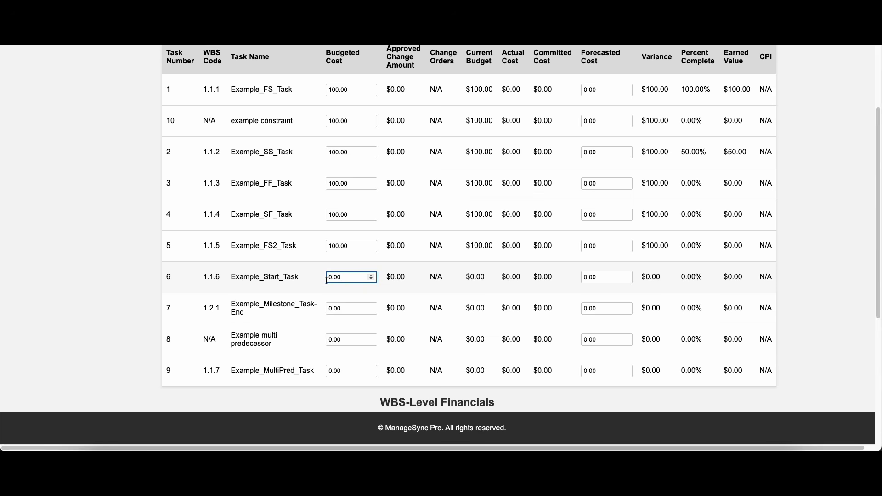
pyautogui.moveTo(329, 280); pyautogui.dragTo(350, 278)
pyautogui.write('100')
# Set the budgeted cost to 100 for Example_Milestone_Task-End, Example multi predecessor and Example_MultiPred_Task.
pyautogui.scroll(-3, 354, 276)
pyautogui.moveTo(327, 242); pyautogui.dragTo(341, 235)
pyautogui.doubleClick(341, 235)
pyautogui.write('100')
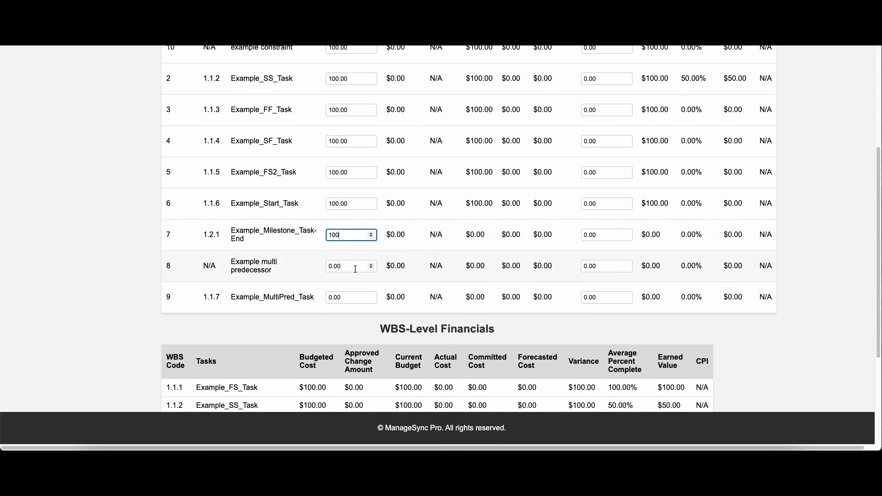
pyautogui.moveTo(339, 266); pyautogui.dragTo(330, 265)
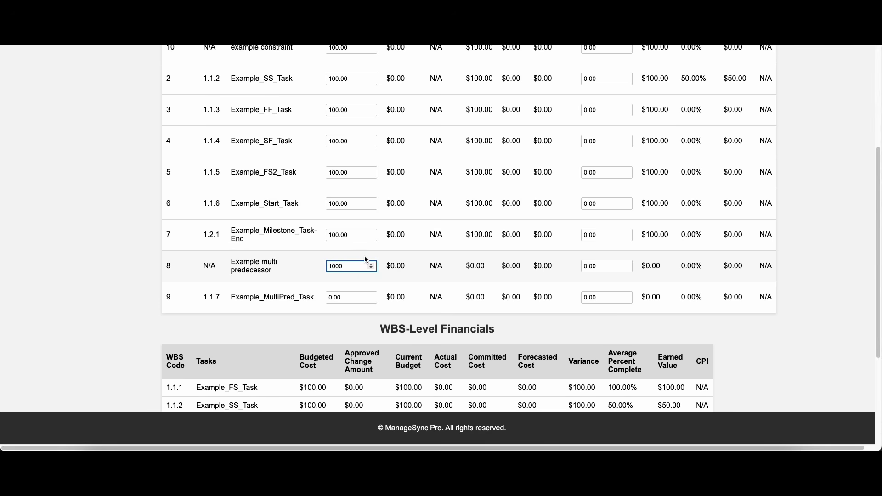
pyautogui.press('Delete')
pyautogui.moveTo(338, 297)
pyautogui.mouseDown()
pyautogui.moveTo(323, 299)
pyautogui.moveTo(350, 297)
pyautogui.moveTo(328, 296)
pyautogui.mouseUp()
pyautogui.write('100')
pyautogui.scroll(-3, 522, 298)
pyautogui.click(697, 277)
# Review the task-level financials of licHold3_proj2, including the budgeted costs and the approved change amount of Example_FS_Task.
pyautogui.scroll(6, 704, 275)
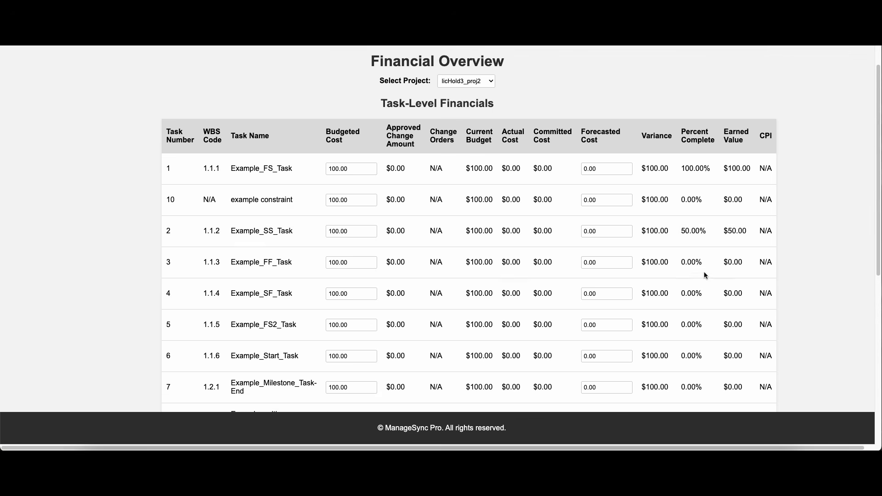
pyautogui.scroll(1, 705, 275)
pyautogui.scroll(-1, 466, 185)
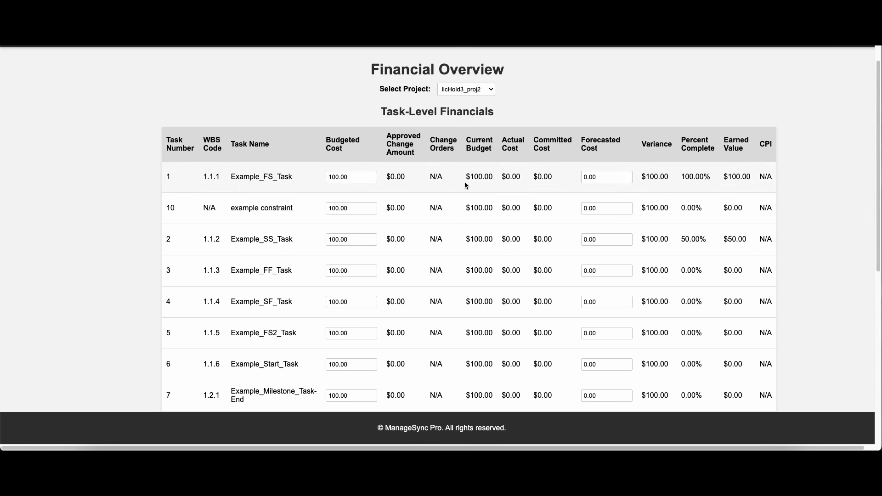
pyautogui.scroll(-4, 342, 280)
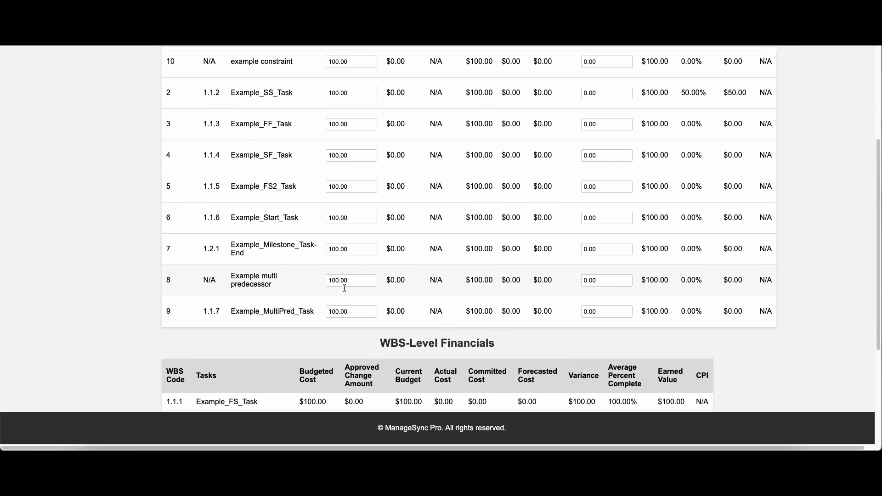
pyautogui.scroll(3, 343, 288)
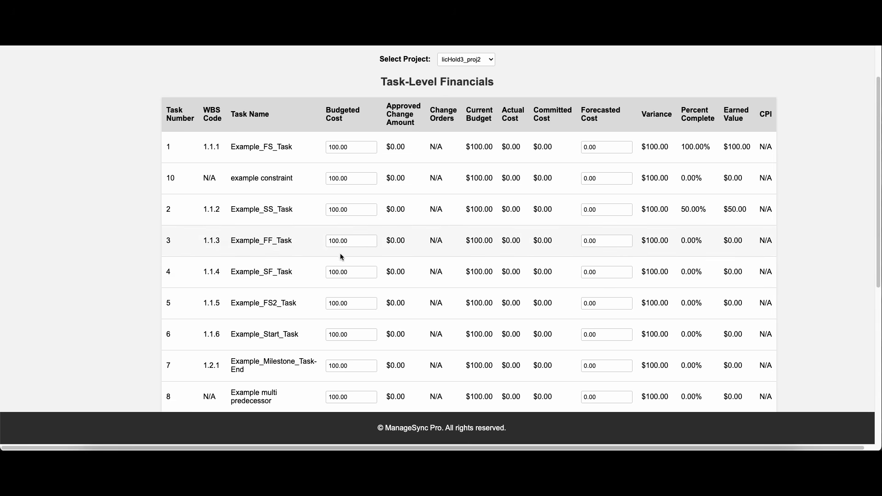
pyautogui.scroll(1, 341, 254)
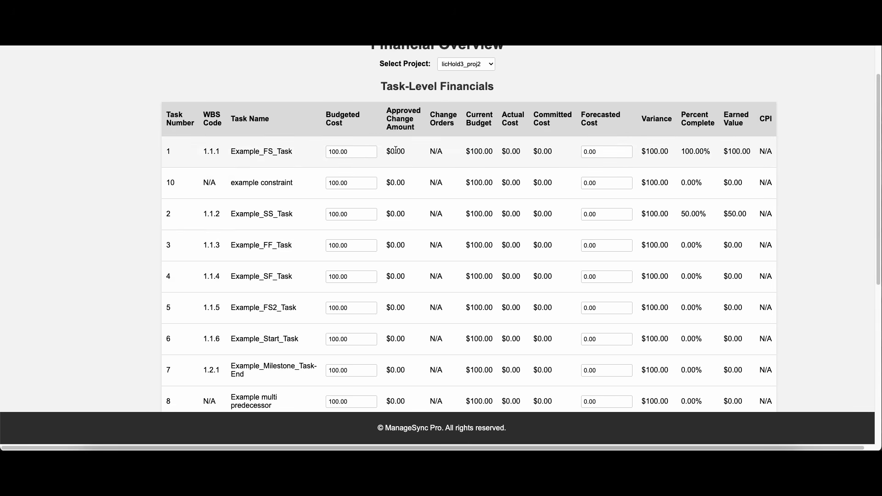
pyautogui.scroll(2, 418, 222)
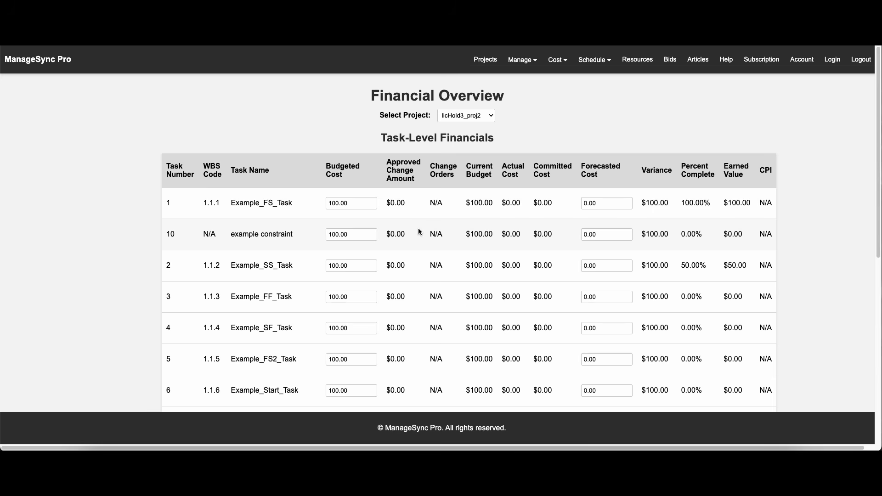
pyautogui.moveTo(392, 204); pyautogui.dragTo(404, 203)
pyautogui.click(403, 203)
# Try to start a change order for licHold3_proj2 and choose its client.
pyautogui.moveTo(524, 62)
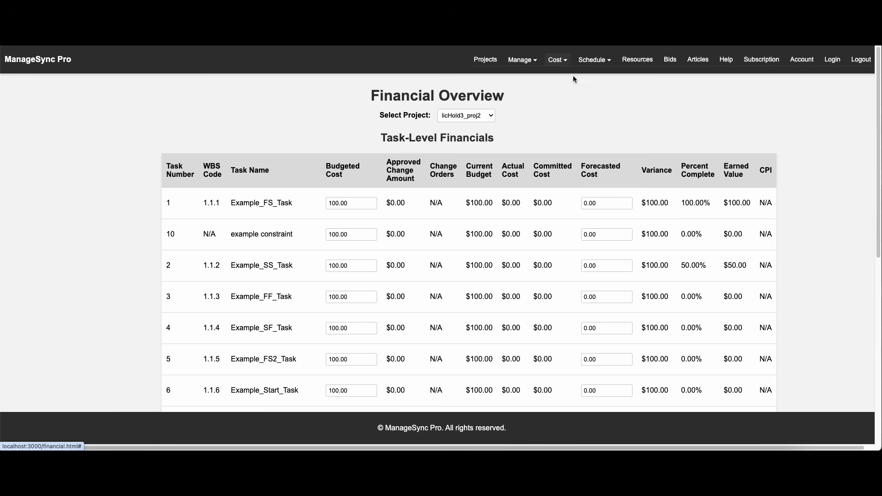
pyautogui.click(575, 78)
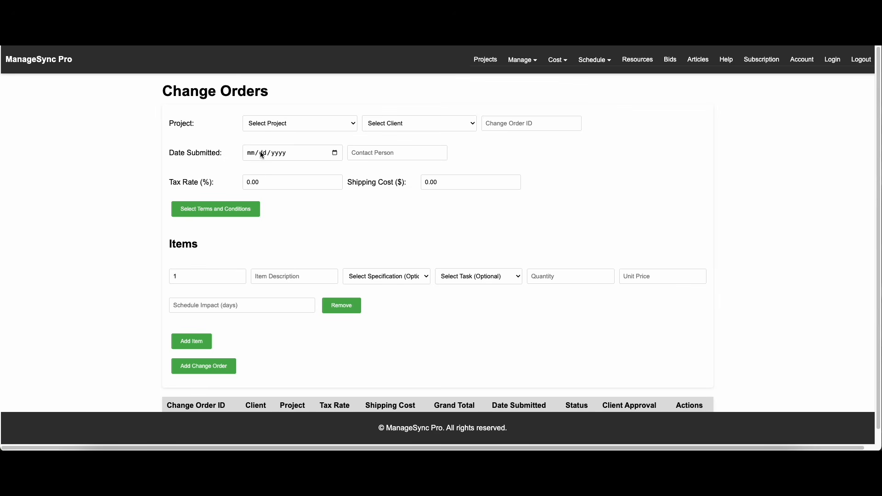
pyautogui.click(297, 124)
pyautogui.click(295, 134)
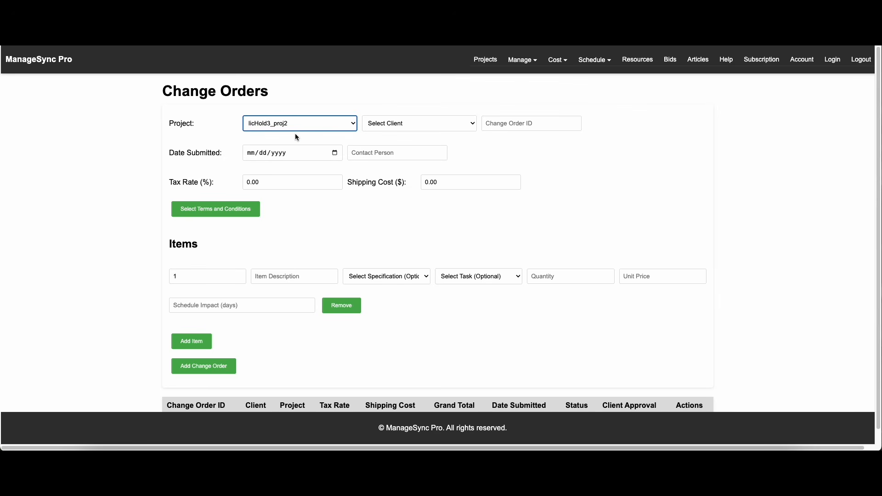
pyautogui.click(434, 125)
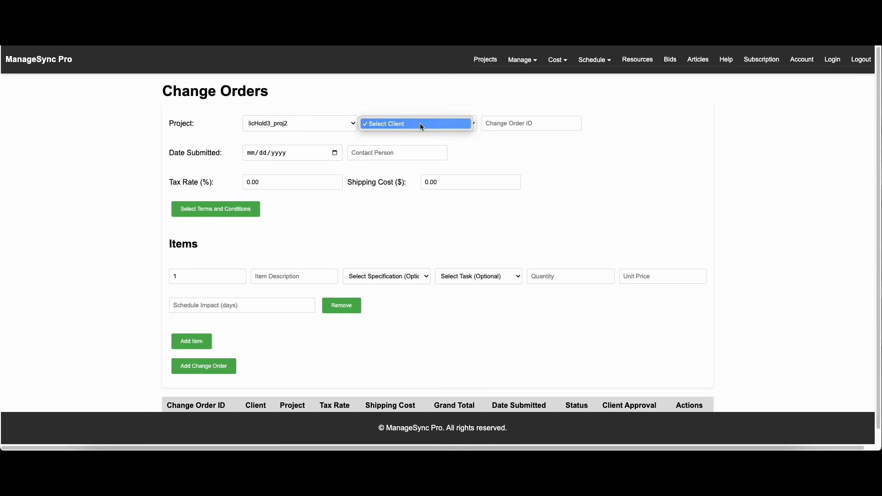
pyautogui.click(396, 124)
pyautogui.click(406, 124)
pyautogui.click(407, 124)
pyautogui.click(537, 184)
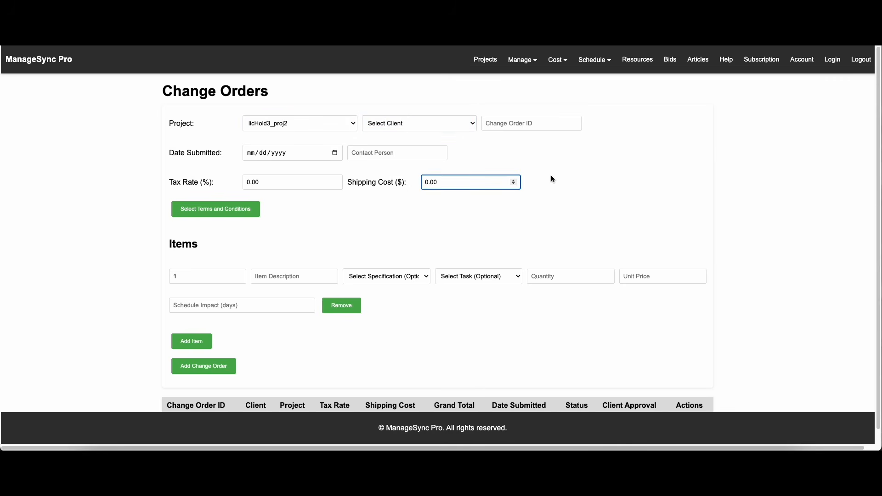
# Open User Roles and check the entry of the client user licHold3_client1.
pyautogui.click(524, 60)
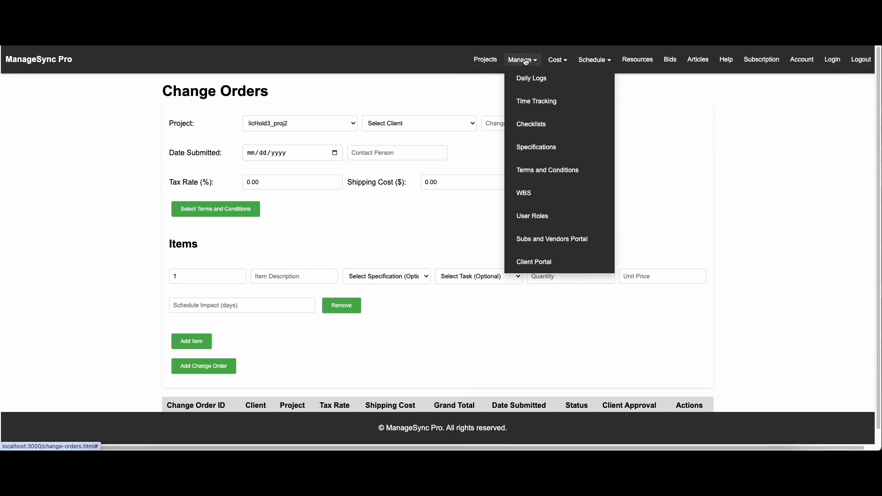
pyautogui.click(538, 215)
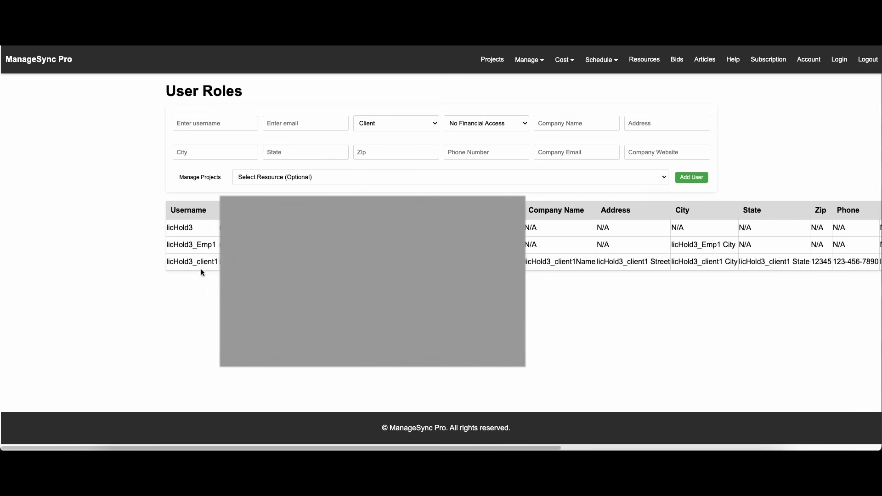
pyautogui.moveTo(167, 261); pyautogui.dragTo(212, 262)
pyautogui.click(219, 278)
pyautogui.click(527, 60)
# Return to Change Orders and choose project licHold3_proj2 with client licHold3_client1.
pyautogui.click(565, 63)
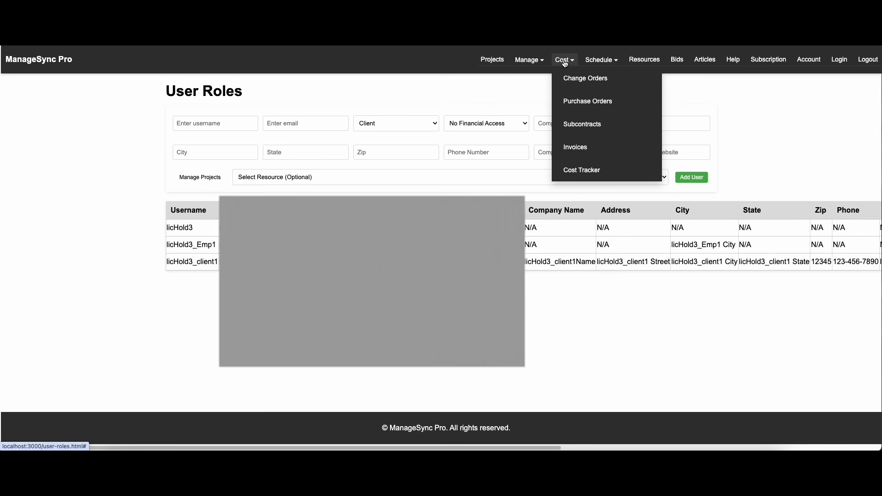
pyautogui.click(586, 78)
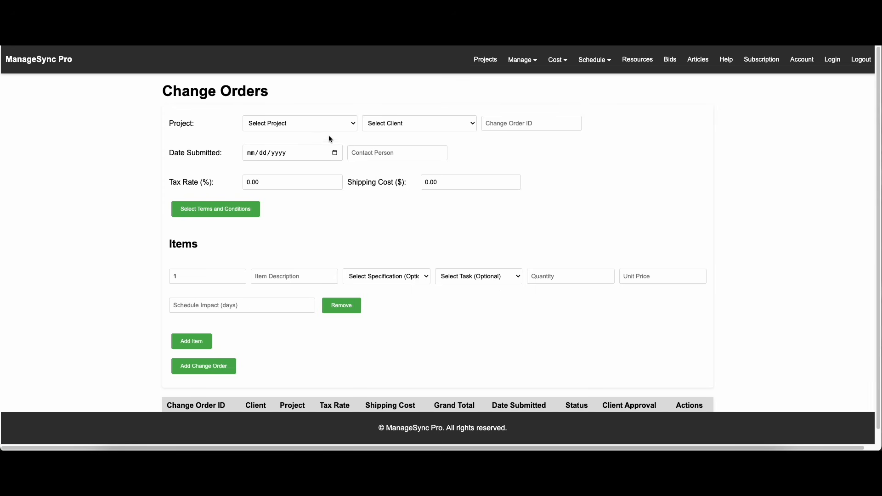
pyautogui.click(325, 121)
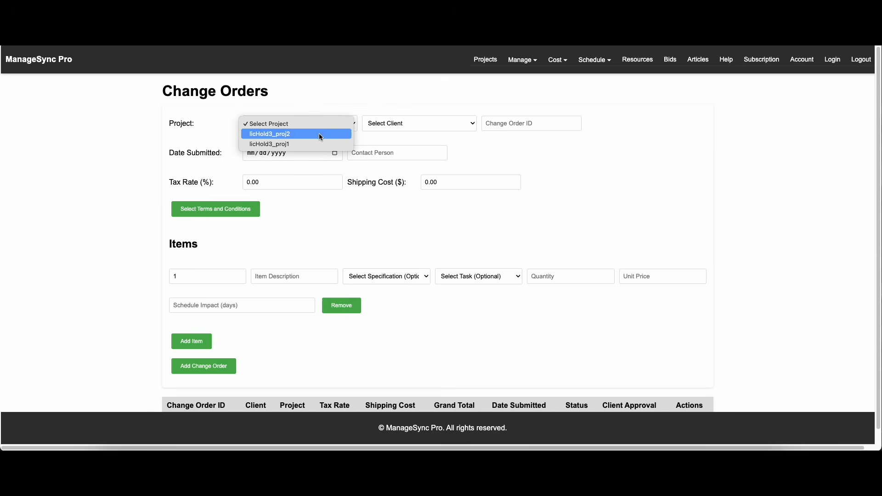
pyautogui.click(321, 134)
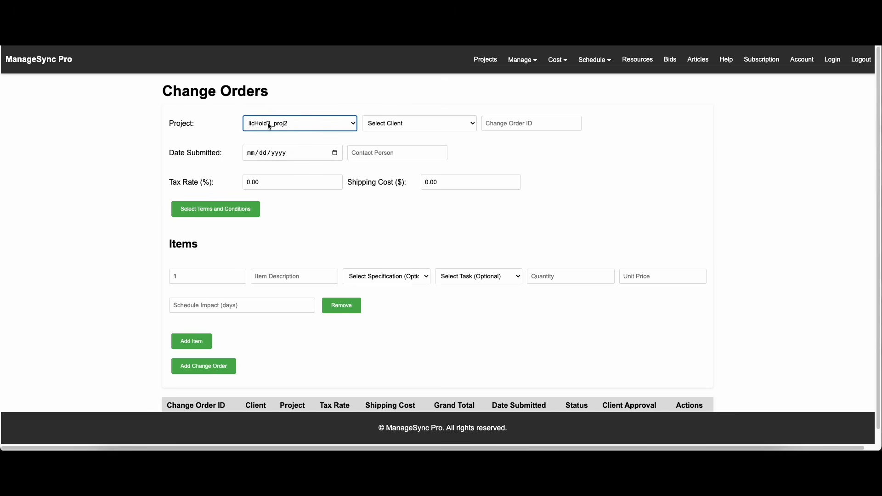
pyautogui.click(444, 128)
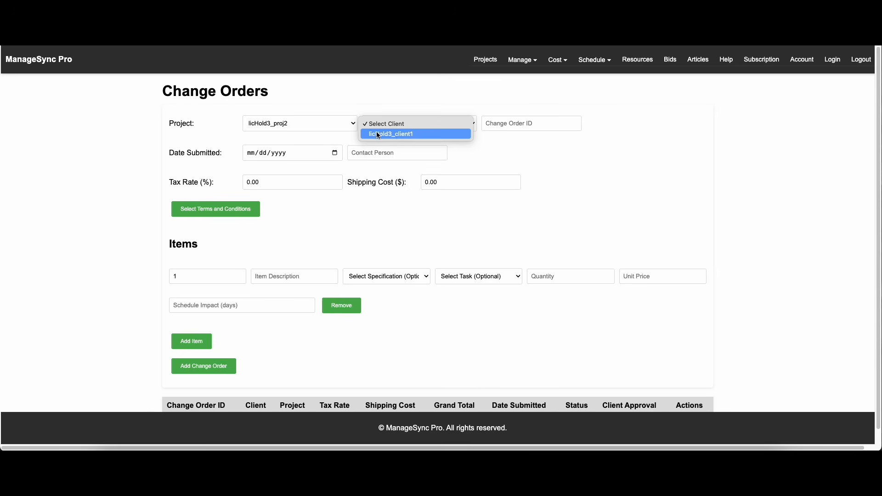
pyautogui.click(392, 134)
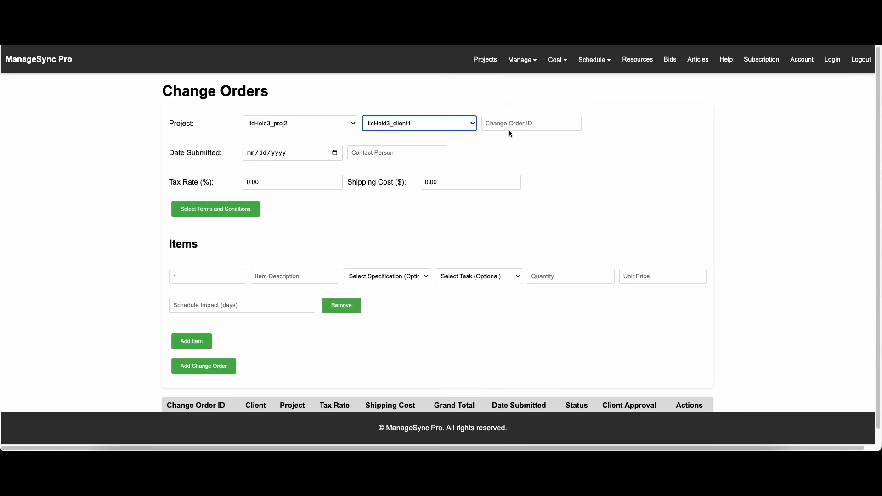
# Enter the change order ID, set the submission date to 06/05/2025 and fill in the contact person's name.
pyautogui.click(519, 124)
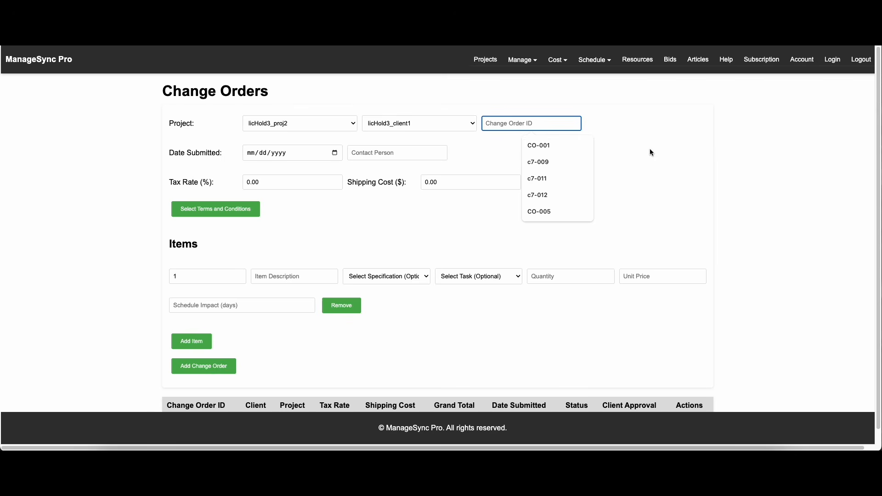
pyautogui.write('C2-001')
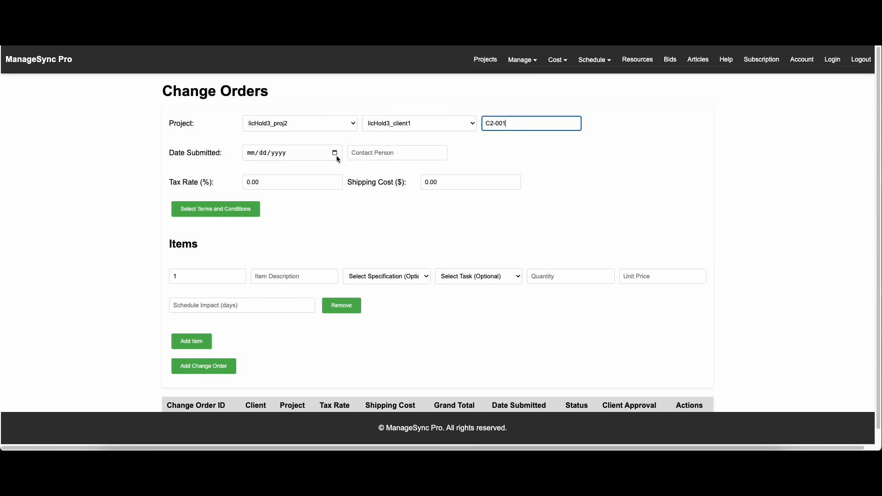
pyautogui.click(334, 154)
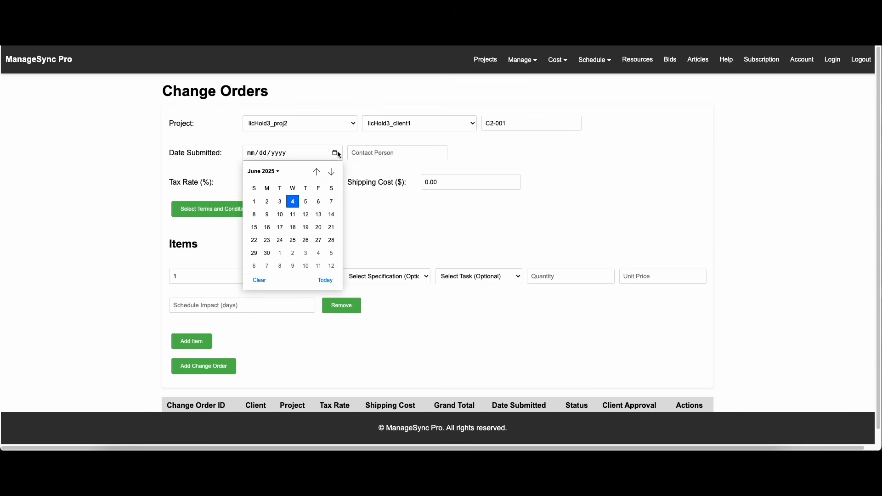
pyautogui.click(302, 202)
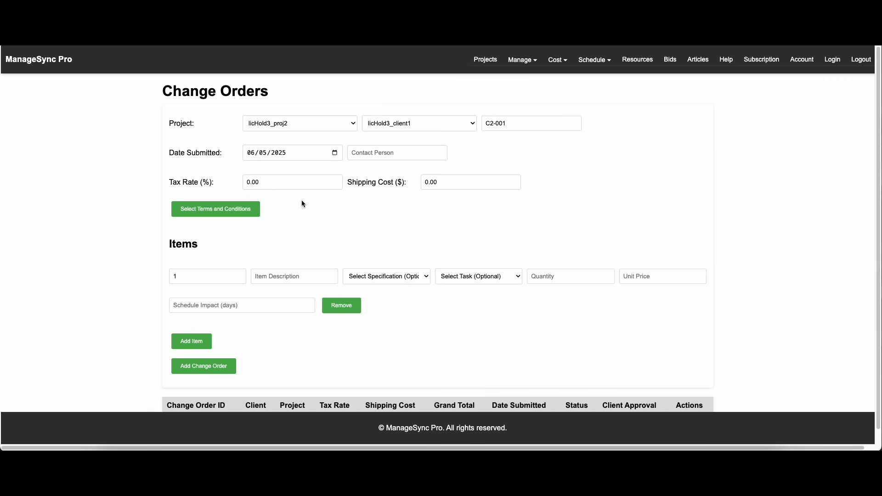
pyautogui.click(383, 154)
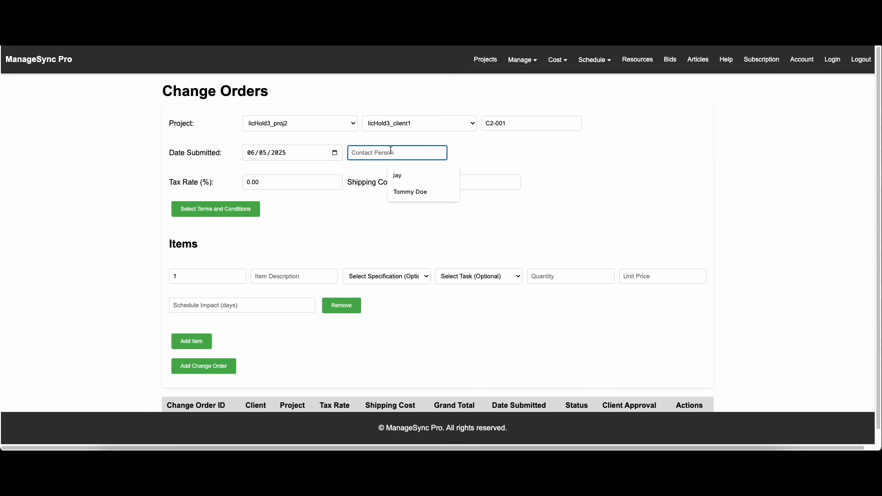
pyautogui.write('John Dough')
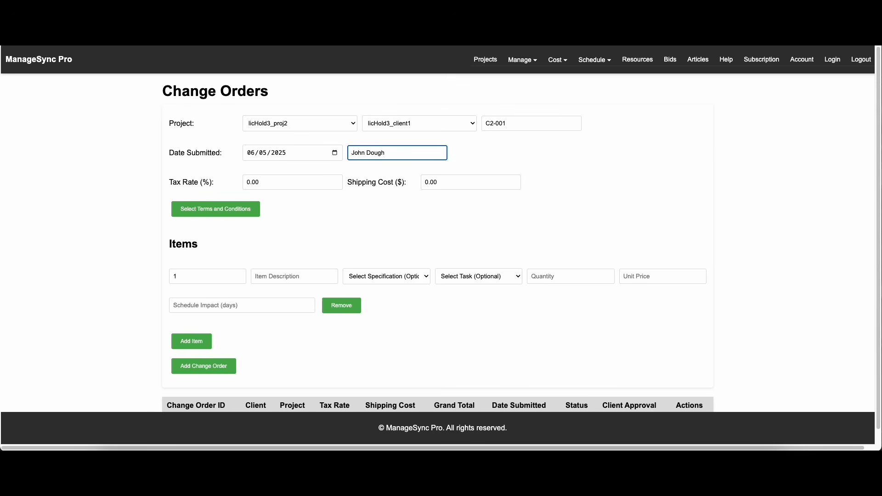
# Look at the tax rate and shipping cost fields and check the available terms and conditions.
pyautogui.click(264, 183)
pyautogui.click(448, 183)
pyautogui.click(579, 211)
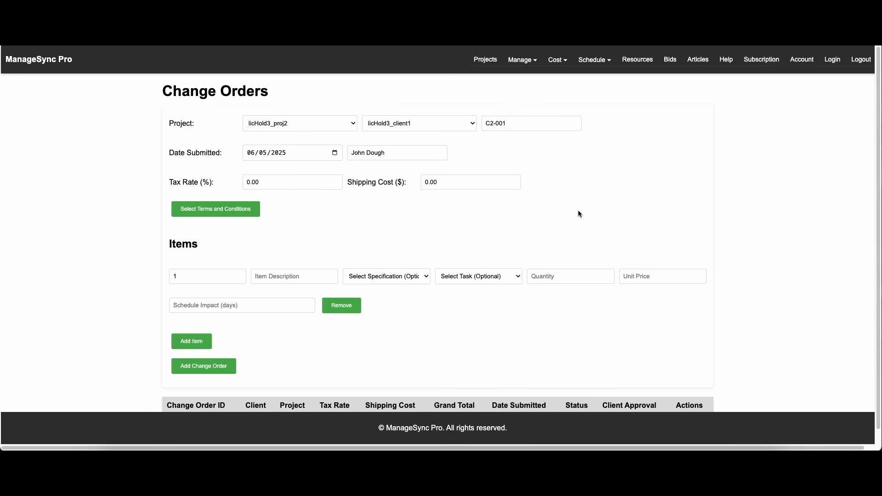
pyautogui.click(232, 216)
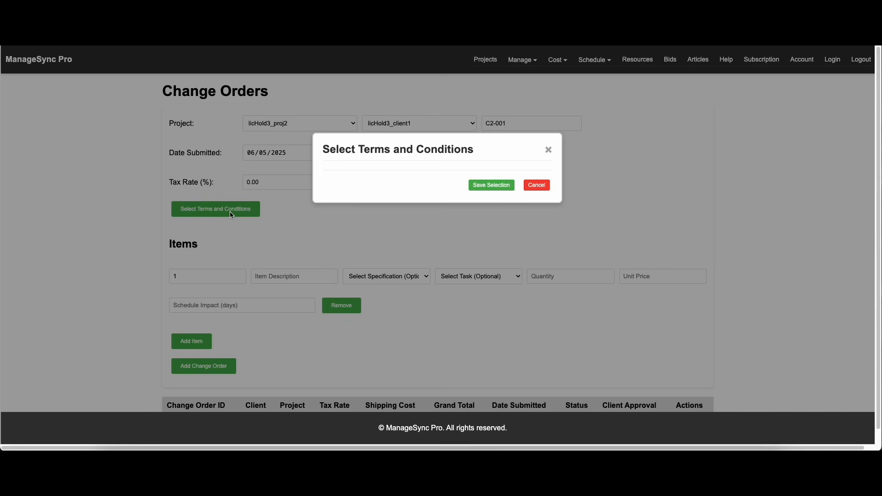
pyautogui.click(548, 152)
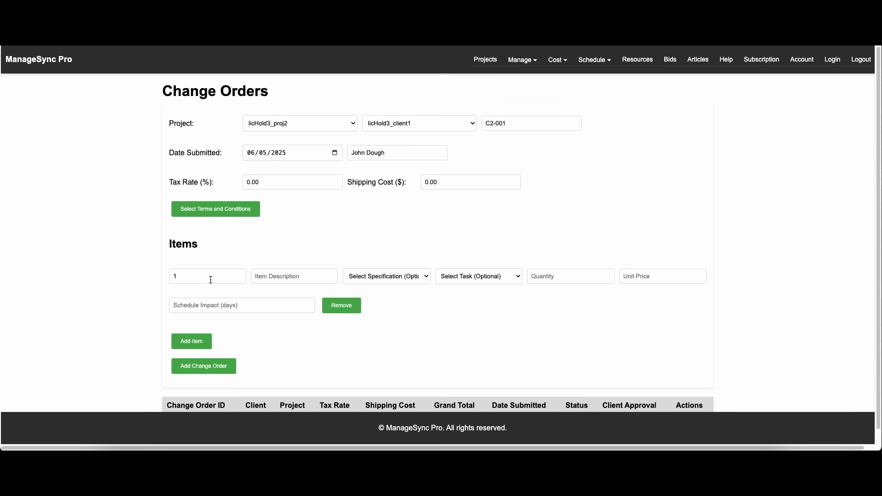
# Describe item line 1 as "Example Change line 1" and link it to the task Example multi predecessor.
pyautogui.click(309, 278)
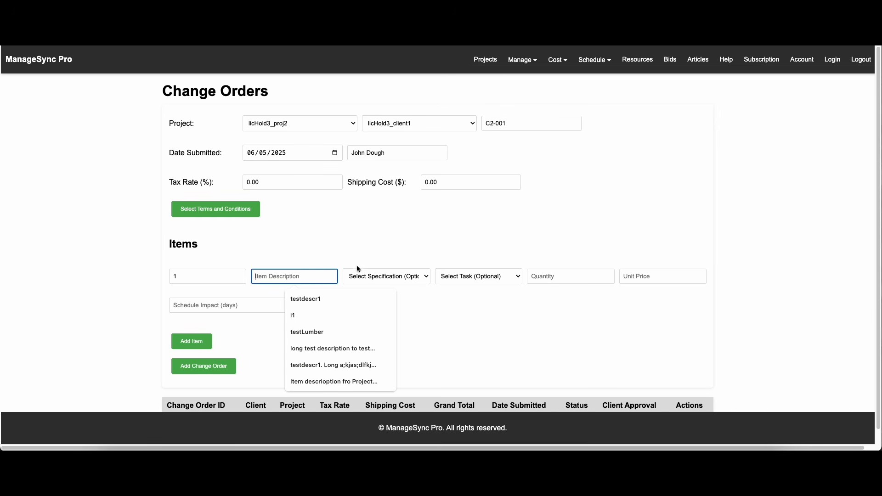
pyautogui.write('Example Change line 1')
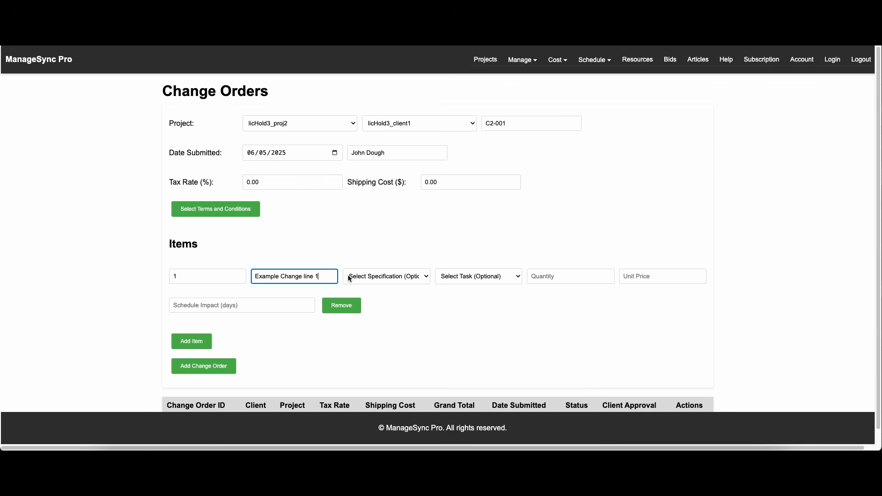
pyautogui.click(382, 277)
pyautogui.click(401, 265)
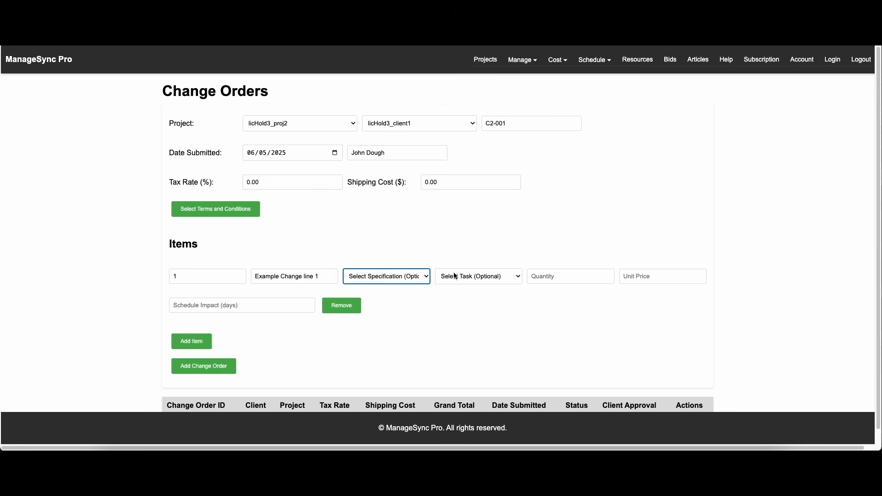
pyautogui.click(391, 278)
pyautogui.click(410, 257)
pyautogui.click(495, 277)
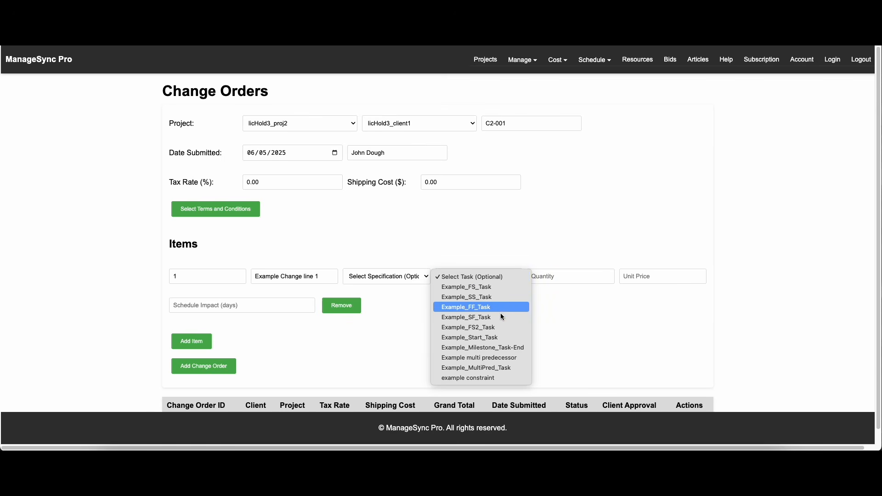
pyautogui.click(494, 359)
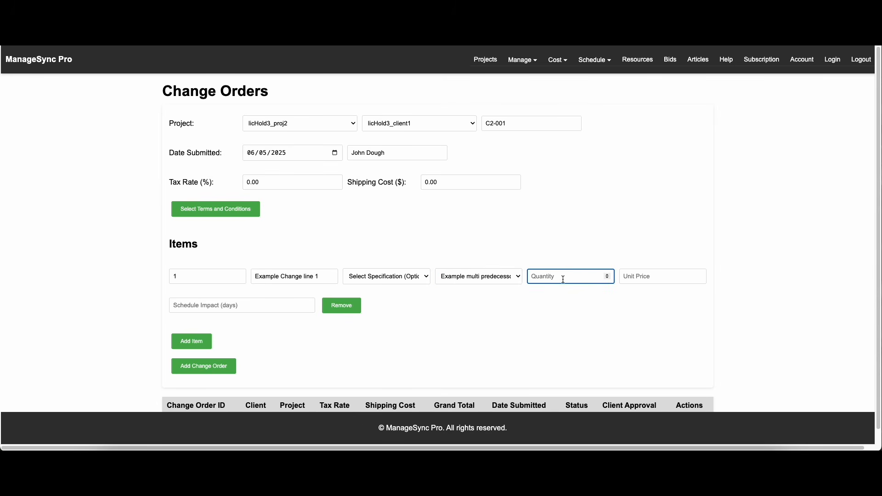
# Set the quantity of item line 1 to 1 and its unit price to 5.
pyautogui.write('1')
pyautogui.click(657, 278)
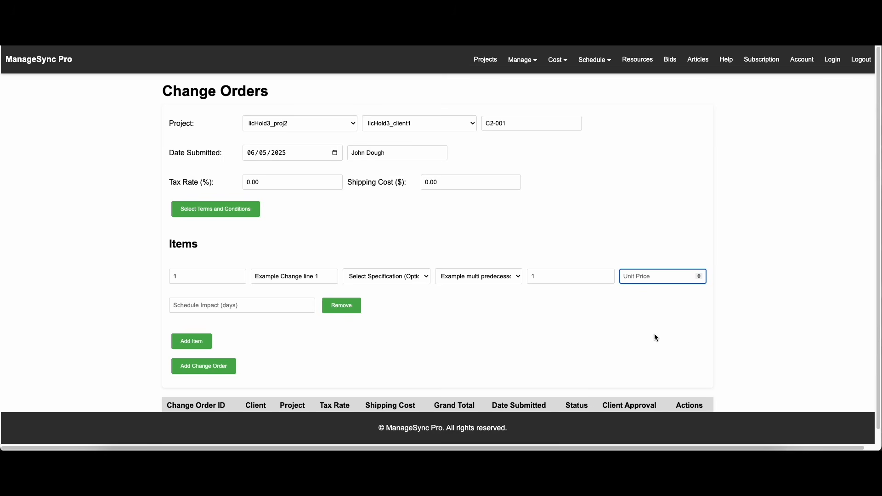
pyautogui.write('5')
pyautogui.click(641, 339)
# Add a second item line and try to submit the change order.
pyautogui.click(192, 341)
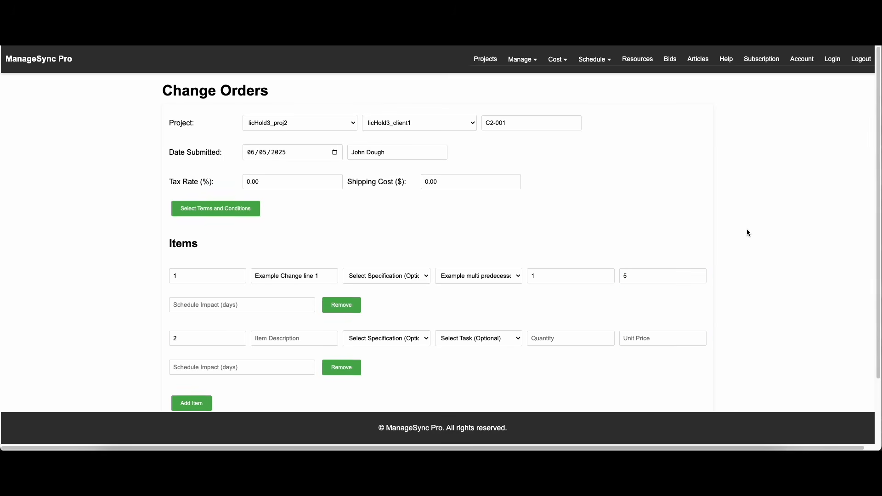
pyautogui.scroll(-2, 746, 228)
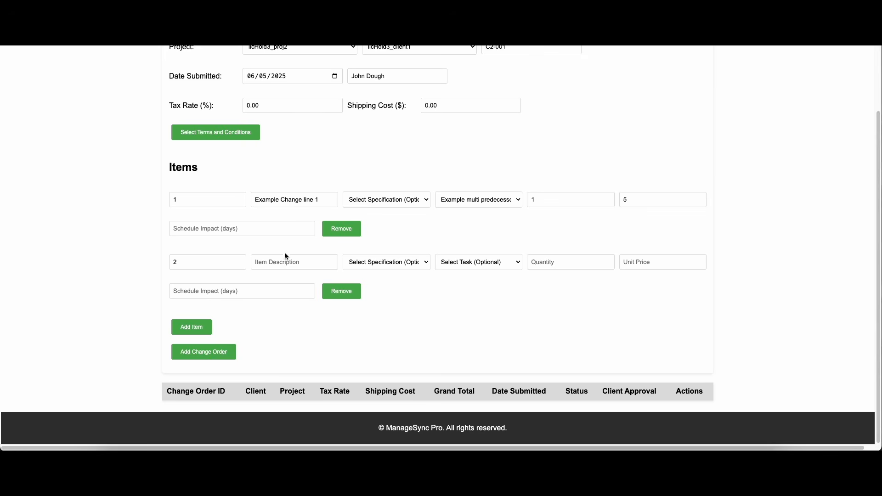
pyautogui.click(211, 353)
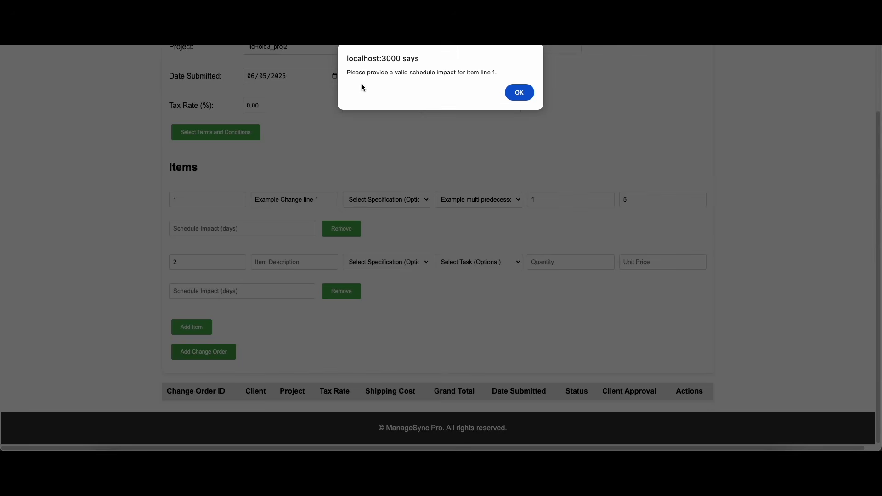
pyautogui.click(519, 92)
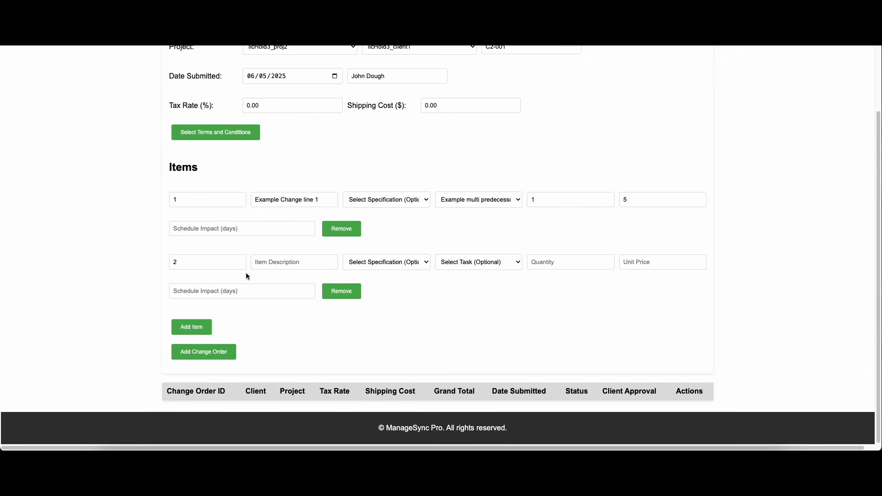
# Set the schedule impact of item line 1 to 0 days.
pyautogui.click(229, 228)
pyautogui.click(307, 227)
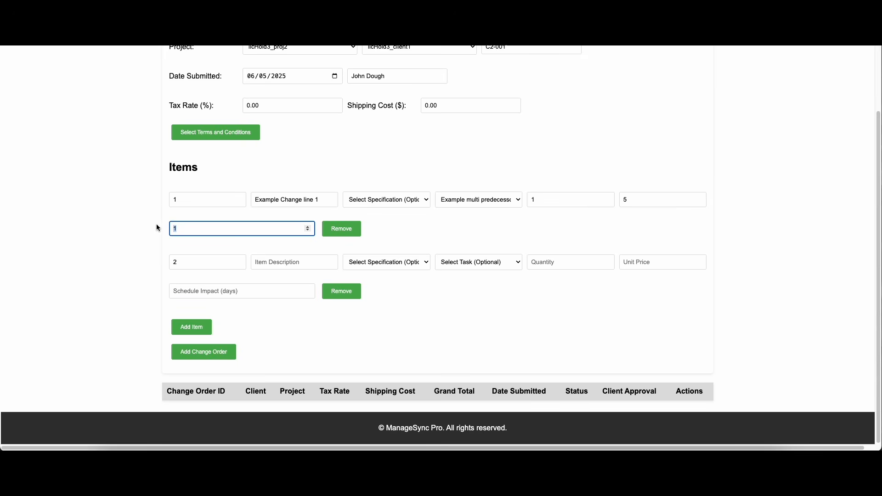
pyautogui.write('0')
# Remove the empty item line 2 and add the change order to the list.
pyautogui.click(207, 353)
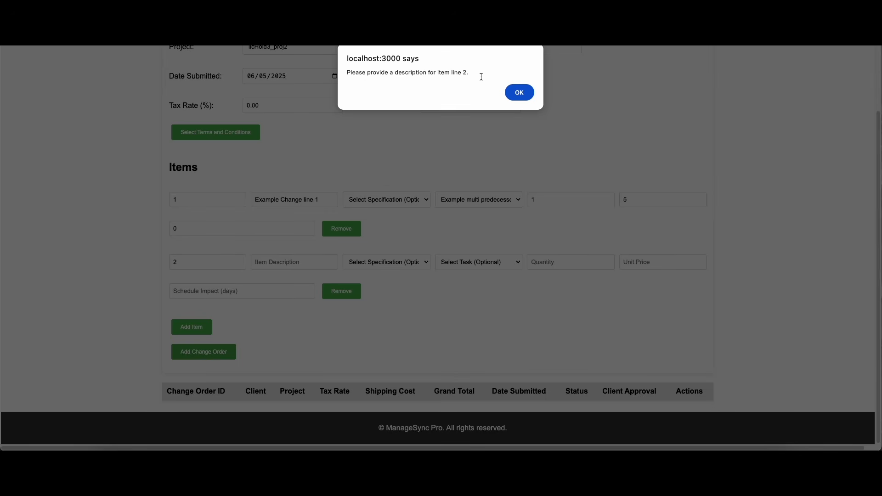
pyautogui.click(518, 94)
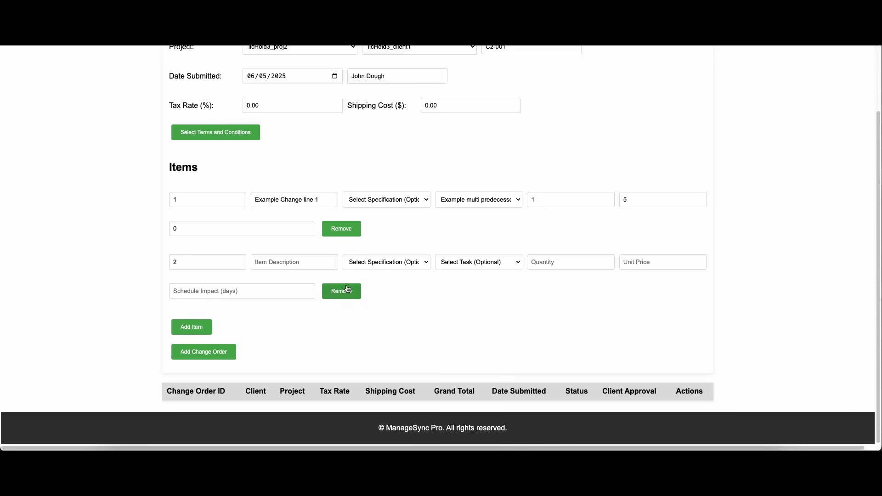
pyautogui.click(348, 289)
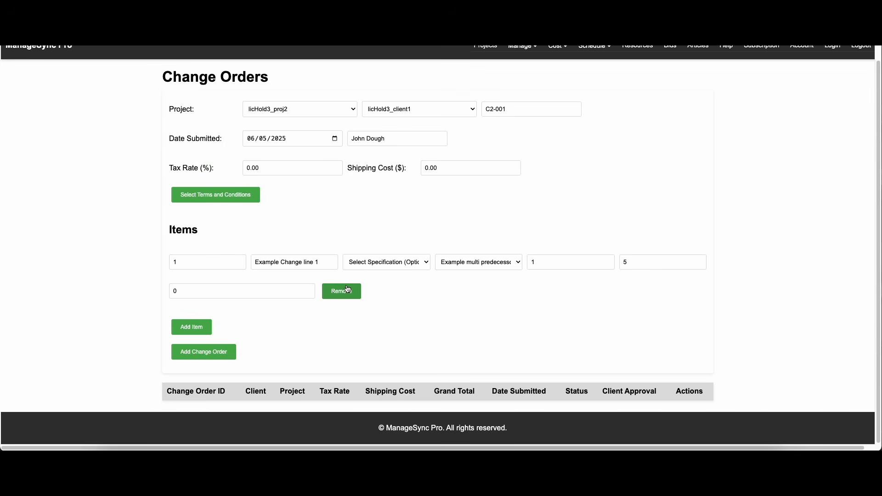
pyautogui.click(204, 352)
pyautogui.scroll(-2, 705, 322)
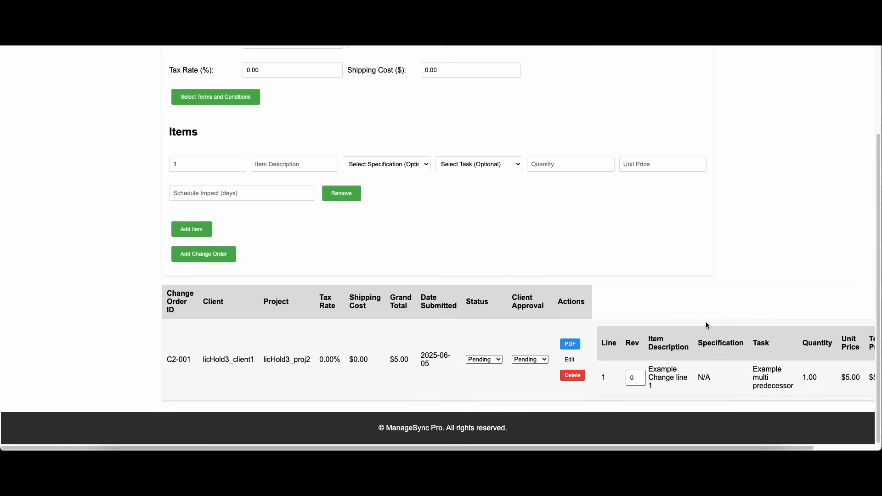
# Generate the PDF of the new change order and check the company details in its header.
pyautogui.click(570, 344)
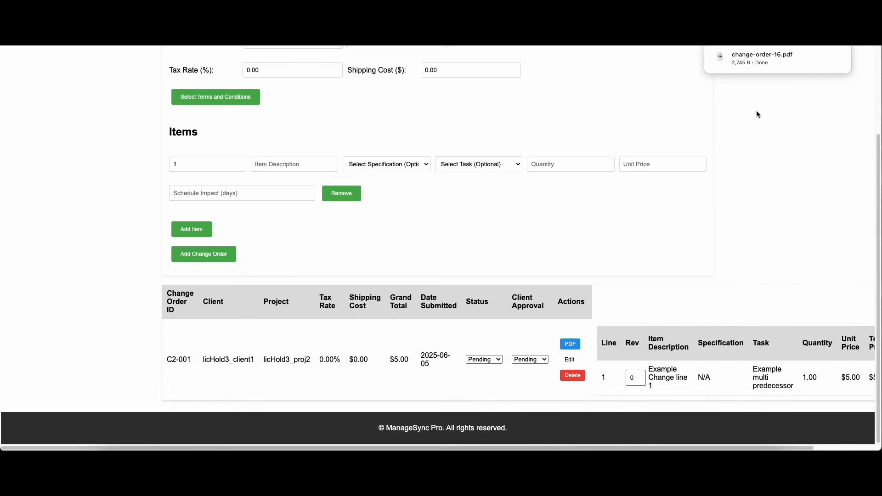
pyautogui.click(763, 62)
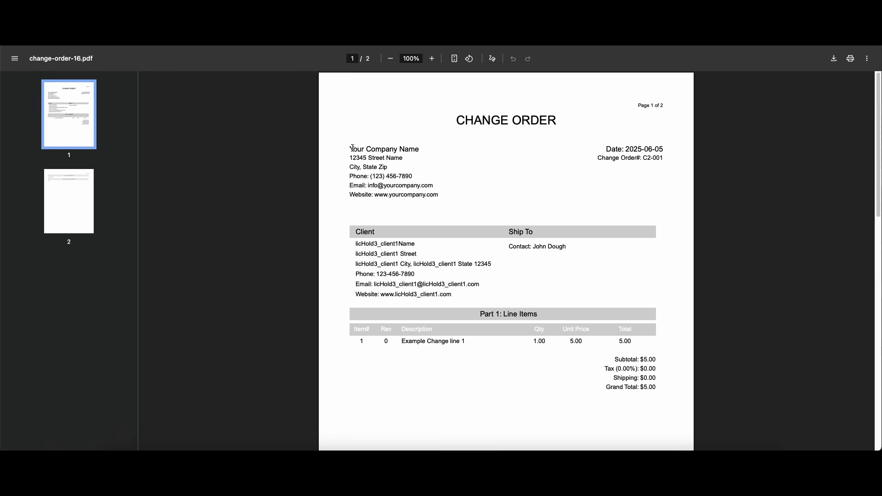
pyautogui.moveTo(353, 148); pyautogui.dragTo(420, 149)
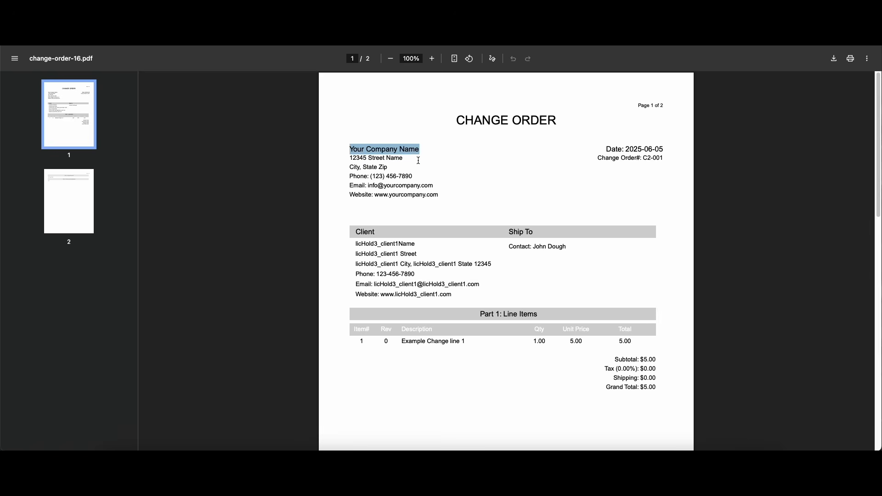
pyautogui.moveTo(424, 179); pyautogui.dragTo(437, 195)
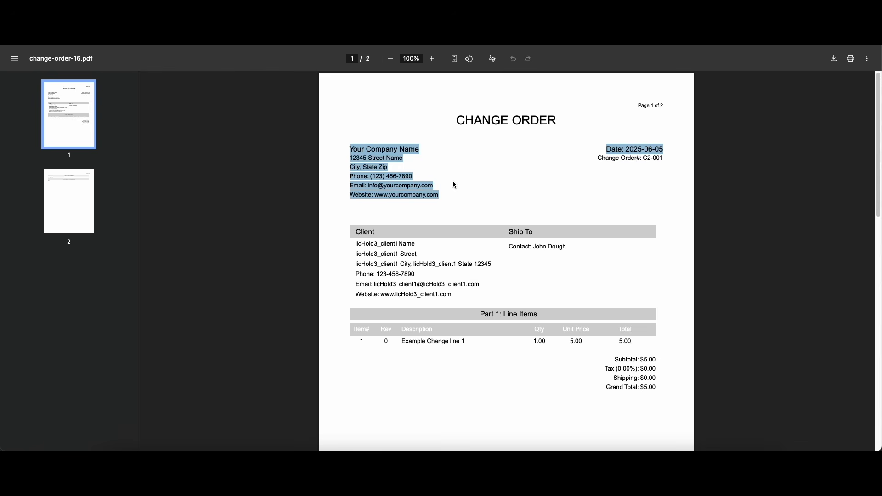
pyautogui.click(446, 189)
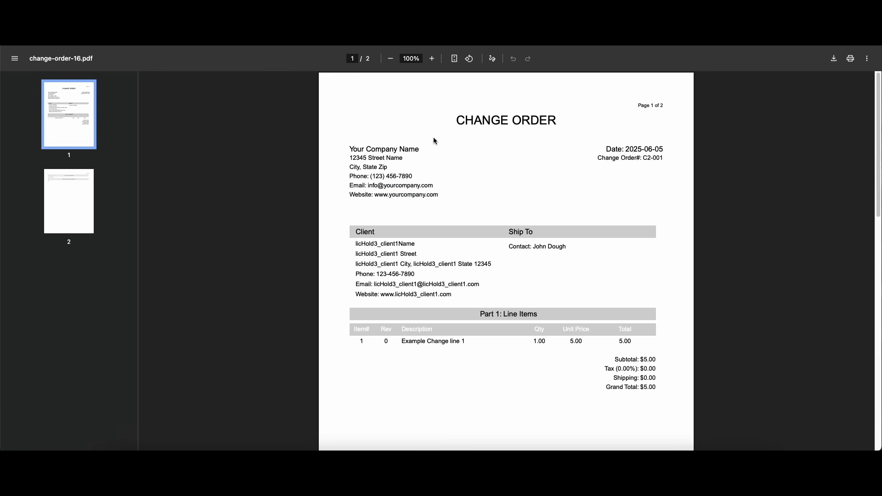
pyautogui.press('super+w')
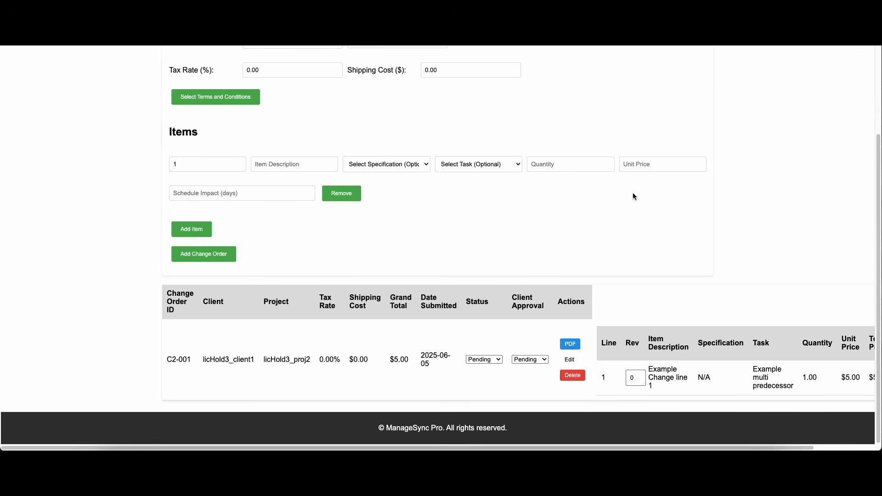
pyautogui.scroll(3, 633, 193)
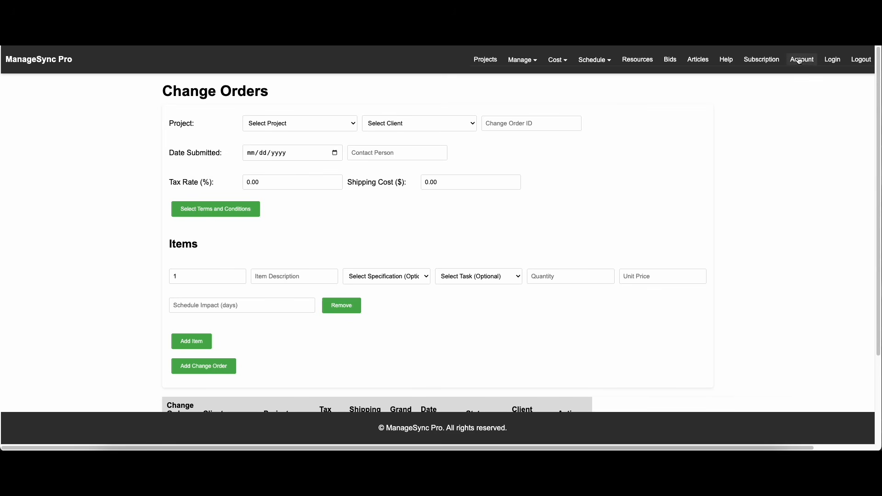
# Reopen the change order PDF and check its date, change order number and Ship To contact.
pyautogui.hotkey('ctrl', 'Tab')
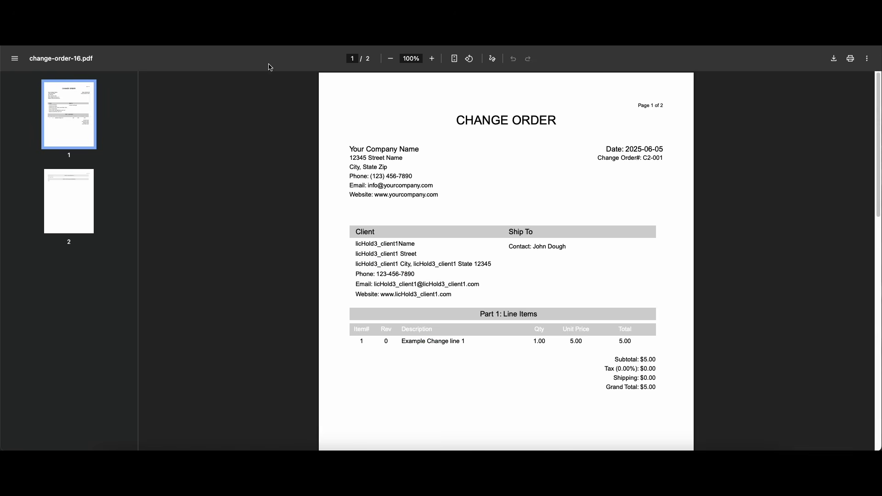
pyautogui.moveTo(612, 149); pyautogui.dragTo(656, 155)
pyautogui.moveTo(514, 247); pyautogui.dragTo(563, 249)
pyautogui.click(570, 213)
pyautogui.moveTo(507, 247); pyautogui.dragTo(566, 247)
pyautogui.click(554, 230)
pyautogui.press('super+w')
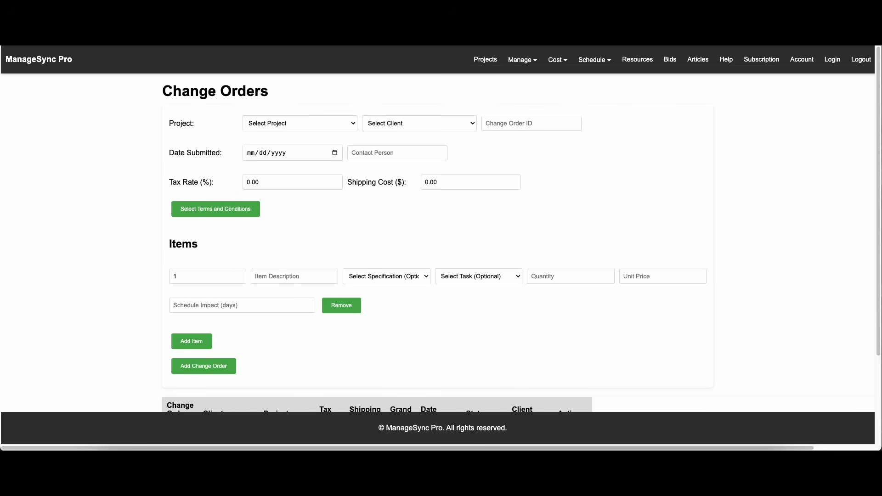
# Open the Projects Dashboard and fill in the ship-to address for licHold3_proj2.
pyautogui.click(485, 59)
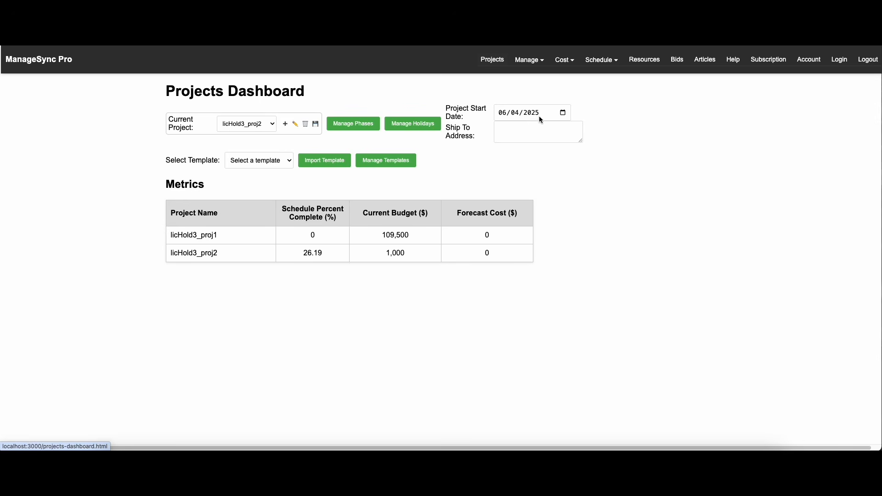
pyautogui.click(540, 127)
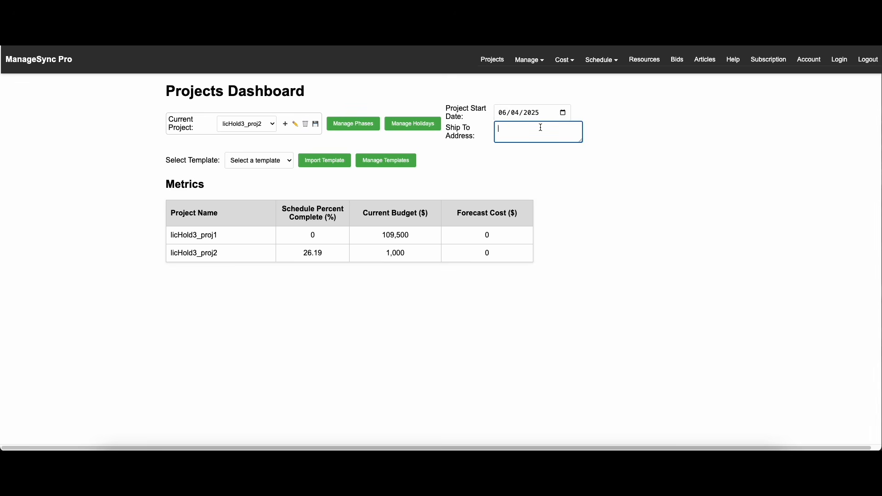
pyautogui.write('123 Main St Anytown, USA')
# Return to Change Orders, generate the change order's PDF again and check its Ship To block.
pyautogui.moveTo(607, 63)
pyautogui.moveTo(564, 62)
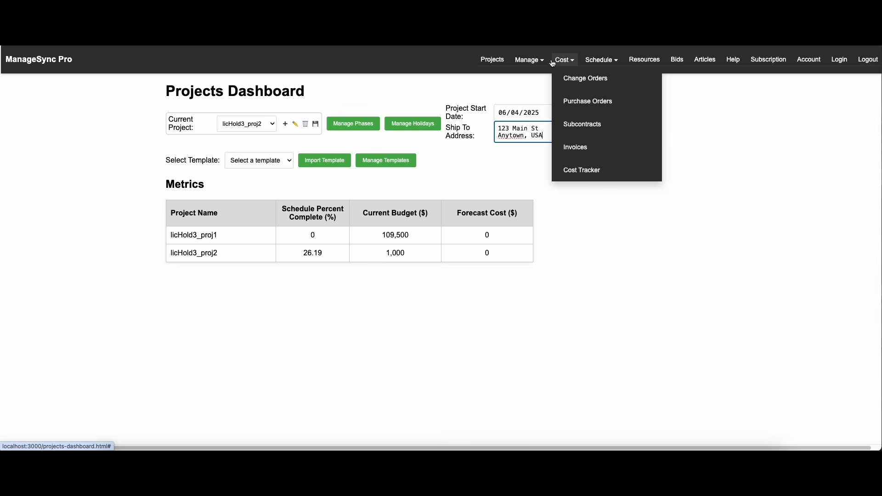
pyautogui.click(570, 79)
pyautogui.scroll(-3, 541, 316)
pyautogui.click(570, 345)
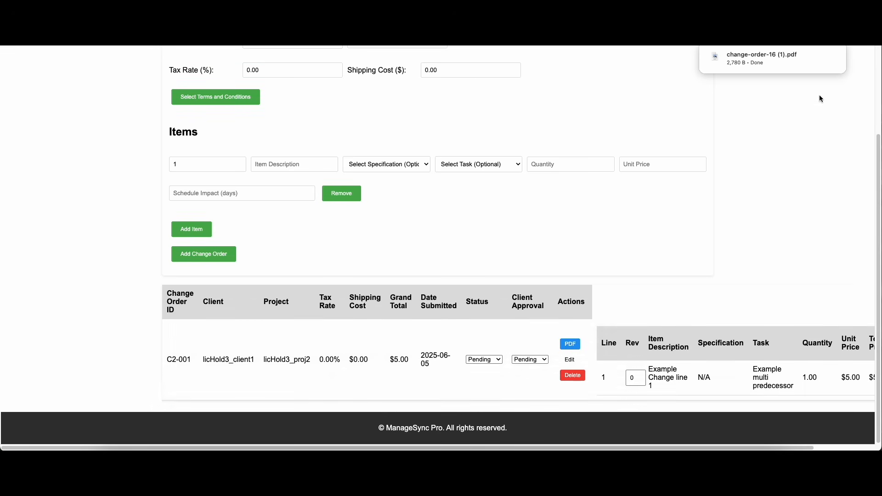
pyautogui.click(766, 60)
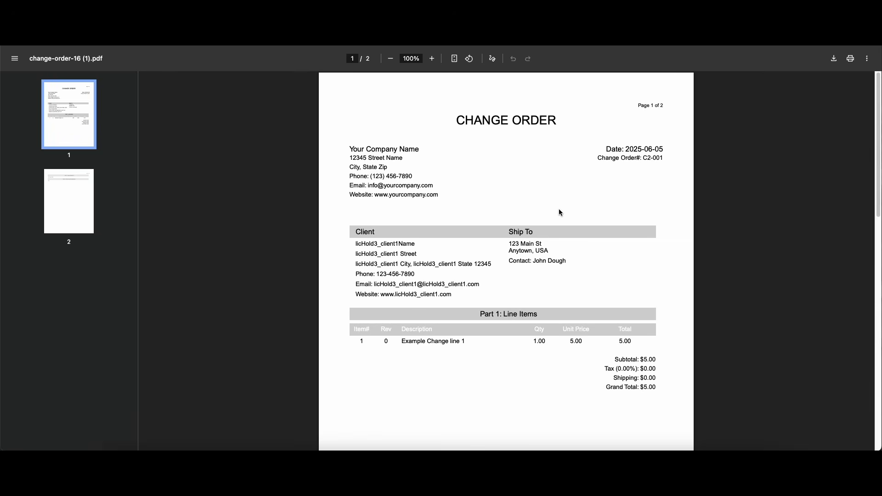
pyautogui.moveTo(514, 244); pyautogui.dragTo(564, 263)
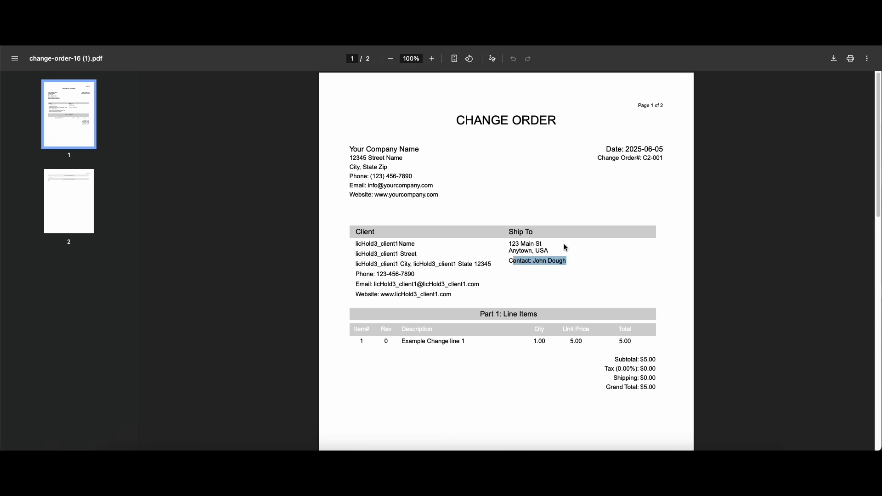
# Review the client's name, address, phone, email and website in the PDF's Client block.
pyautogui.moveTo(360, 245); pyautogui.dragTo(405, 243)
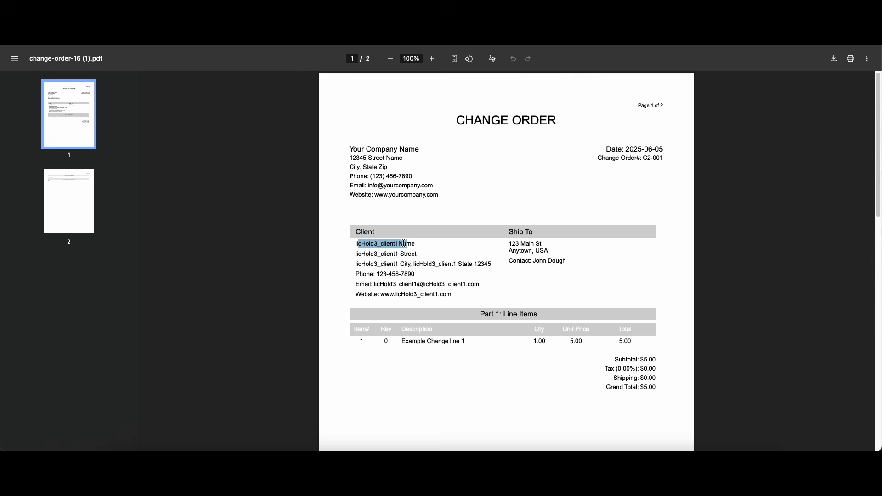
pyautogui.moveTo(404, 243); pyautogui.dragTo(416, 242)
pyautogui.moveTo(419, 254)
pyautogui.mouseDown()
pyautogui.moveTo(374, 255)
pyautogui.moveTo(416, 267)
pyautogui.mouseUp()
pyautogui.moveTo(485, 264); pyautogui.dragTo(443, 262)
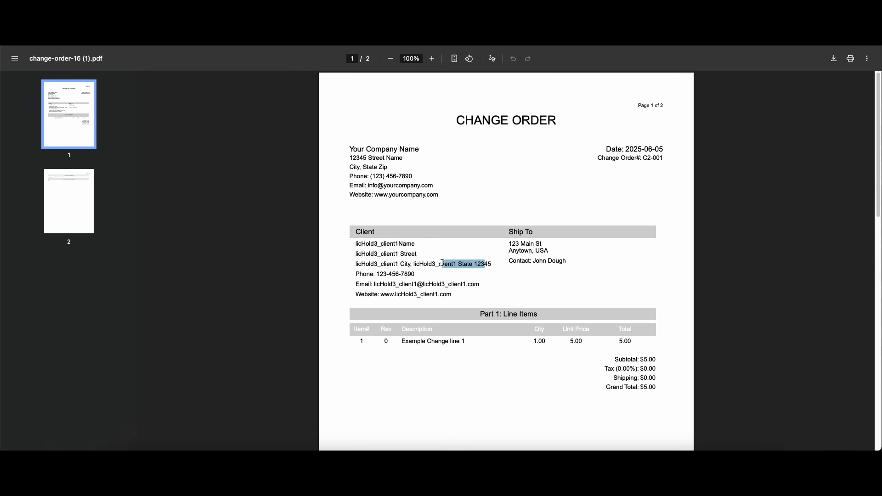
pyautogui.moveTo(361, 274); pyautogui.dragTo(424, 278)
pyautogui.moveTo(356, 284); pyautogui.dragTo(466, 300)
pyautogui.click(465, 302)
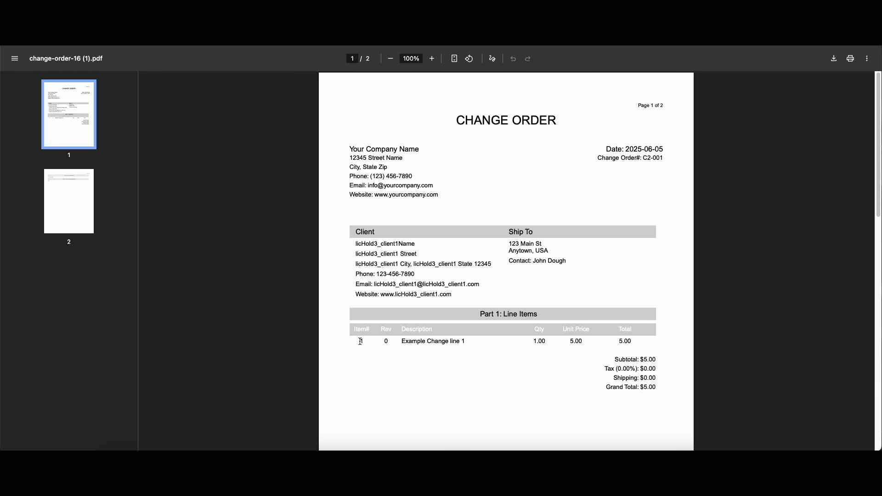
# Review the line item's description, quantity and price, and check the Specifications and Terms and Conditions sections on page 2.
pyautogui.moveTo(362, 341); pyautogui.dragTo(456, 345)
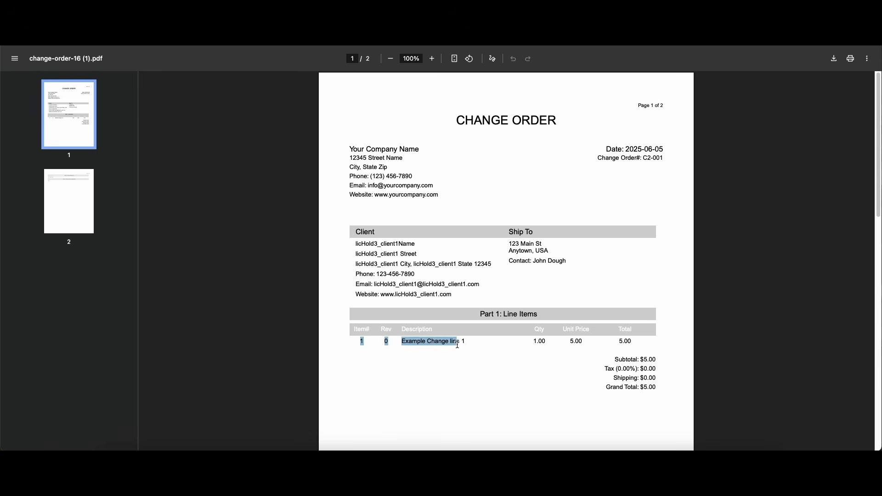
pyautogui.moveTo(533, 342); pyautogui.dragTo(619, 342)
pyautogui.click(570, 342)
pyautogui.click(653, 346)
pyautogui.scroll(-10, 675, 299)
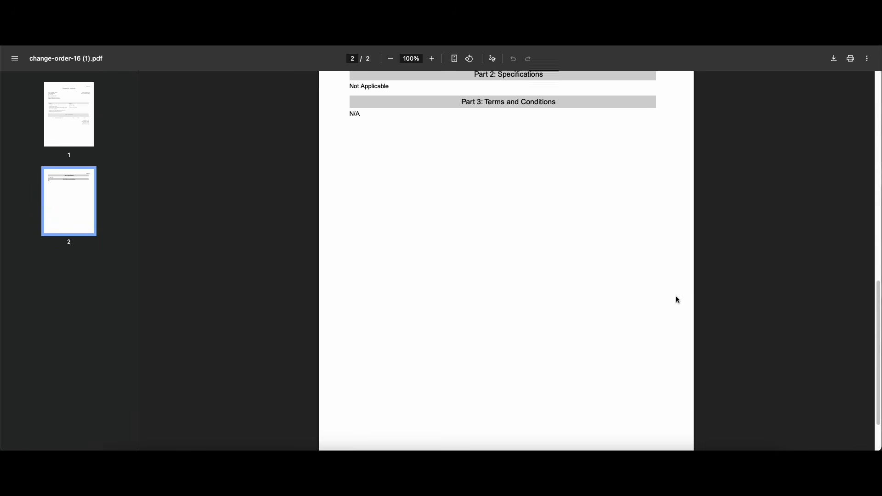
# Review the PDF's Specifications and Terms and Conditions sections on page 2 and the subtotal on page 1.
pyautogui.scroll(1, 676, 299)
pyautogui.moveTo(350, 111); pyautogui.dragTo(398, 111)
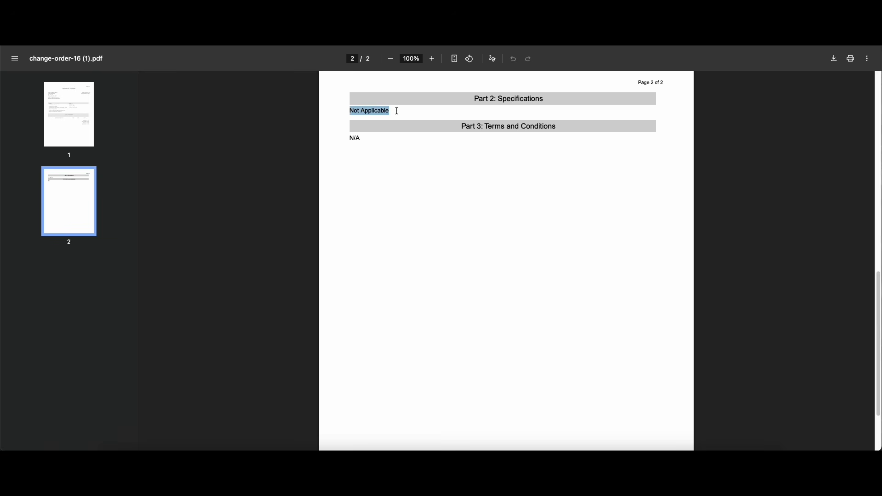
pyautogui.moveTo(473, 98); pyautogui.dragTo(528, 100)
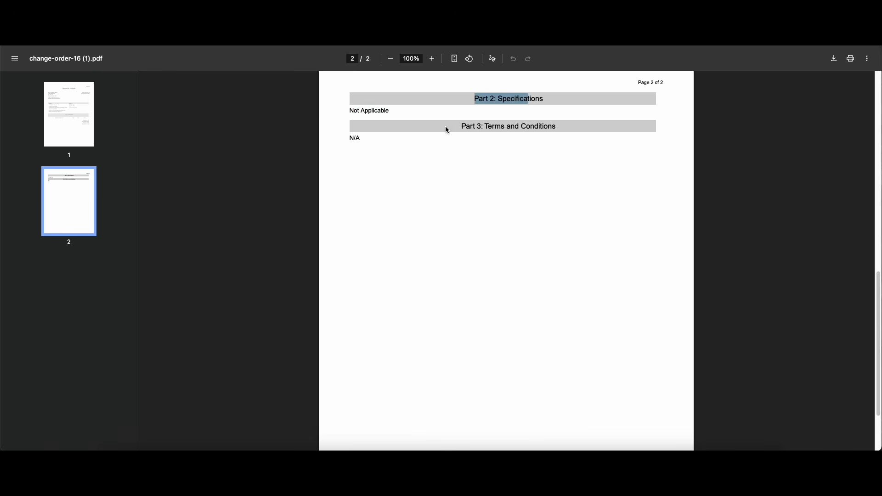
pyautogui.moveTo(461, 126); pyautogui.dragTo(558, 124)
pyautogui.scroll(10, 567, 171)
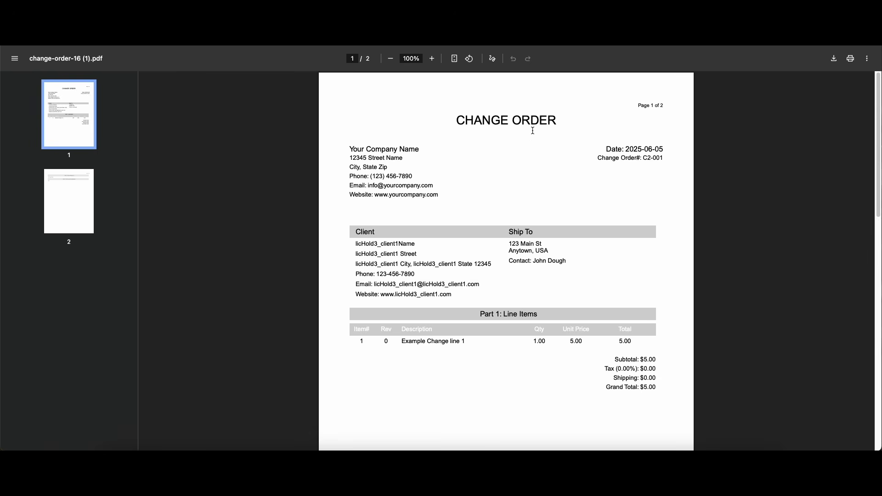
pyautogui.moveTo(628, 360); pyautogui.dragTo(656, 360)
pyautogui.click(656, 360)
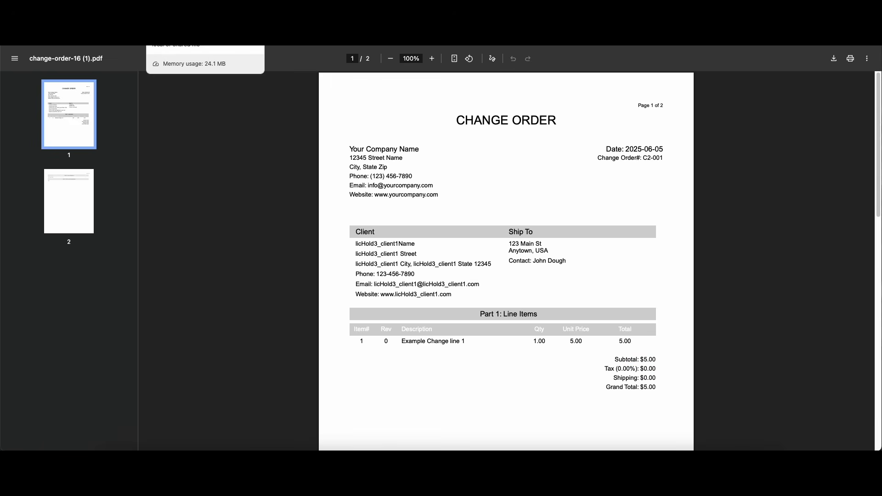
# Return to Change Orders, open the Cost Tracker in a separate window, and arrange the two windows side by side.
pyautogui.click(251, 19)
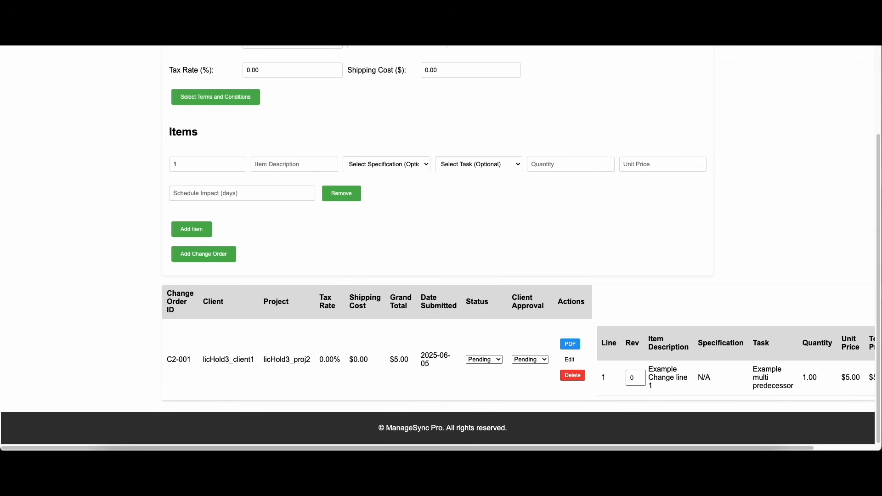
pyautogui.scroll(3, 427, 149)
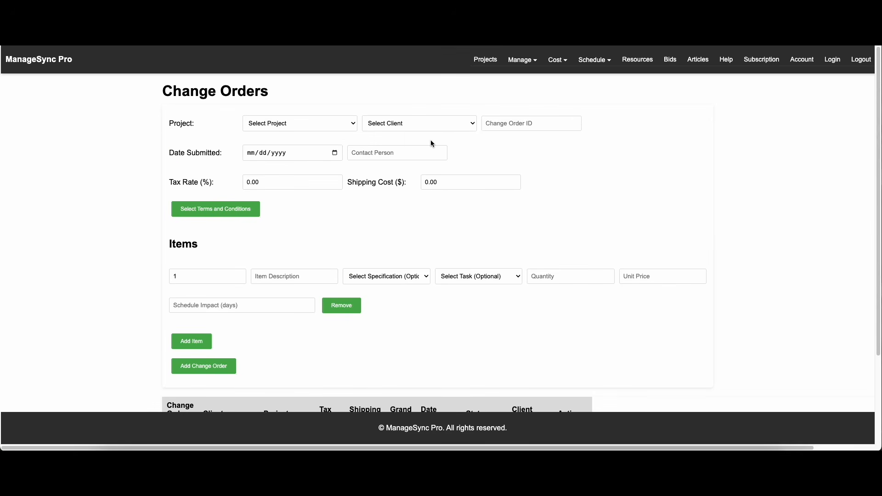
pyautogui.moveTo(560, 63)
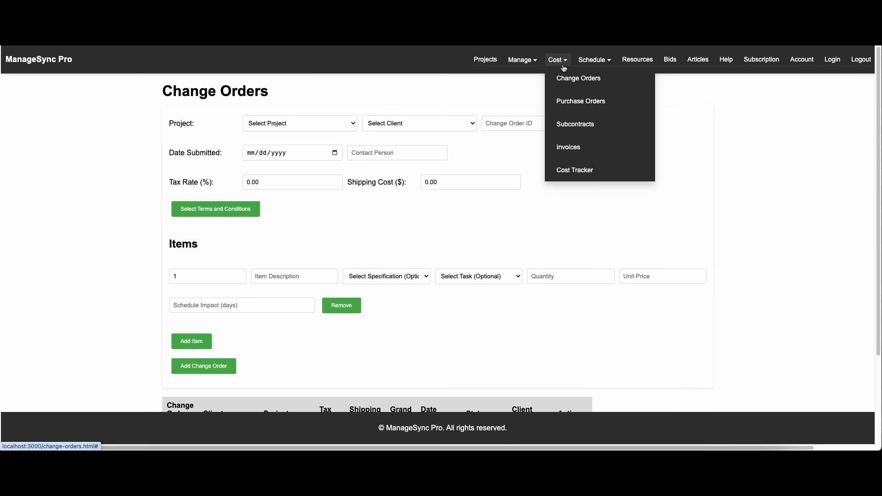
pyautogui.click(580, 169)
pyautogui.moveTo(296, 17); pyautogui.dragTo(354, 59)
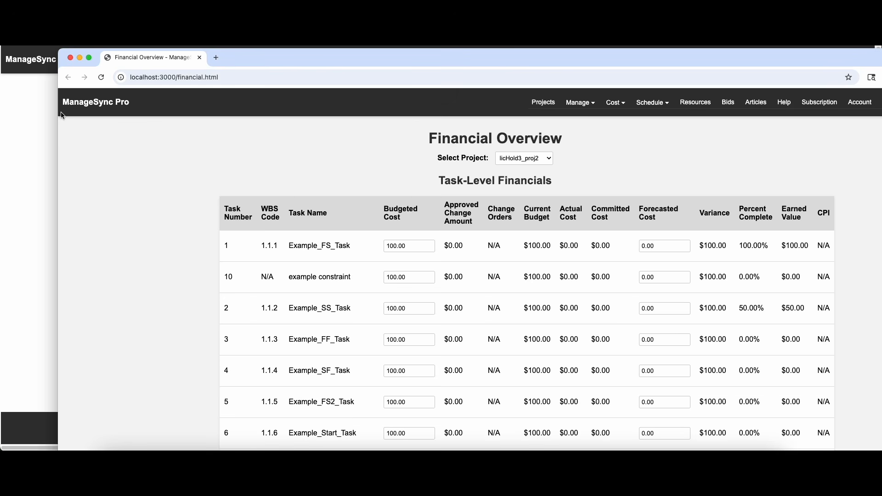
pyautogui.moveTo(57, 112); pyautogui.dragTo(442, 113)
pyautogui.moveTo(732, 62); pyautogui.dragTo(674, 20)
pyautogui.click(294, 21)
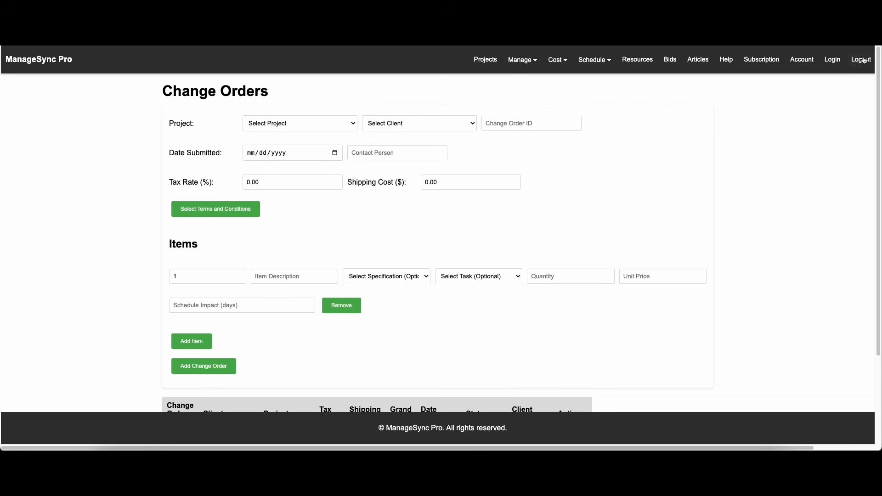
pyautogui.moveTo(877, 58); pyautogui.dragTo(408, 276)
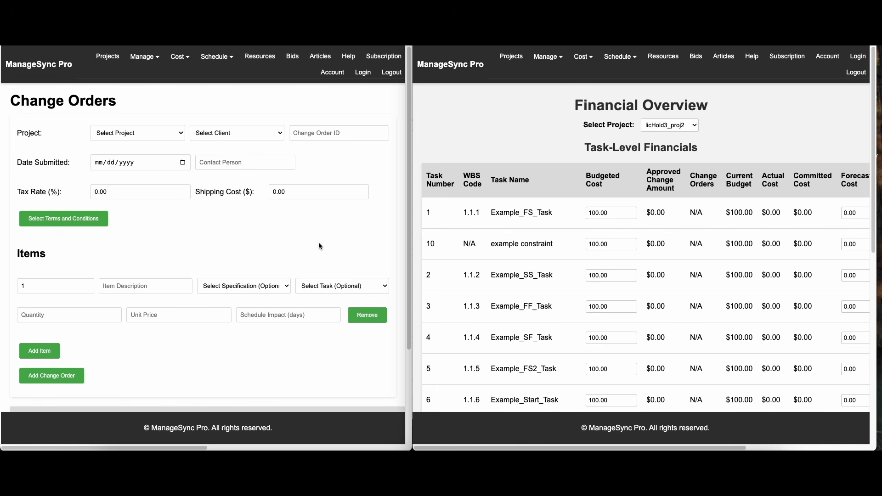
# Set both the Status and the Client Approval of change order C2-001 to Approved.
pyautogui.scroll(-3, 354, 285)
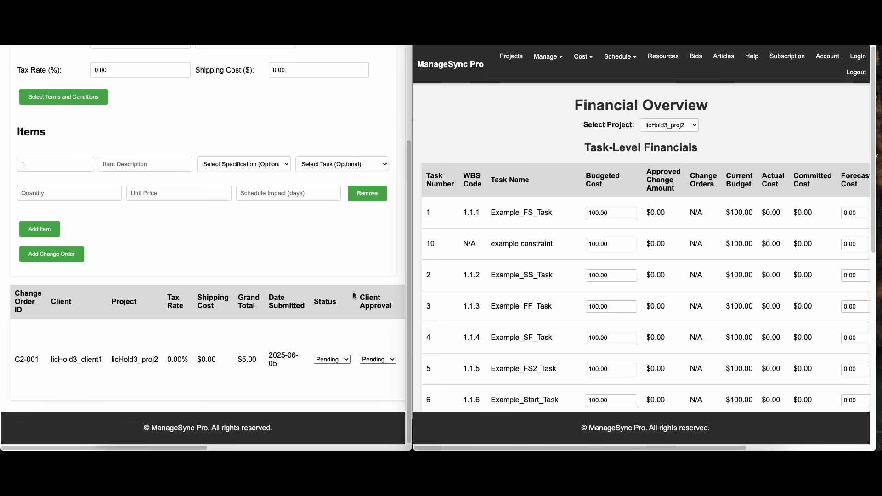
pyautogui.click(340, 362)
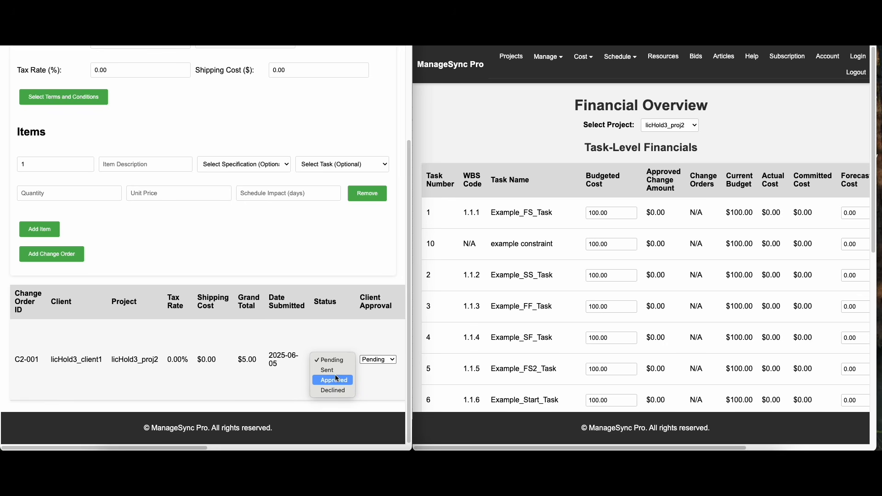
pyautogui.click(335, 379)
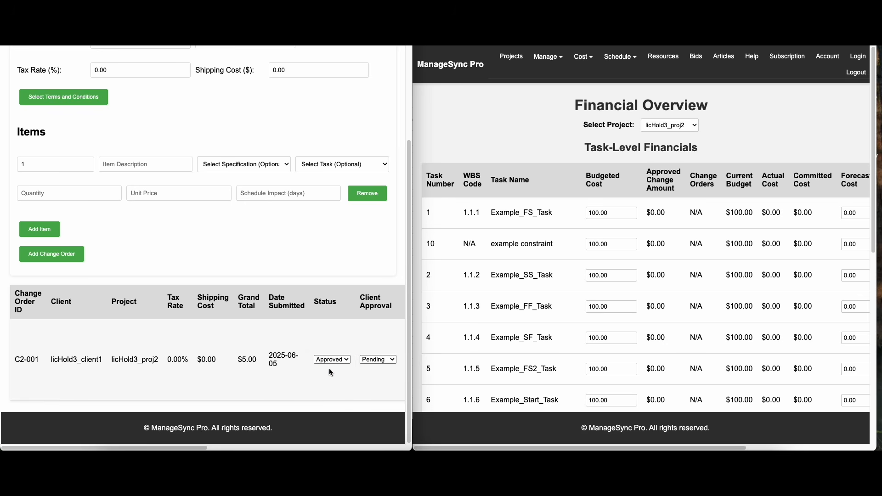
pyautogui.click(385, 362)
# Check the Current Budget and Approved Change Amount of the Example multi predecessor task in the Financial Overview.
pyautogui.click(512, 153)
pyautogui.scroll(-1, 568, 275)
pyautogui.scroll(-3, 567, 275)
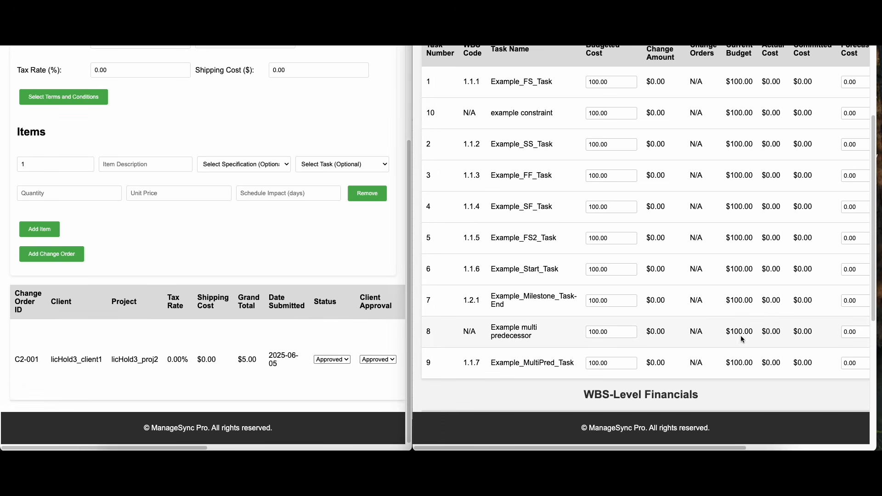
pyautogui.moveTo(749, 332); pyautogui.dragTo(726, 332)
pyautogui.moveTo(665, 332); pyautogui.dragTo(652, 332)
# Reload the Financial Overview and check the Approved Change Amount in the Example multi predecessor row.
pyautogui.scroll(2, 477, 123)
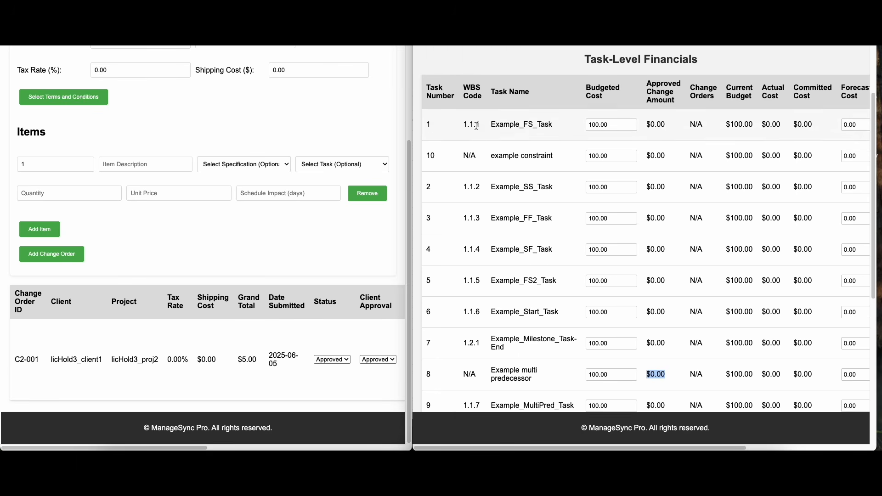
pyautogui.scroll(-3, 476, 124)
pyautogui.click(462, 35)
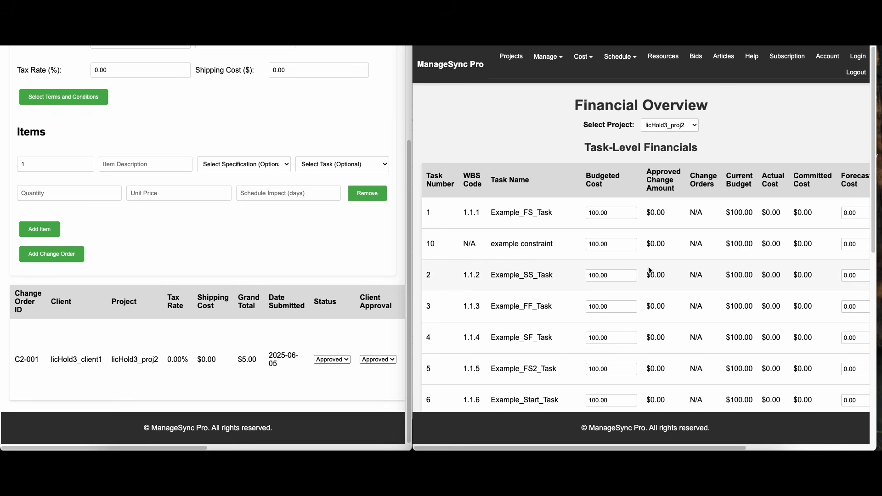
pyautogui.scroll(-5, 650, 271)
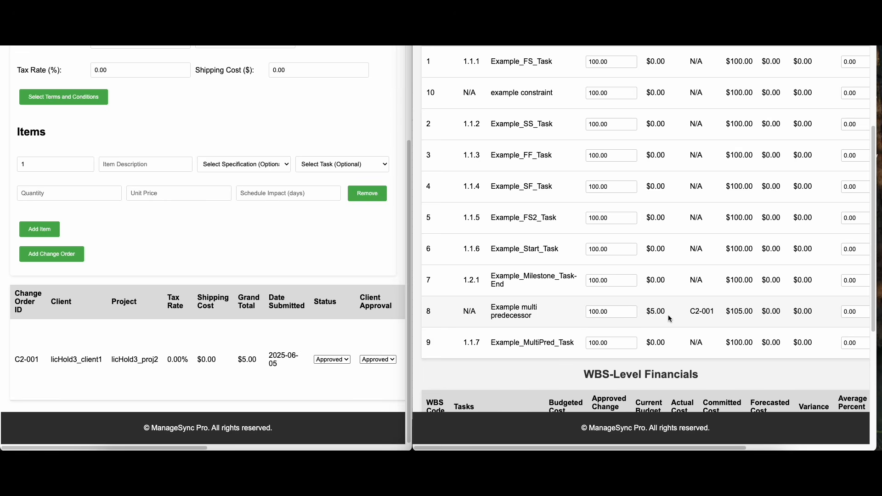
pyautogui.moveTo(666, 311); pyautogui.dragTo(648, 311)
pyautogui.scroll(-1, 663, 320)
pyautogui.scroll(3, 666, 322)
pyautogui.scroll(-2, 670, 321)
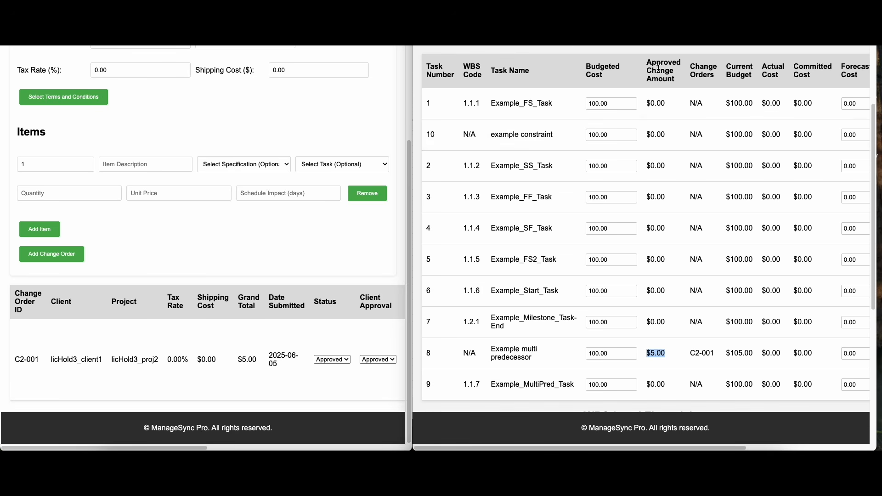
# Look over the Status, Client Approval and Actions columns of change order C2-001.
pyautogui.scroll(1, 317, 361)
pyautogui.scroll(2, 318, 361)
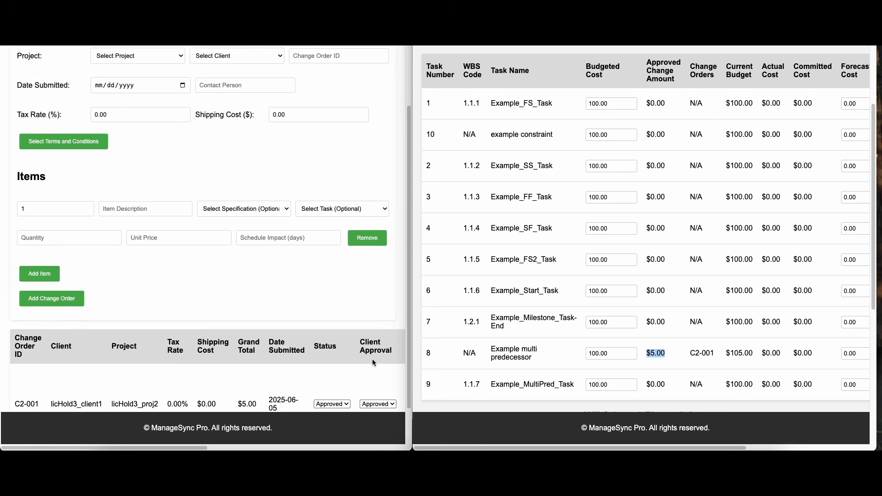
pyautogui.scroll(-1, 369, 366)
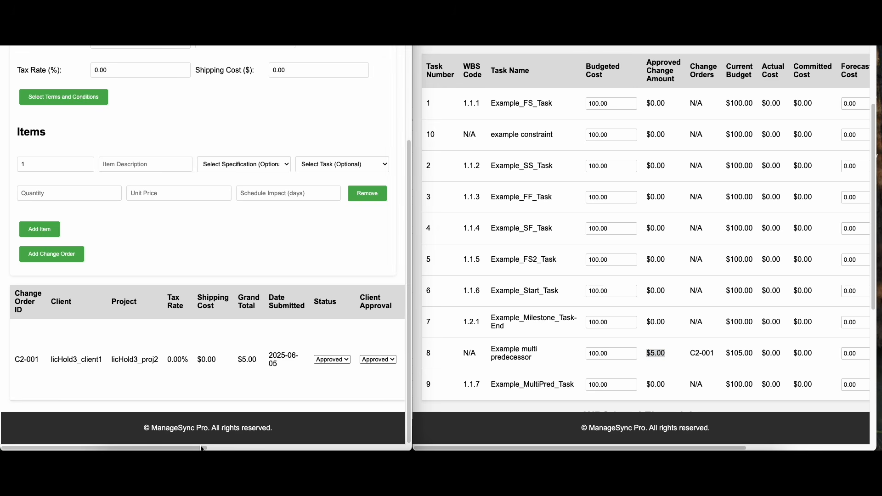
pyautogui.moveTo(200, 448); pyautogui.dragTo(233, 448)
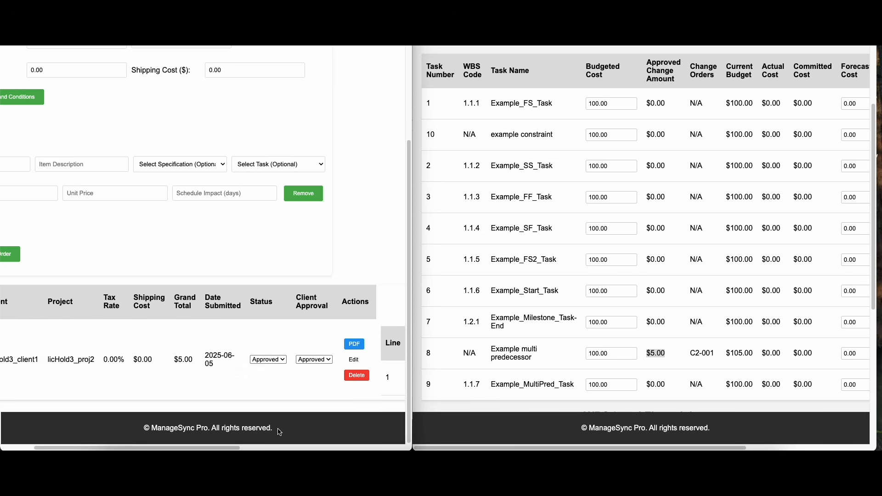
pyautogui.moveTo(228, 447); pyautogui.dragTo(199, 447)
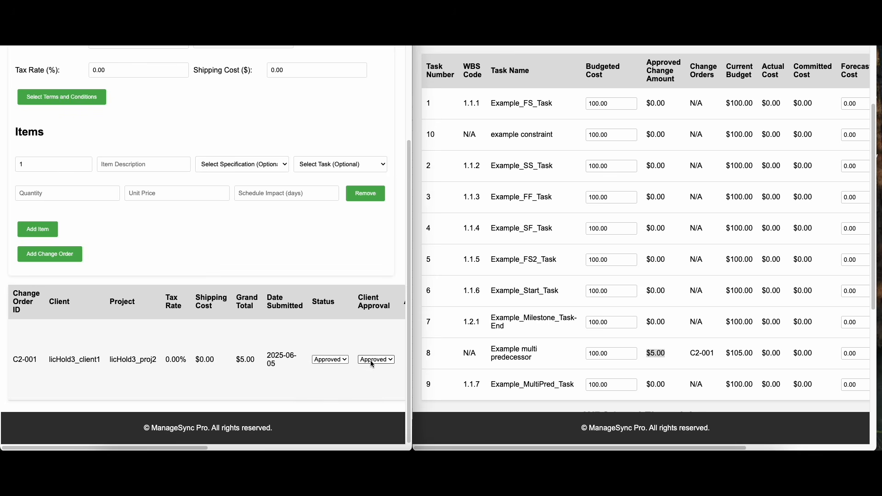
# Examine the Example multi predecessor task's Approved Change Amount, Current Budget, Change Orders and Actual Cost values.
pyautogui.click(680, 356)
pyautogui.moveTo(684, 356); pyautogui.dragTo(647, 354)
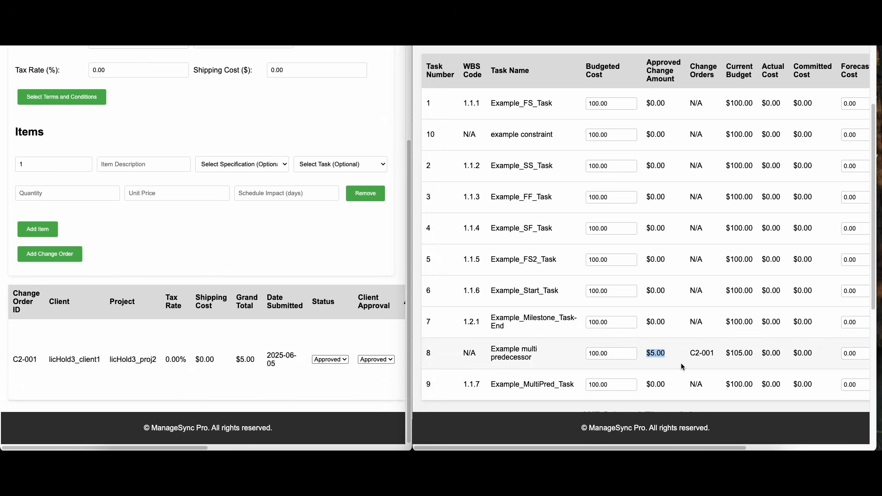
pyautogui.scroll(1, 680, 364)
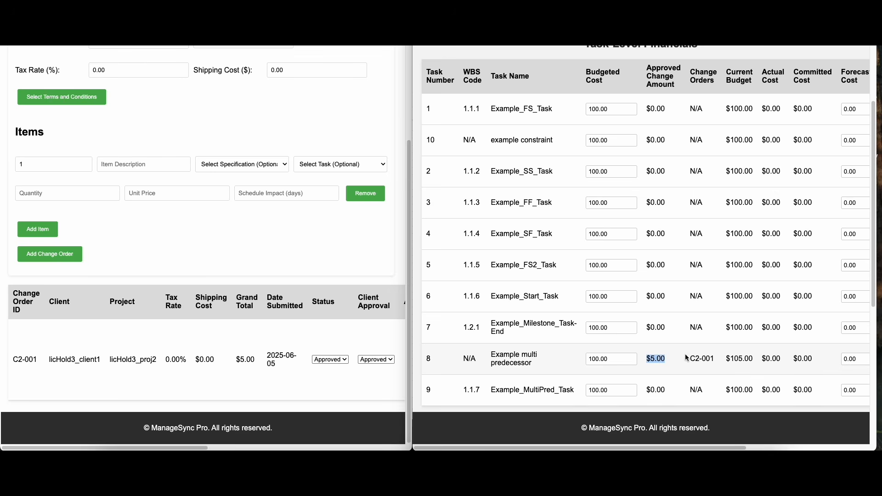
pyautogui.moveTo(753, 72); pyautogui.dragTo(731, 74)
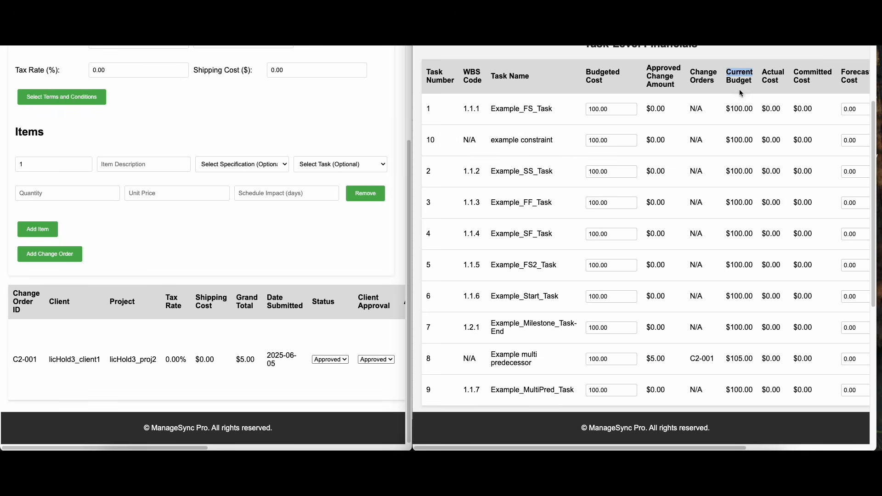
pyautogui.moveTo(753, 358); pyautogui.dragTo(712, 364)
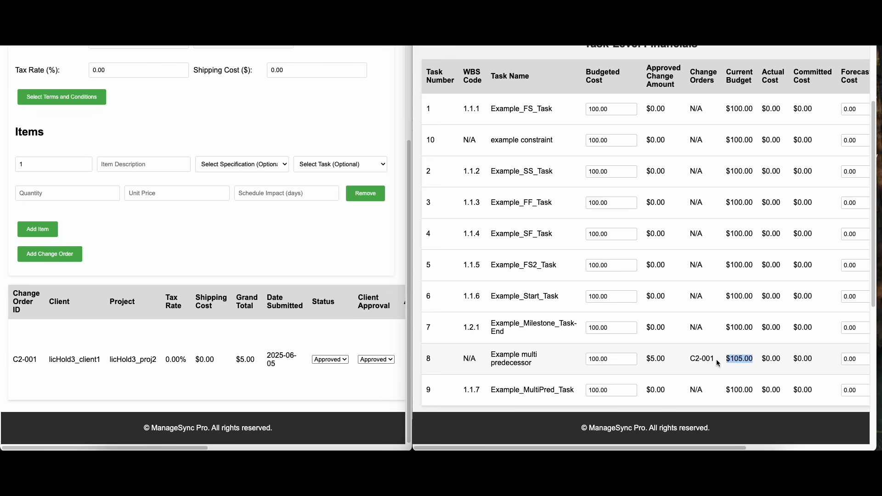
pyautogui.moveTo(717, 361); pyautogui.dragTo(689, 360)
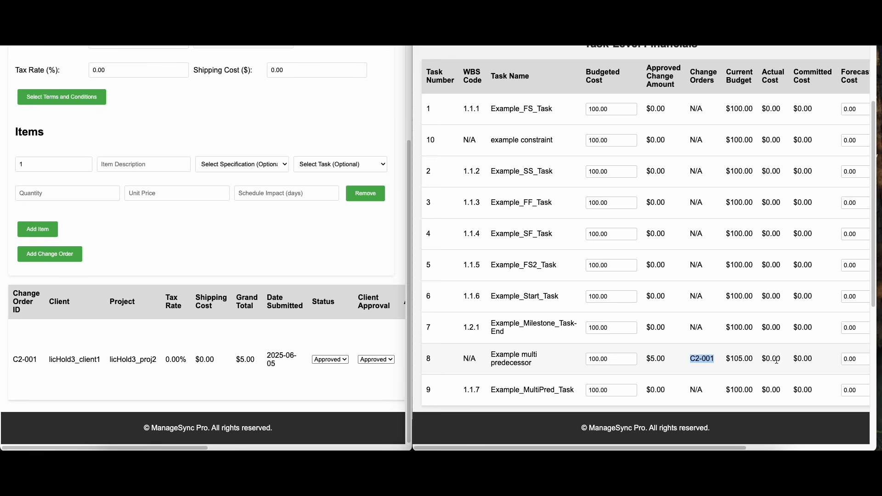
pyautogui.moveTo(782, 360); pyautogui.dragTo(762, 357)
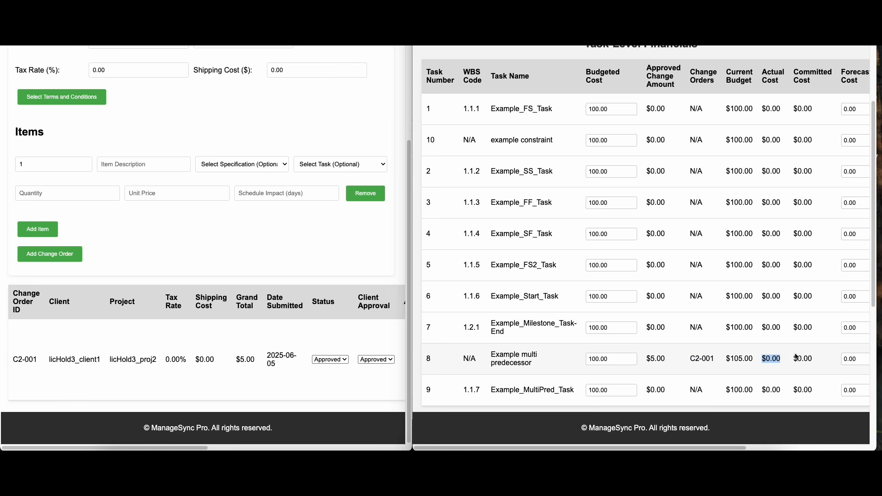
pyautogui.scroll(1, 780, 358)
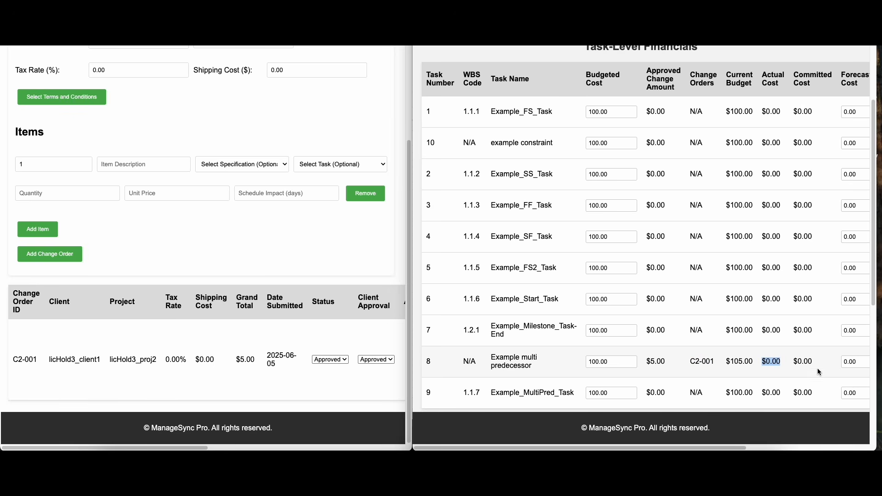
# Open the Purchase Orders page from the Change Orders page.
pyautogui.click(312, 259)
pyautogui.scroll(5, 312, 259)
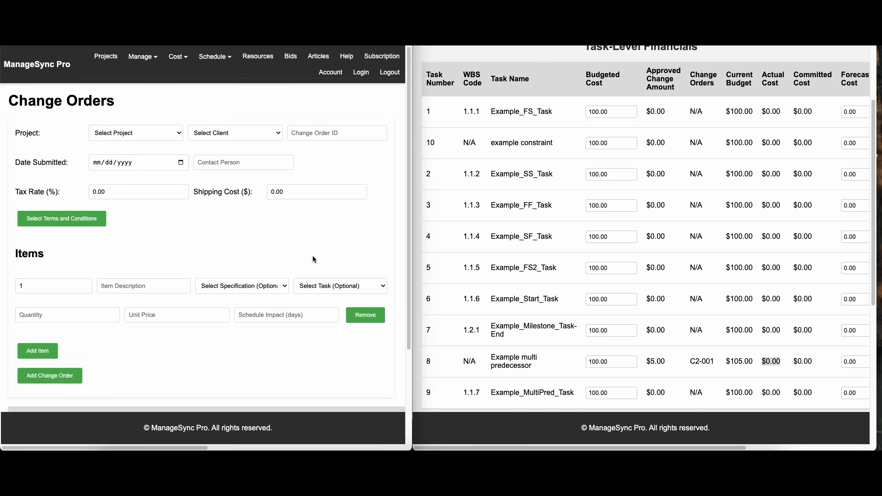
pyautogui.moveTo(160, 60)
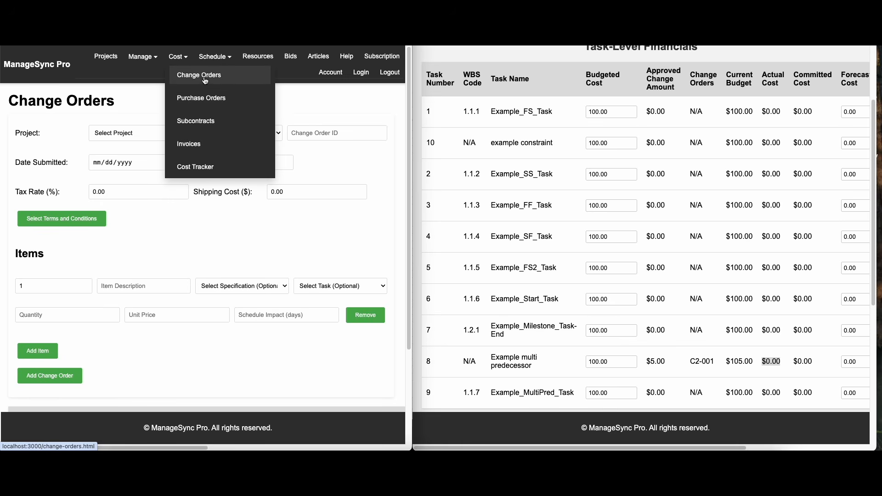
pyautogui.click(207, 98)
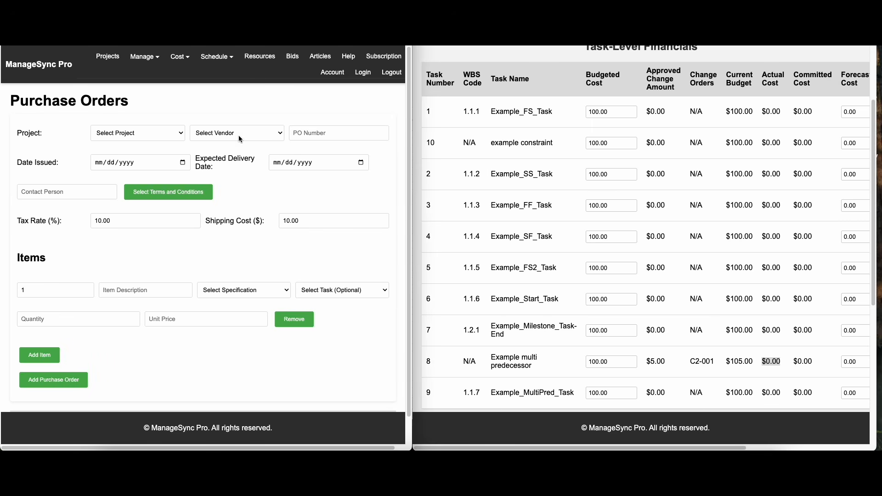
pyautogui.click(127, 138)
pyautogui.click(118, 143)
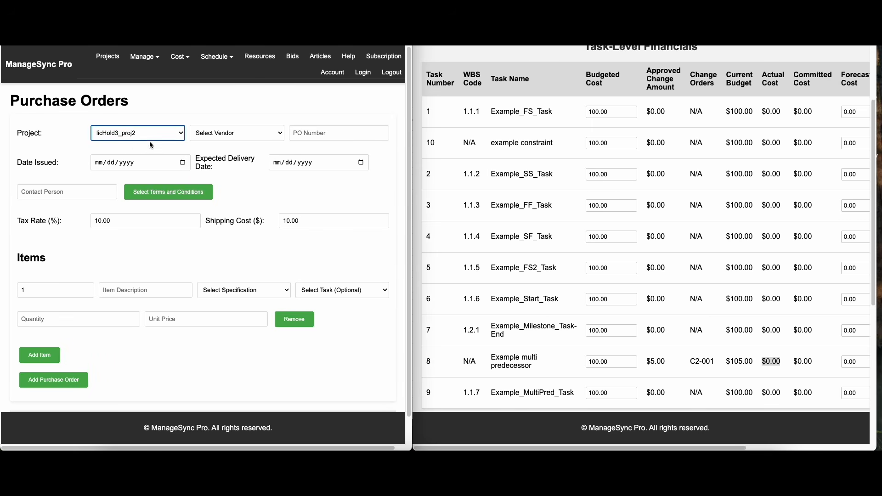
pyautogui.click(148, 63)
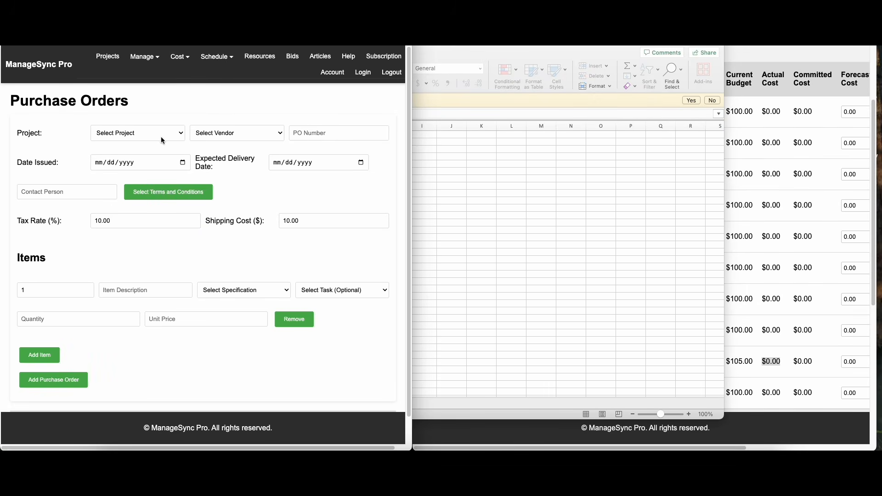
# Set the purchase order's project to licHold3_proj2, its vendor to licHold3_vend1 and its PO number to P2-001.
pyautogui.click(161, 138)
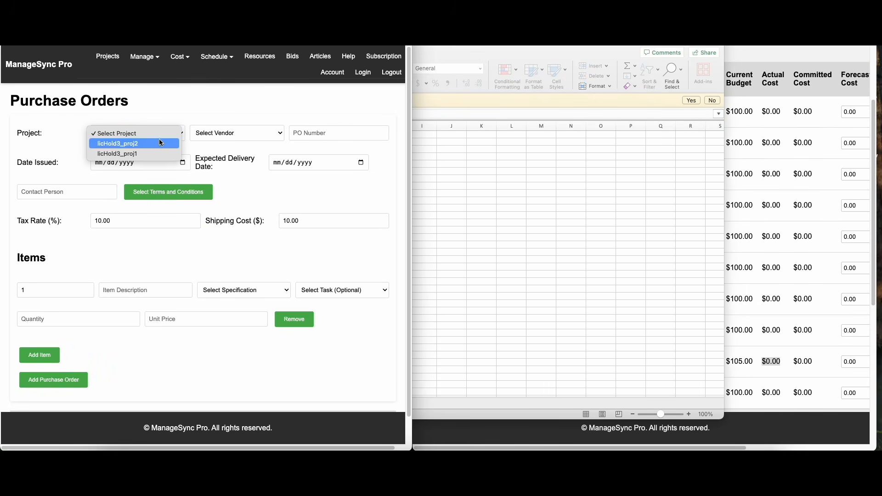
pyautogui.click(156, 144)
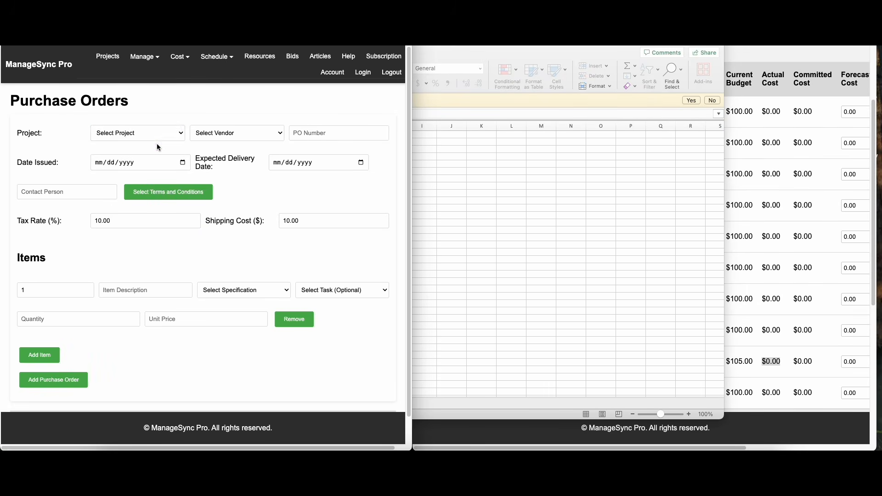
pyautogui.click(253, 134)
pyautogui.click(218, 144)
pyautogui.click(338, 133)
pyautogui.write('P2-00')
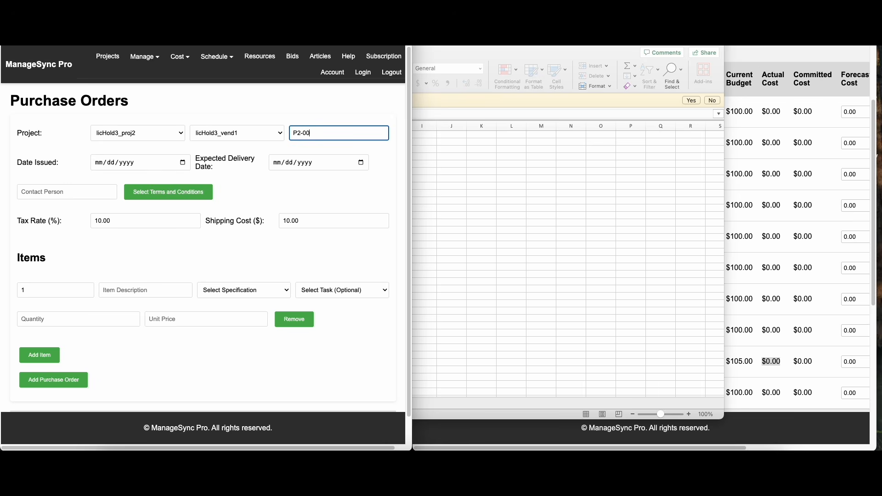
# Set the purchase order's issue date to 06/05/2025 and its expected delivery date to 06/25/2025.
pyautogui.click(182, 162)
pyautogui.click(153, 211)
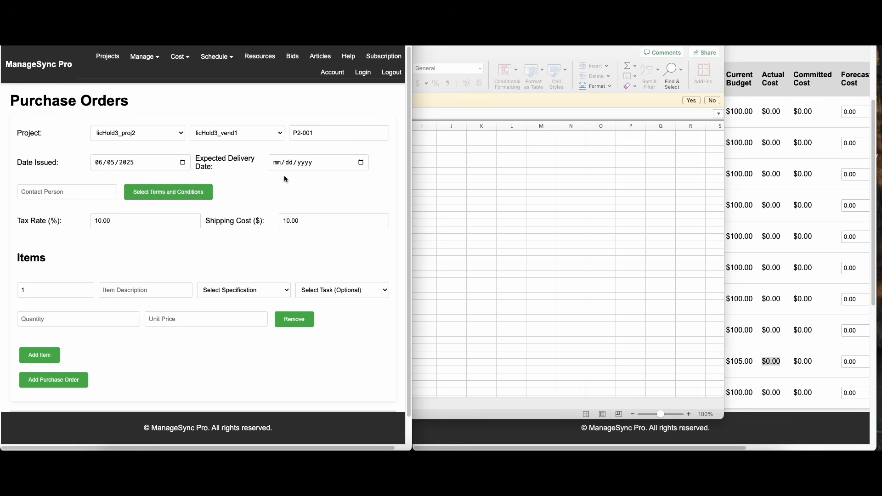
pyautogui.click(361, 163)
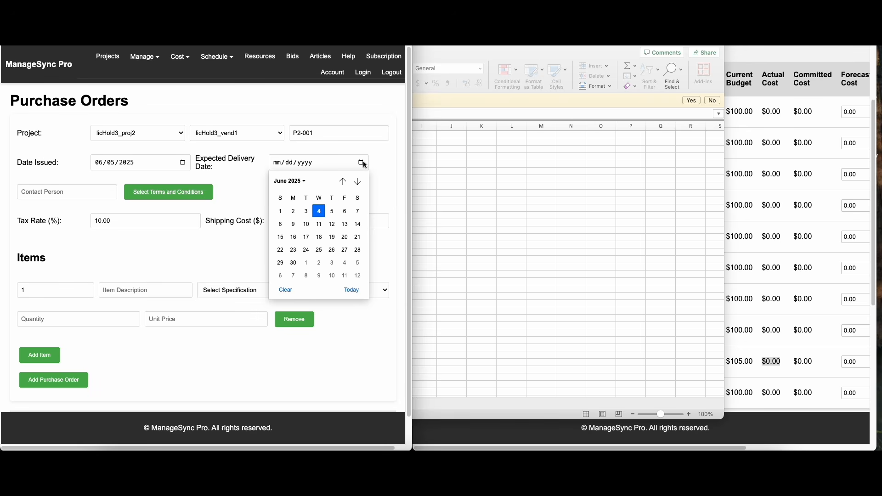
pyautogui.click(319, 250)
# Fill in the contact person's name on the purchase order.
pyautogui.click(73, 192)
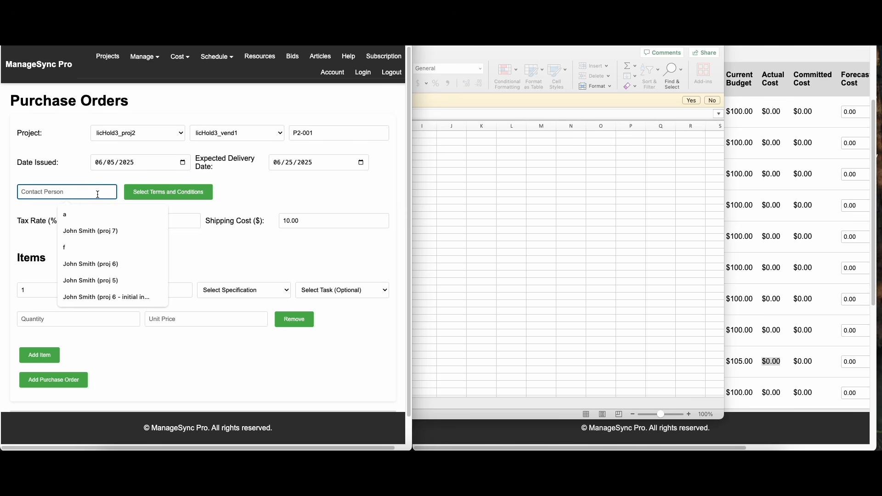
pyautogui.write('J')
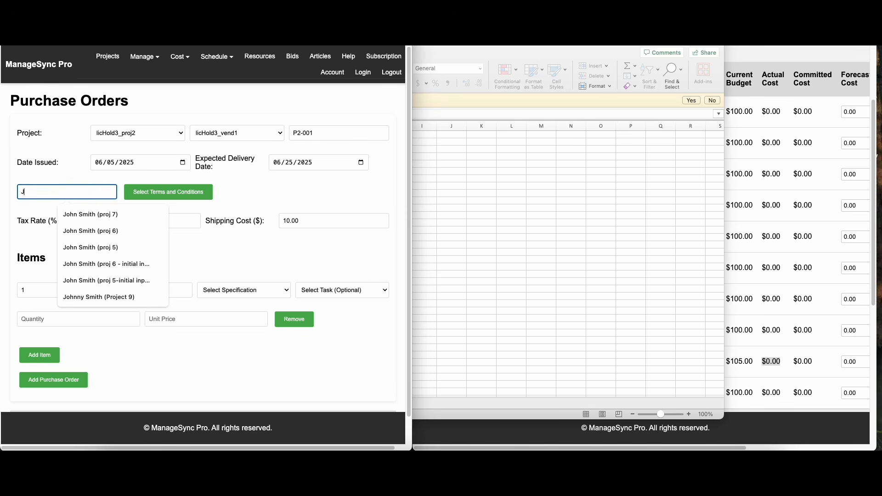
pyautogui.write('oan Smith')
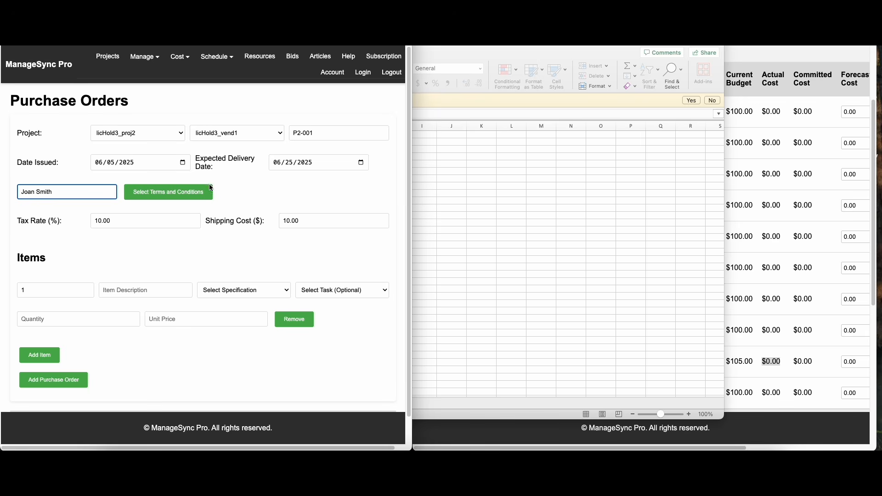
pyautogui.click(267, 202)
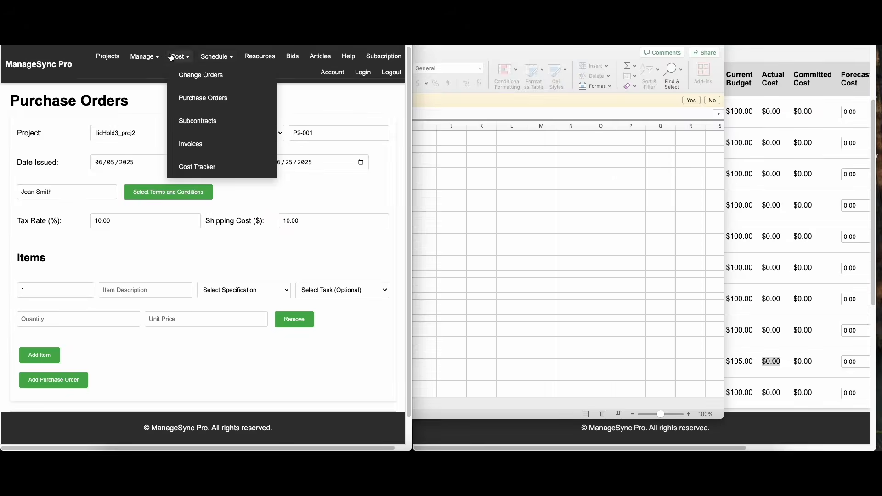
# Add a terms and conditions entry titled "Payment Terms 30 days" with the content "Here are my standard T&Cs for net payment in 30 days".
pyautogui.moveTo(144, 56)
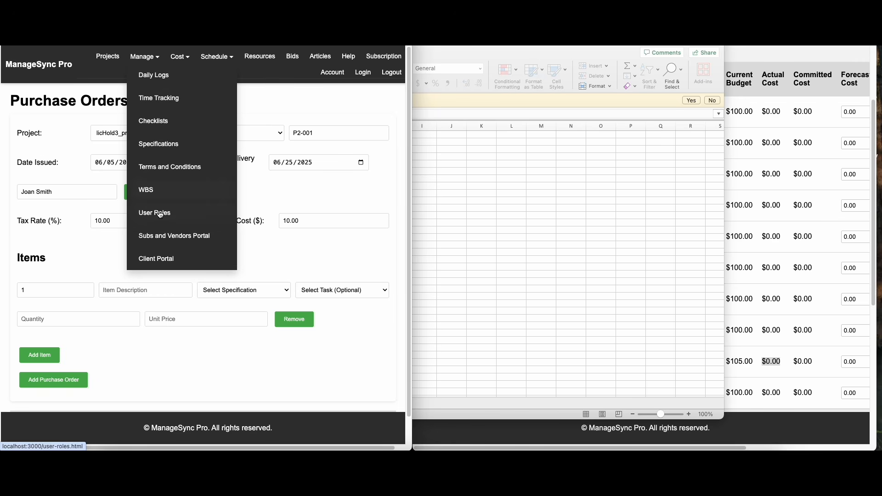
pyautogui.click(175, 167)
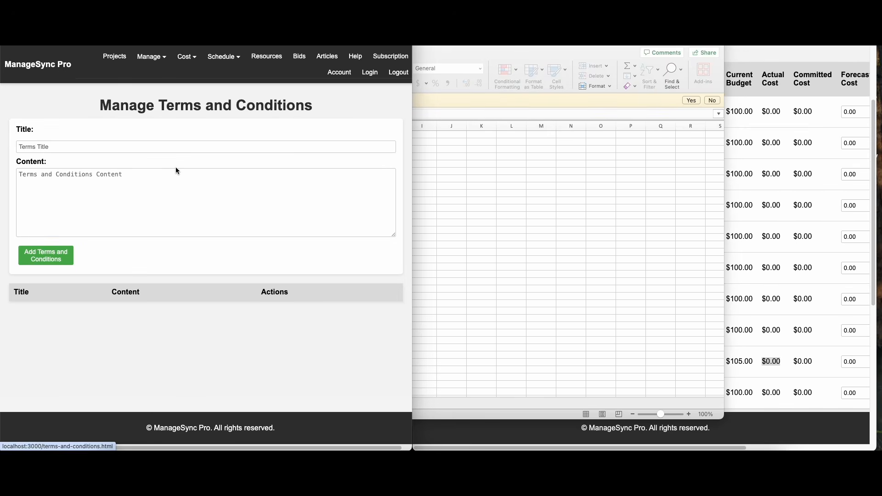
pyautogui.click(45, 146)
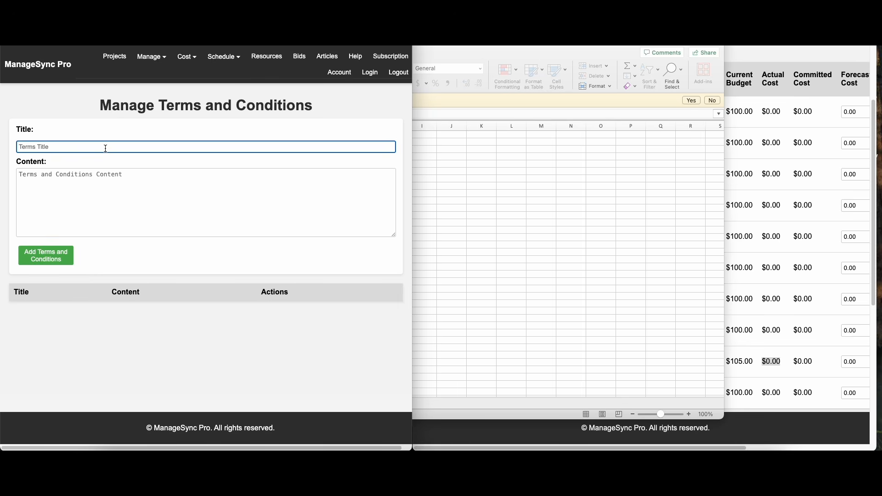
pyautogui.write('Paymtn')
pyautogui.write('nt ')
pyautogui.write('Terms 30 days')
pyautogui.press('Tab')
pyautogui.write('Here are my standard T&Cs for net payment in 30 days')
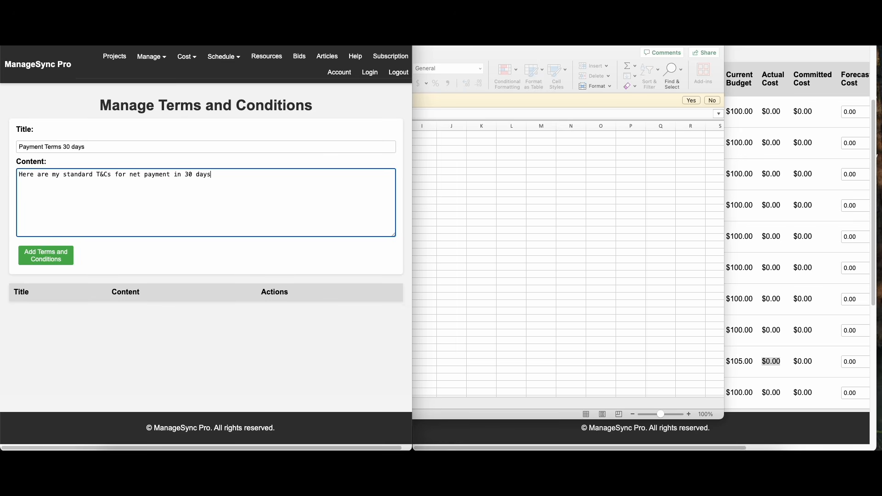
pyautogui.click(57, 251)
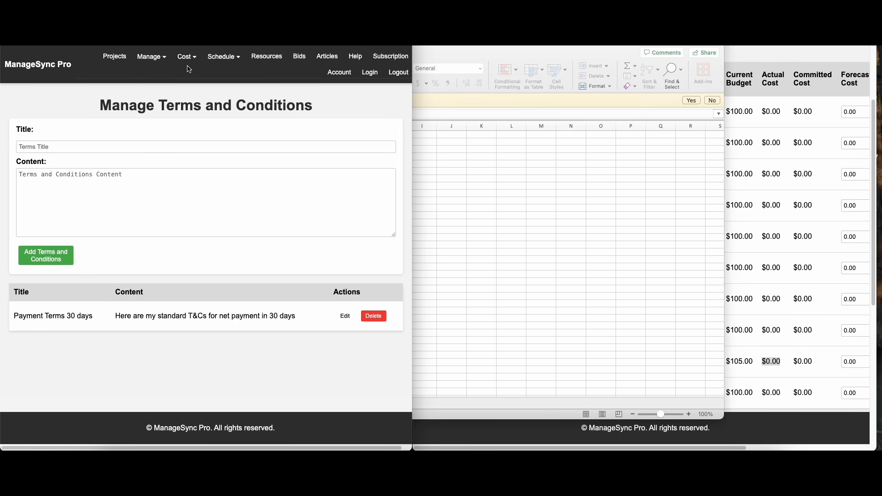
# Start a specification named "Lumber - Oak 2 x 4" with the description "Here is a description of what I'd like the lumber to be like.".
pyautogui.click(159, 59)
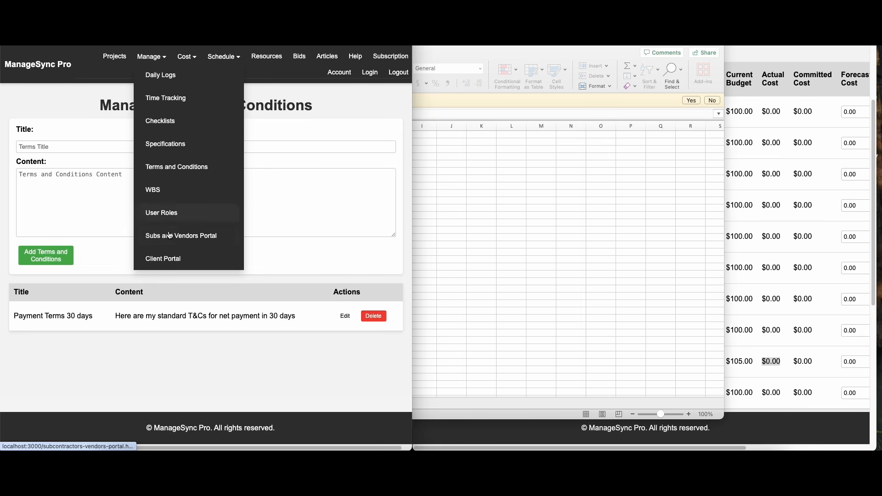
pyautogui.click(171, 145)
pyautogui.click(99, 145)
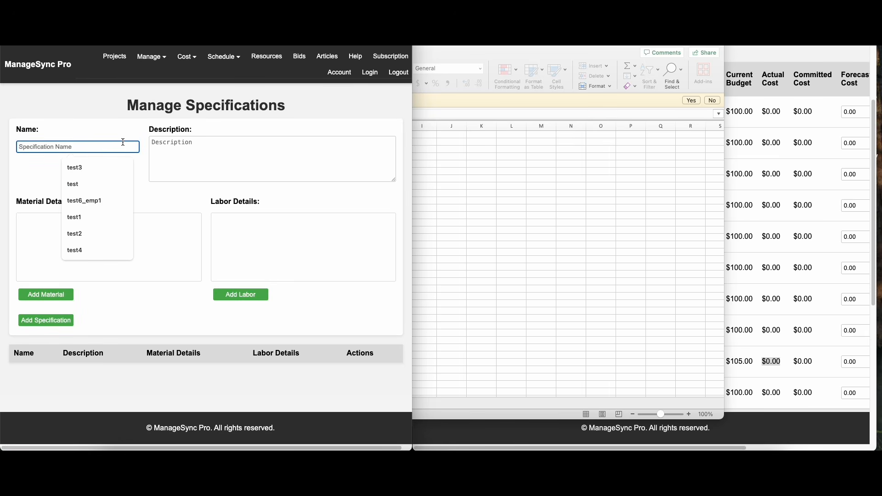
pyautogui.write('Lumber')
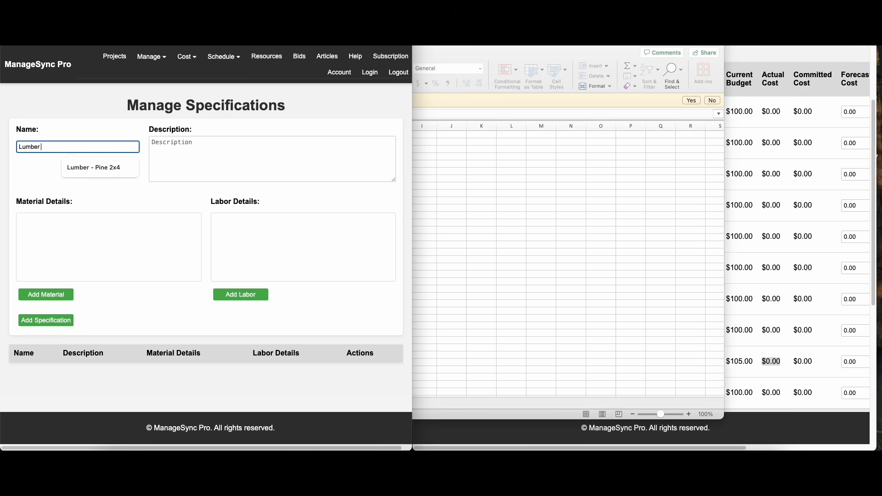
pyautogui.write('Oak 2 x 4')
pyautogui.press('Tab')
pyautogui.write("Here is a description of what I'd i")
pyautogui.press('BackSpace')
pyautogui.write('li')
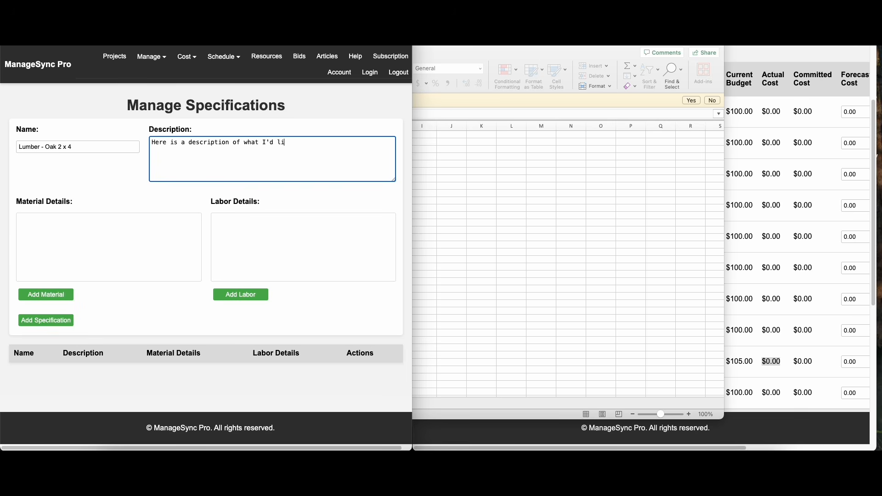
pyautogui.write('ke the lumber to be like.')
pyautogui.click(102, 233)
# Add a material row and a labor row to the specification, entering material Lumber 2x4 with specification M20.
pyautogui.click(44, 296)
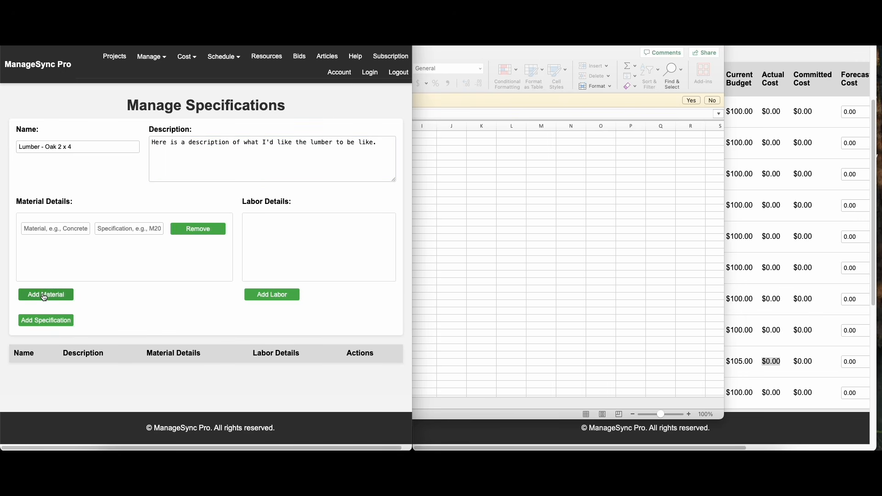
pyautogui.click(291, 301)
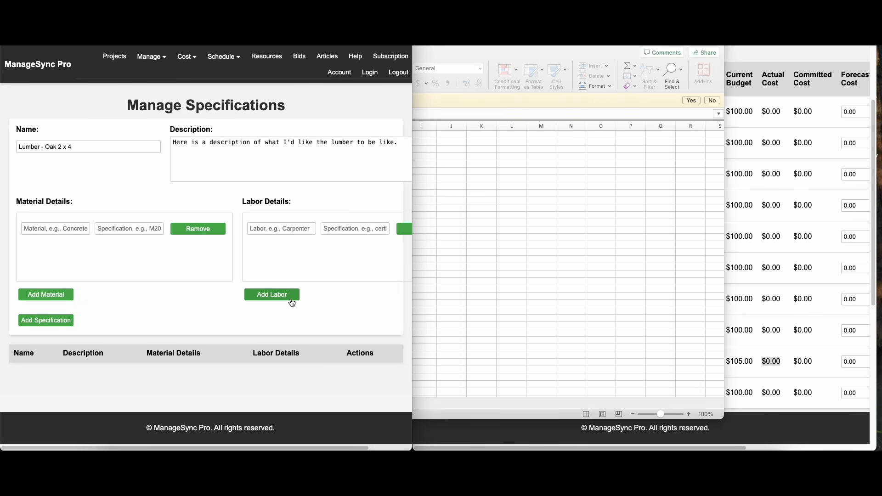
pyautogui.click(54, 228)
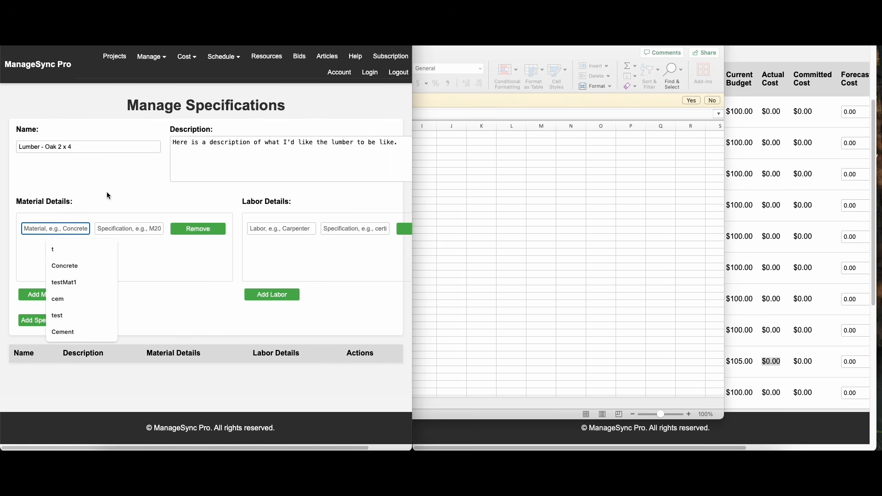
pyautogui.write('Lumber')
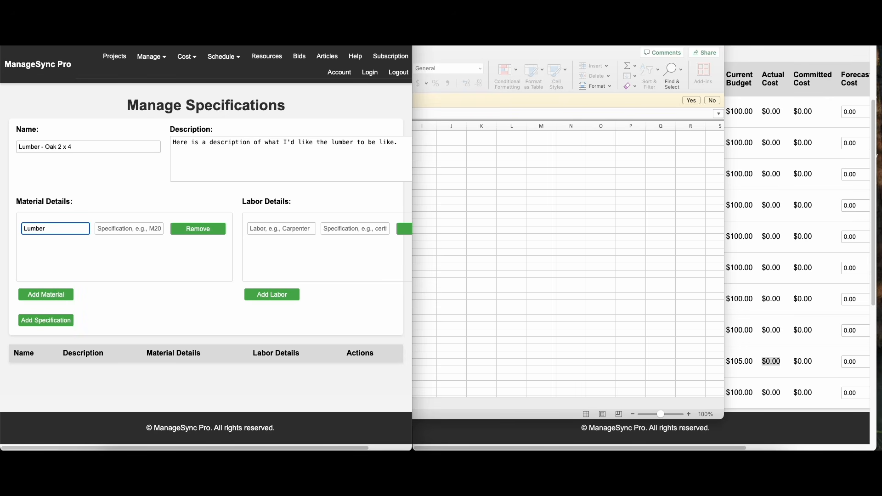
pyautogui.write(' 2x4')
pyautogui.press('Tab')
pyautogui.write('M20')
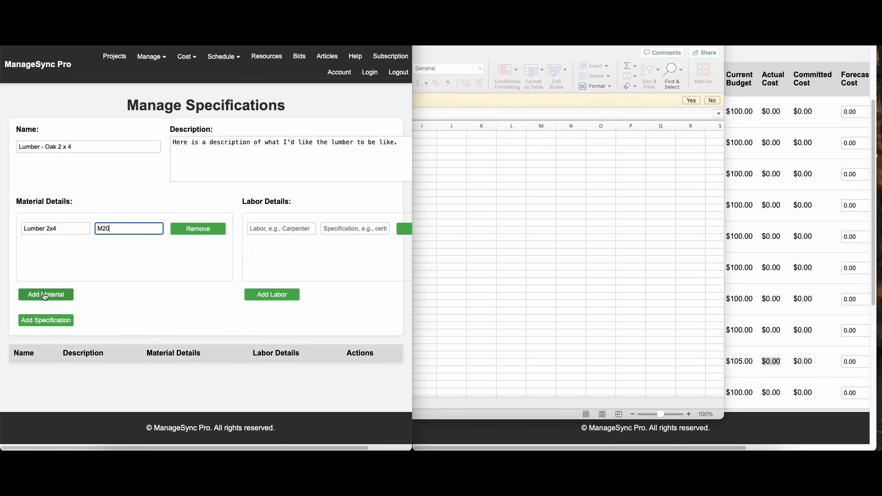
# Add a second material row and extend the first material's name to "Lumber 2x4-6'".
pyautogui.click(64, 293)
pyautogui.click(41, 254)
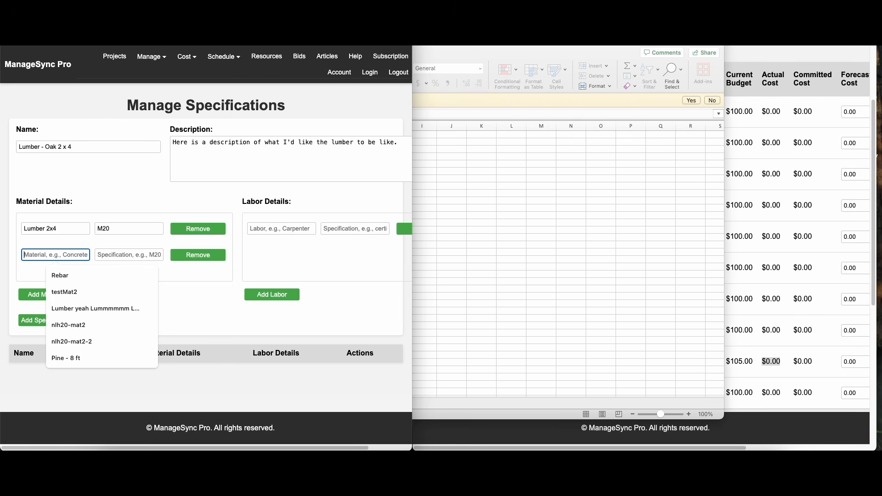
pyautogui.write('Lumber')
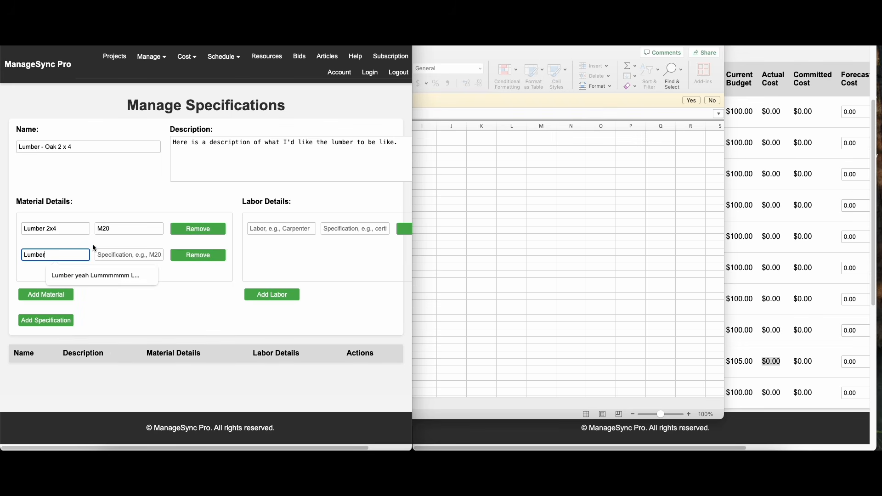
pyautogui.click(81, 228)
pyautogui.write('-')
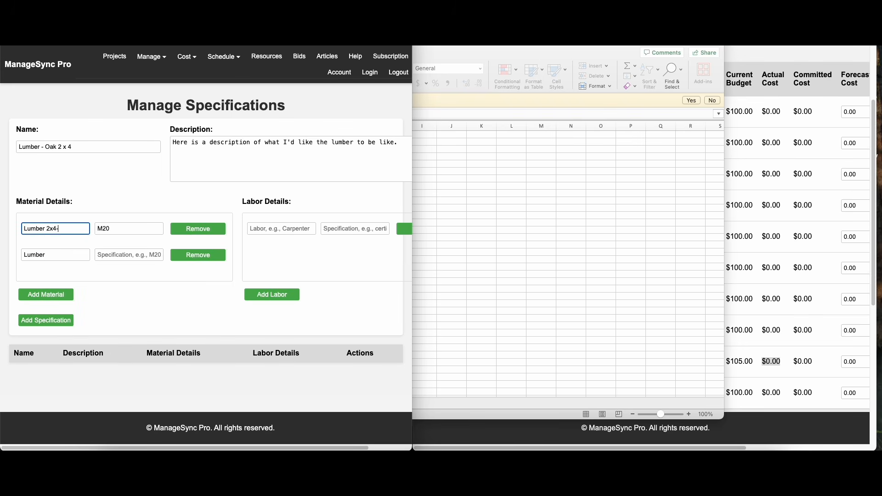
pyautogui.write("6'")
# Copy the first material's name into the second row, change it to "Lumber 2x4-12'" and set its specification to M24.
pyautogui.press('super+a')
pyautogui.press('super+c')
pyautogui.click(56, 254)
pyautogui.press('super+v')
pyautogui.moveTo(86, 256); pyautogui.dragTo(9, 254)
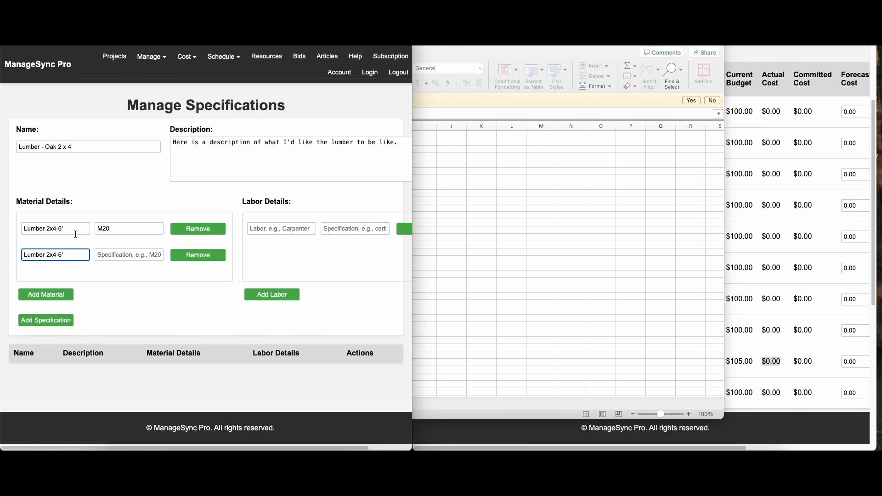
pyautogui.press('BackSpace')
pyautogui.write('12')
pyautogui.click(123, 253)
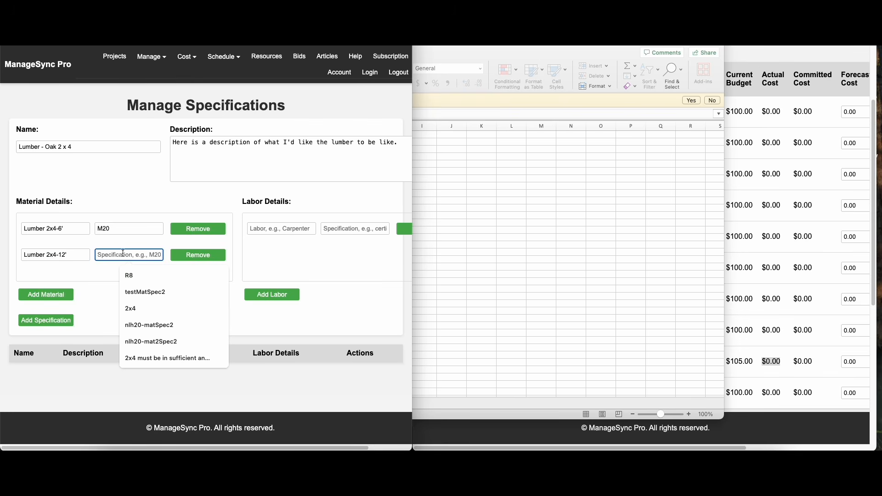
pyautogui.write('M24')
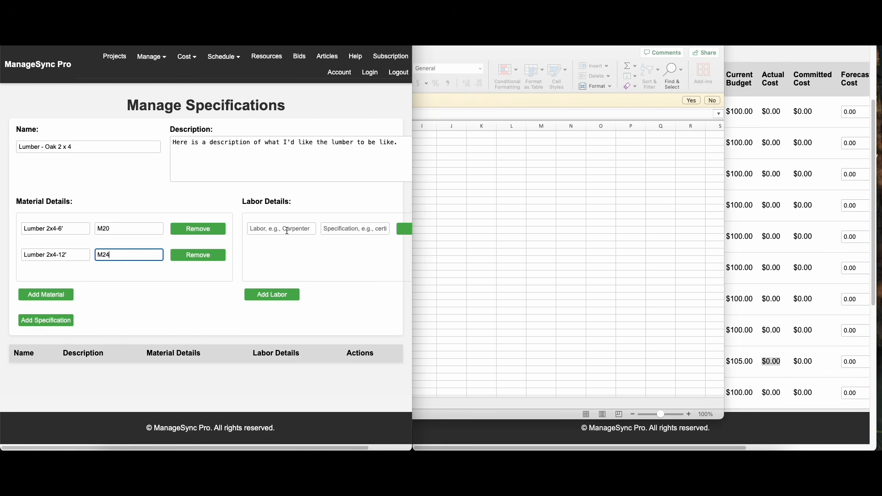
# Enter Carpenter with specification "state certified" as the labor detail and add the completed lumber specification to the list.
pyautogui.click(287, 230)
pyautogui.click(291, 248)
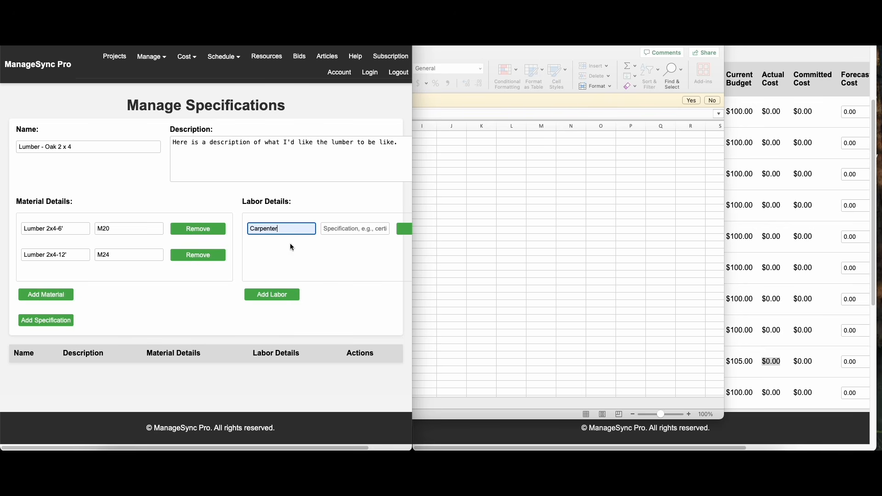
pyautogui.click(343, 230)
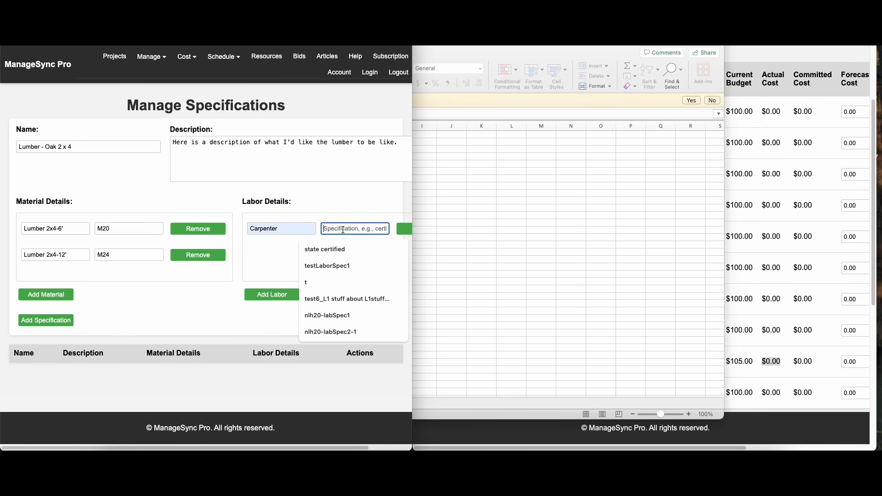
pyautogui.click(335, 248)
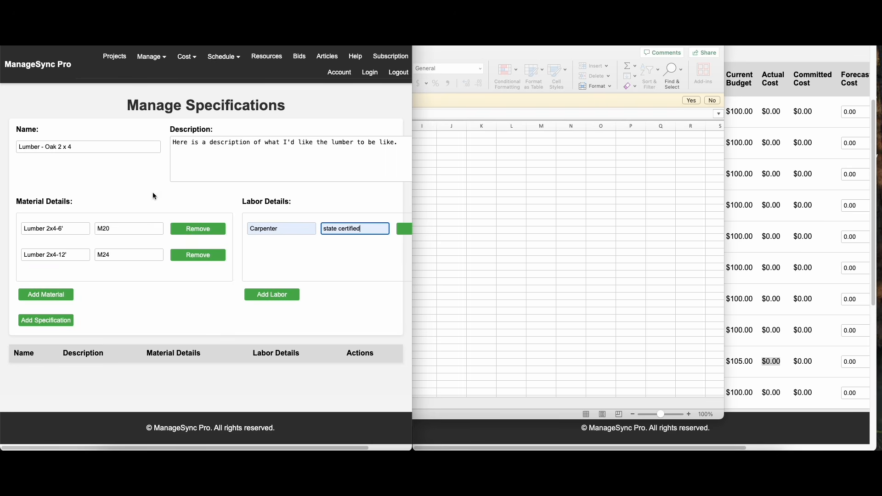
pyautogui.click(57, 325)
pyautogui.scroll(-1, 192, 265)
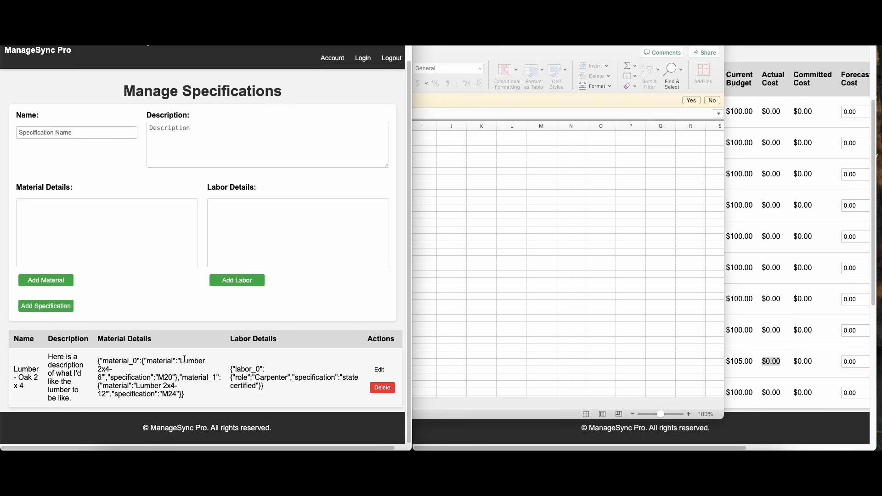
pyautogui.scroll(1, 294, 161)
pyautogui.scroll(-1, 237, 251)
pyautogui.scroll(1, 235, 251)
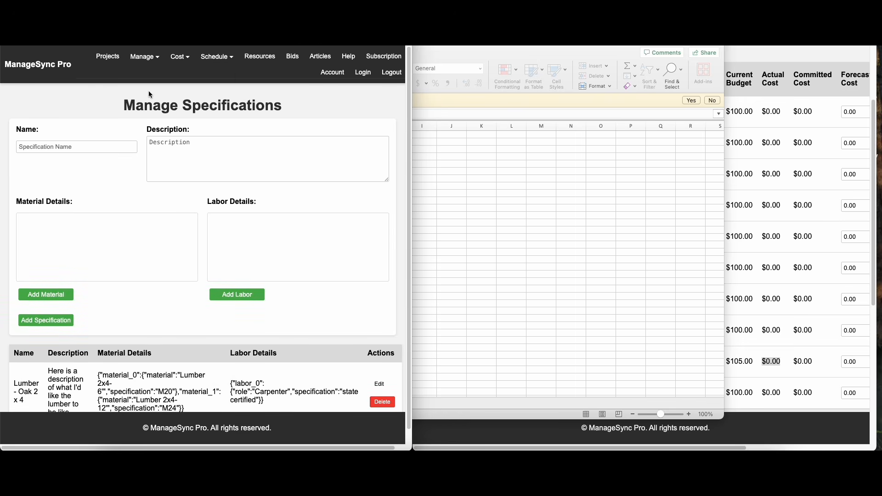
# Start a purchase order for project licHold3_proj2 with vendor licHold3_vend1 and enter its PO number.
pyautogui.moveTo(179, 56)
pyautogui.click(186, 98)
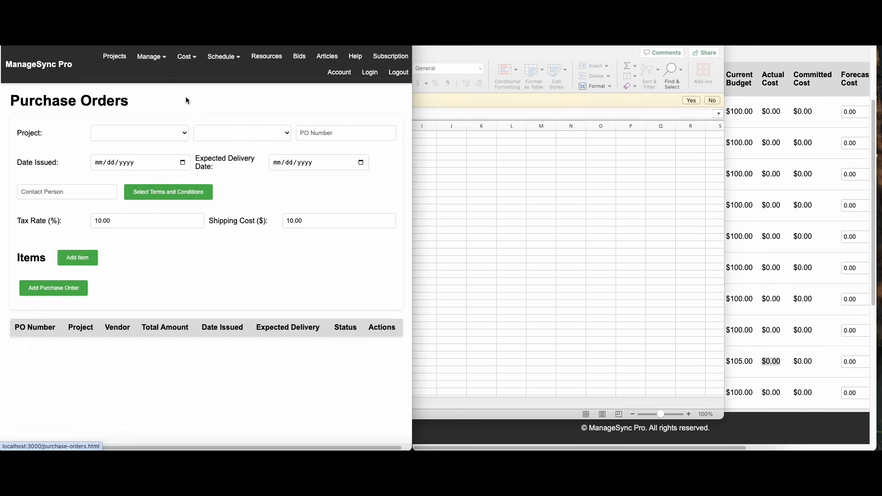
pyautogui.click(153, 132)
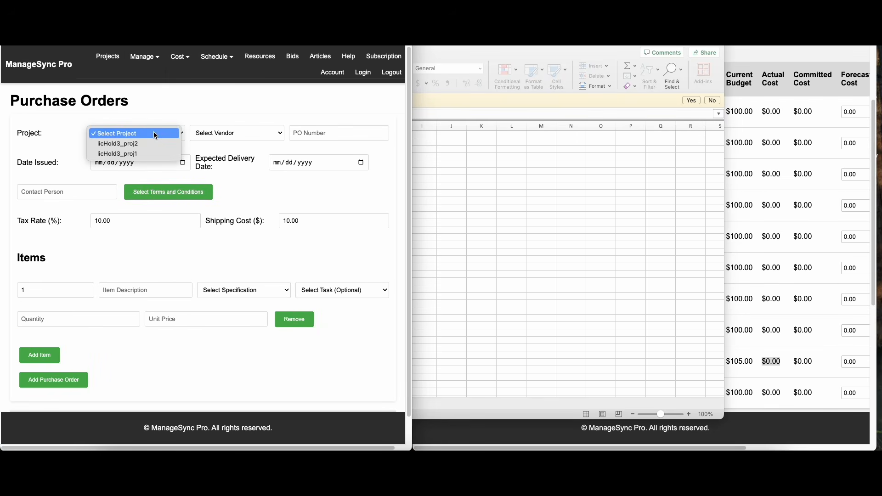
pyautogui.click(151, 144)
pyautogui.click(266, 135)
pyautogui.click(257, 144)
pyautogui.click(331, 133)
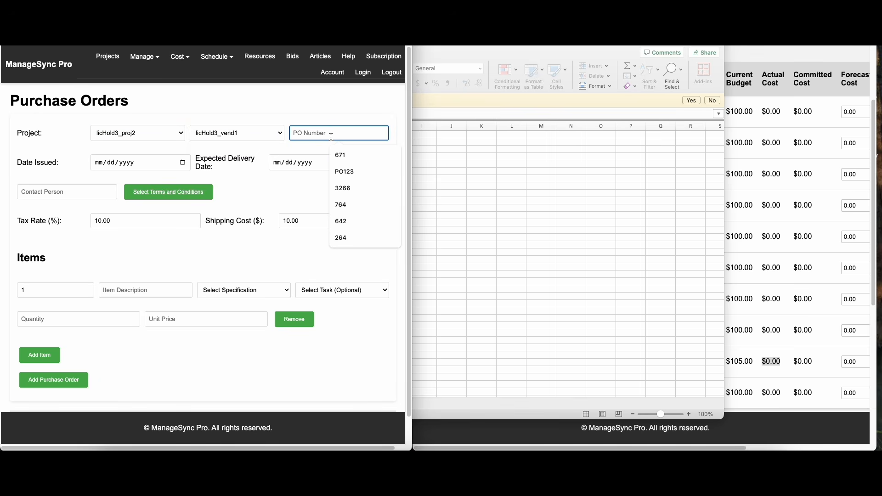
pyautogui.write('P2-001')
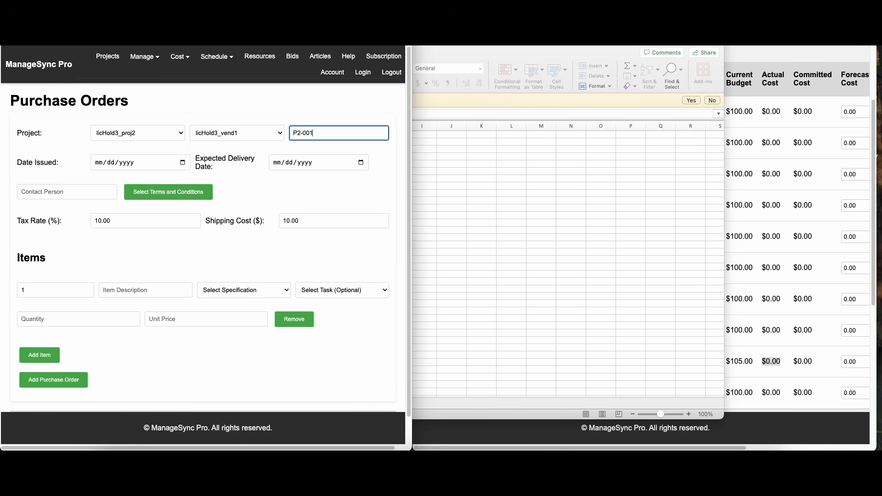
# Set the purchase order's issue date to 06/04/2025 and its expected delivery date to 06/10/2025.
pyautogui.click(182, 163)
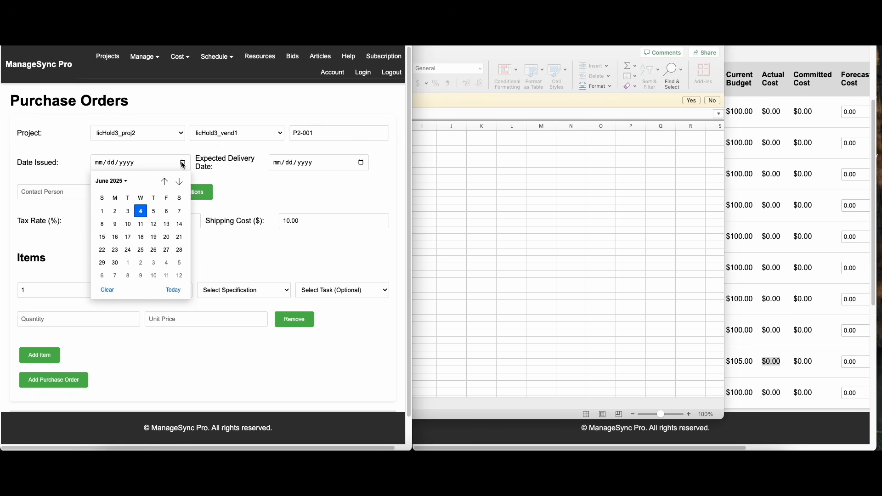
pyautogui.click(144, 210)
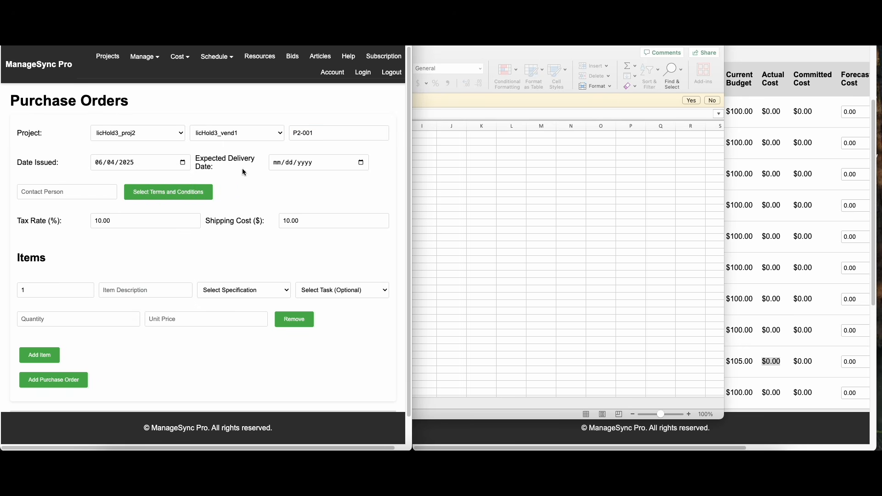
pyautogui.click(359, 162)
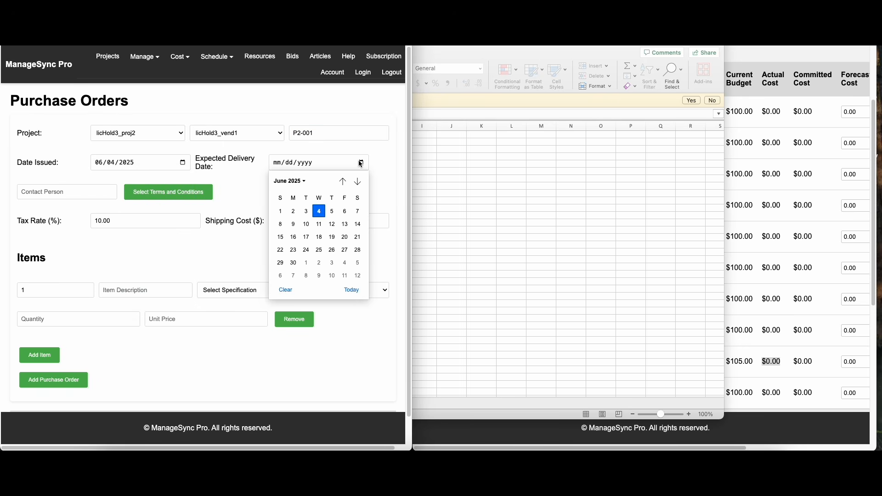
pyautogui.click(306, 224)
# Enter the contact person's name and include the "Payment Terms 30 days" condition in the purchase order.
pyautogui.click(83, 191)
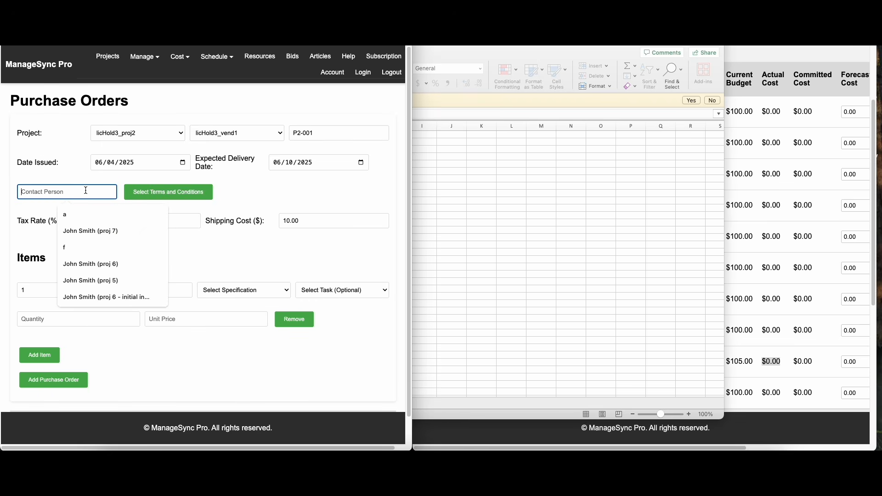
pyautogui.write('J')
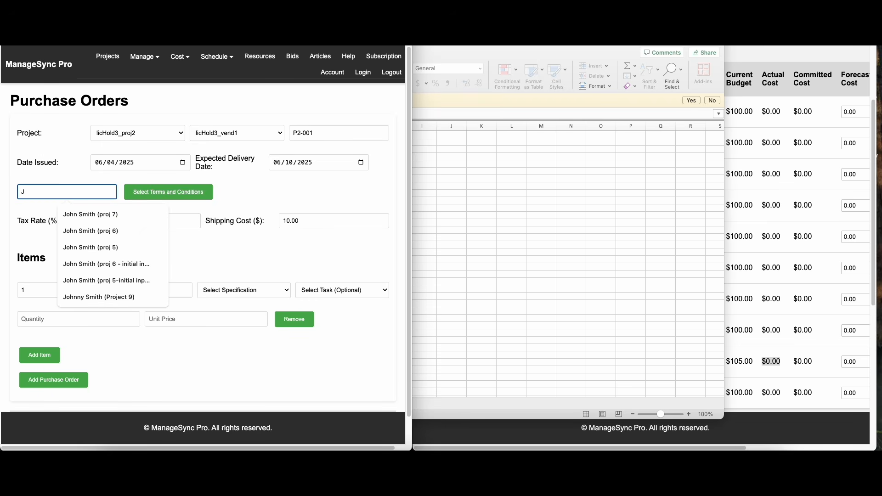
pyautogui.write('oan Smith')
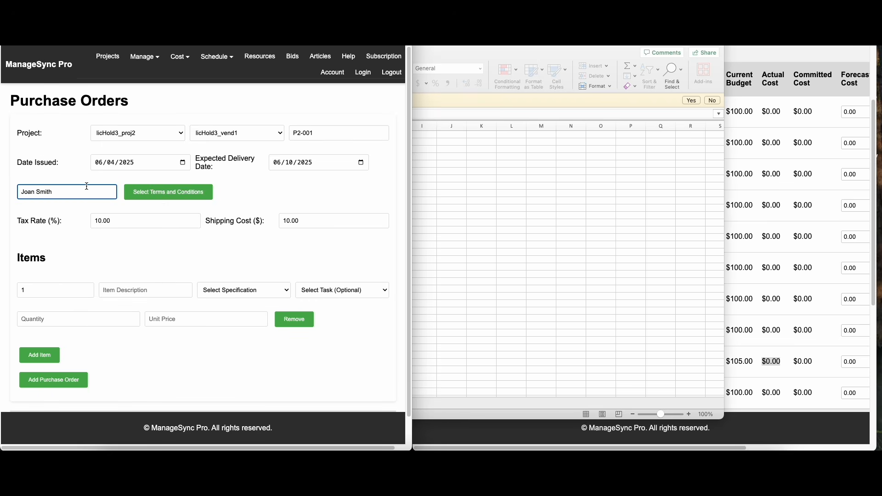
pyautogui.click(136, 192)
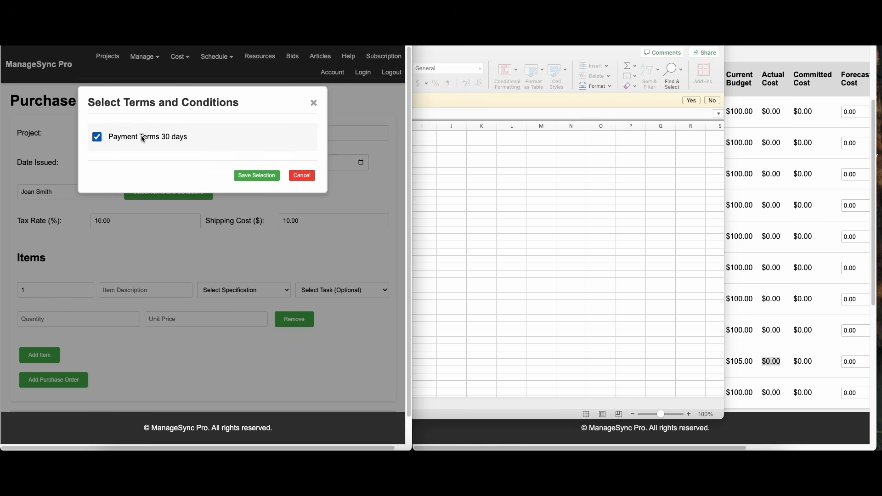
pyautogui.click(256, 177)
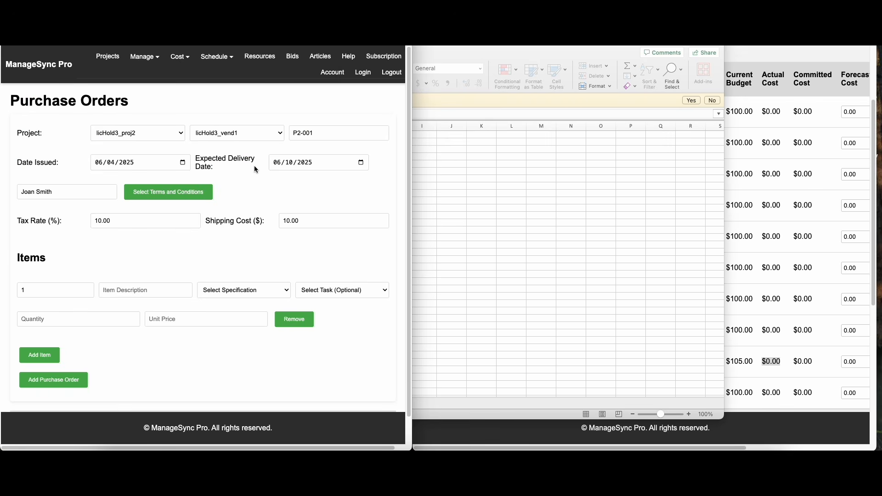
# Set the purchase order's tax rate to 2% and its shipping cost to $2.
pyautogui.click(134, 220)
pyautogui.press('super+a')
pyautogui.write('2')
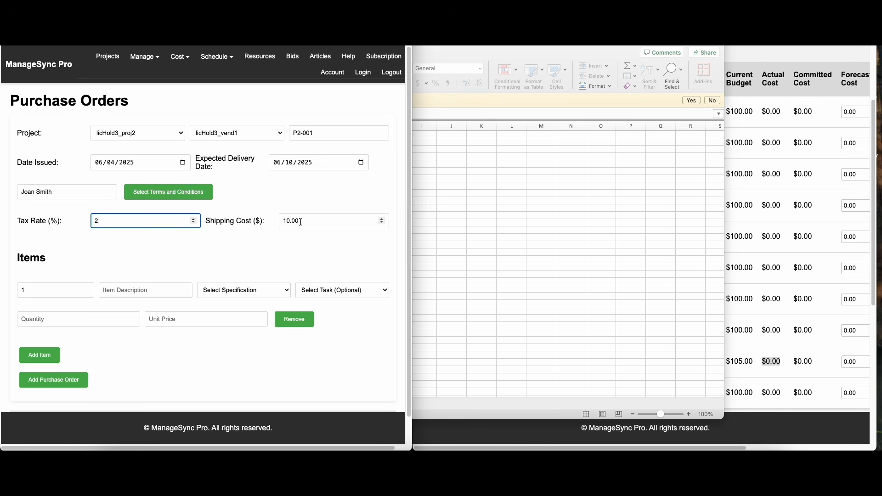
pyautogui.press('Tab')
pyautogui.write('2')
pyautogui.click(216, 247)
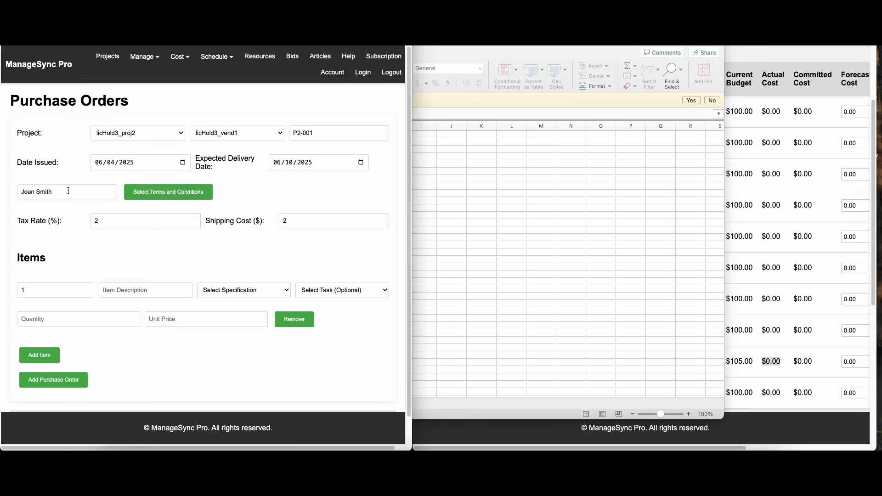
# Describe the first item as "Lumber - 2x4, 6' lengths" and assign it the "Lumber - Oak 2 x 4" specification.
pyautogui.click(140, 291)
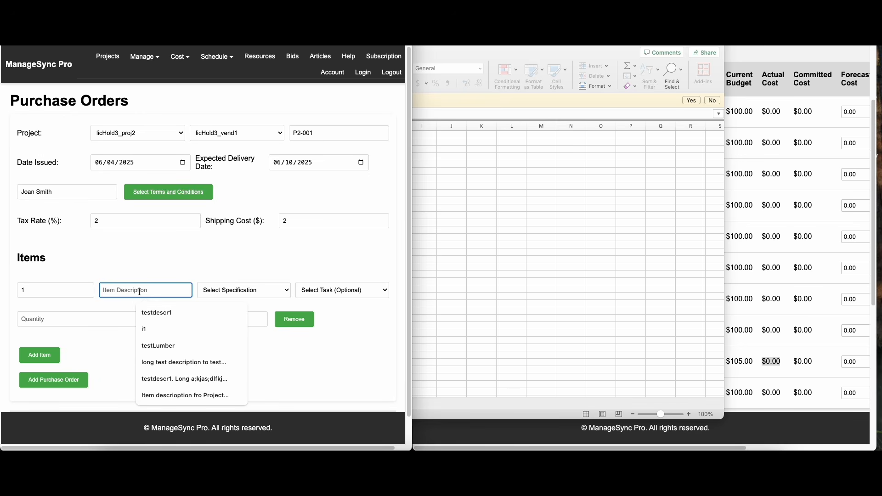
pyautogui.write('Lumber')
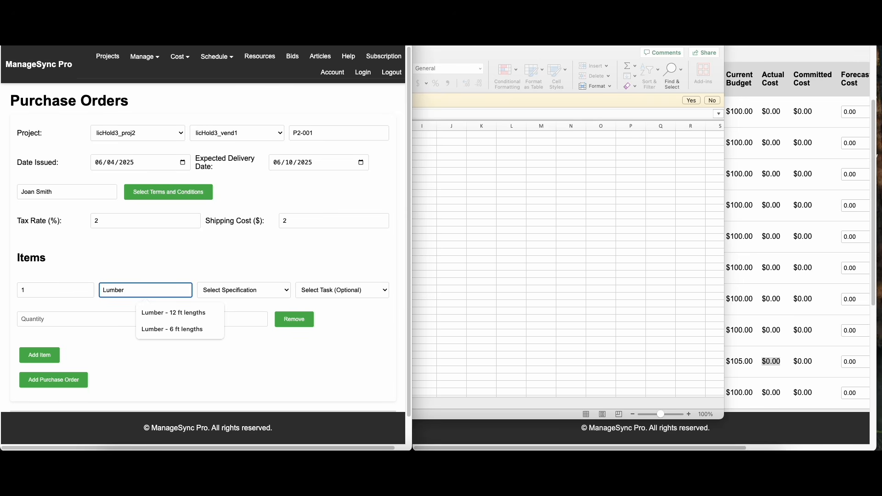
pyautogui.write('- 2x4')
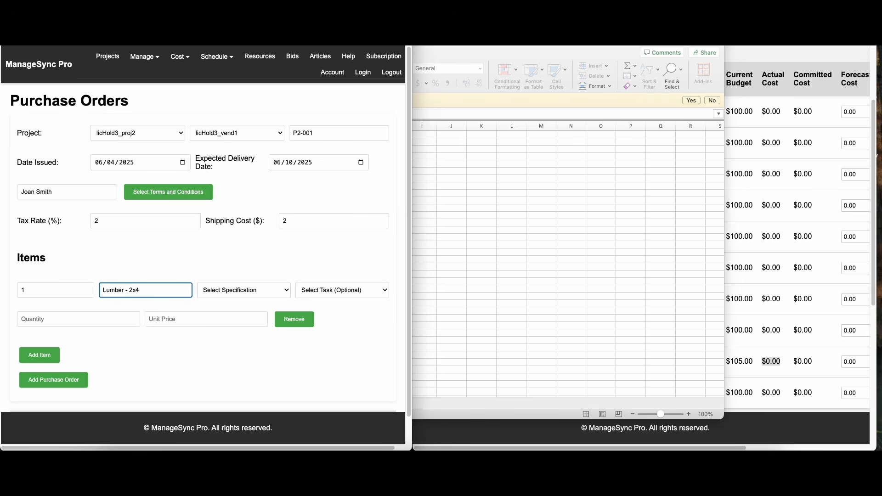
pyautogui.write(", 6' lengths")
pyautogui.click(255, 291)
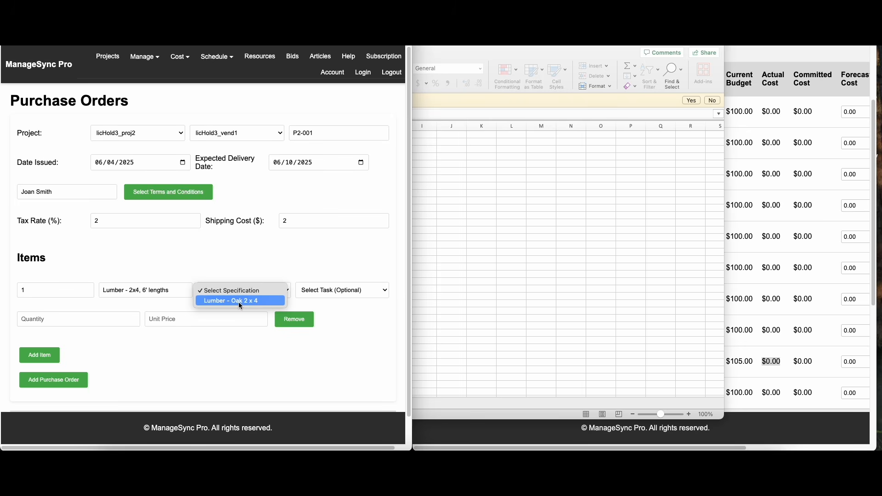
pyautogui.click(239, 301)
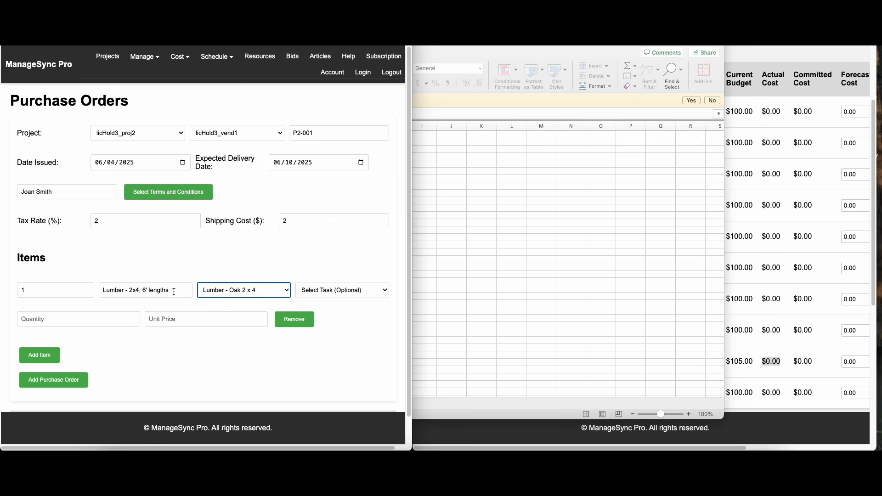
# Link the first item to the task "Example multi predecessor" with quantity 1 and unit price 2.
pyautogui.click(354, 294)
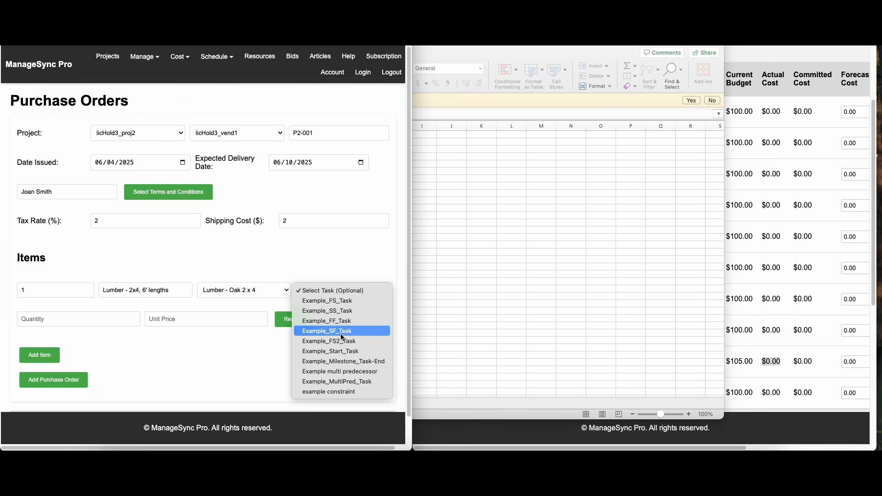
pyautogui.click(353, 373)
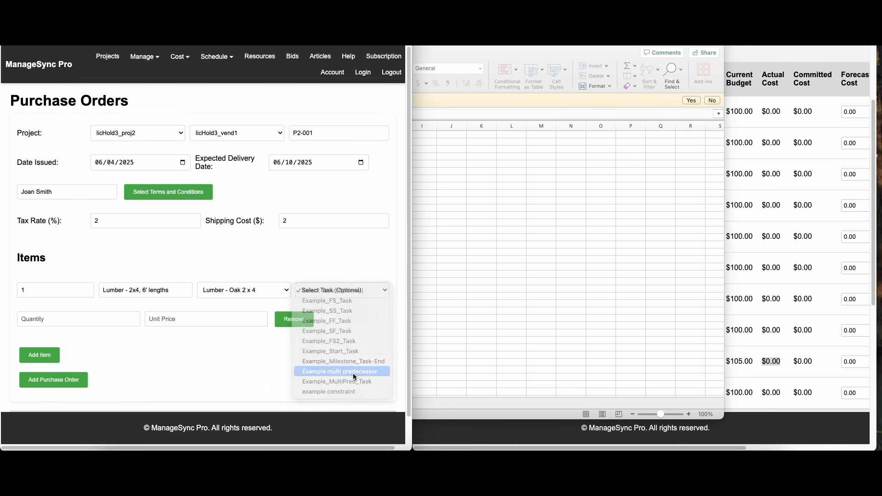
pyautogui.click(77, 321)
pyautogui.write('1')
pyautogui.click(168, 320)
pyautogui.write('2')
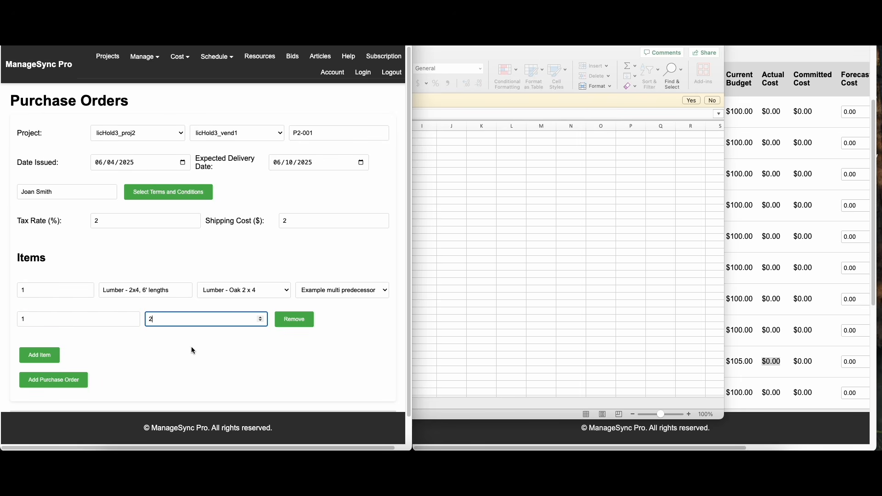
# Add a blank second item line and submit the purchase order.
pyautogui.click(39, 359)
pyautogui.scroll(-3, 229, 301)
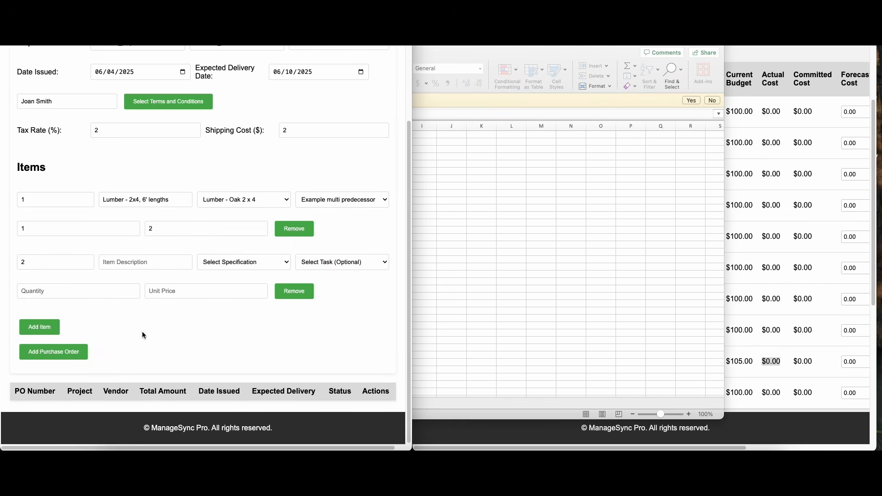
pyautogui.click(56, 352)
pyautogui.scroll(-1, 207, 275)
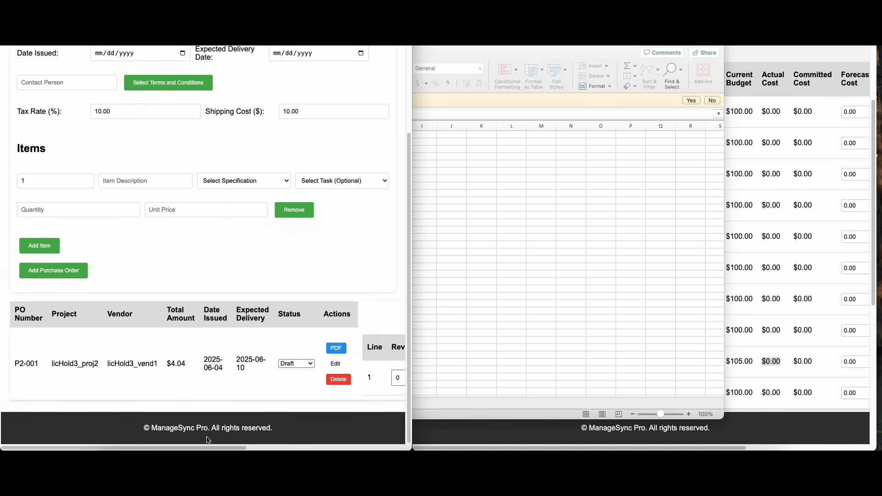
# Examine the saved purchase order's line details and locate its linked task, Example multi predecessor, in the task-level financials.
pyautogui.moveTo(203, 448); pyautogui.dragTo(380, 447)
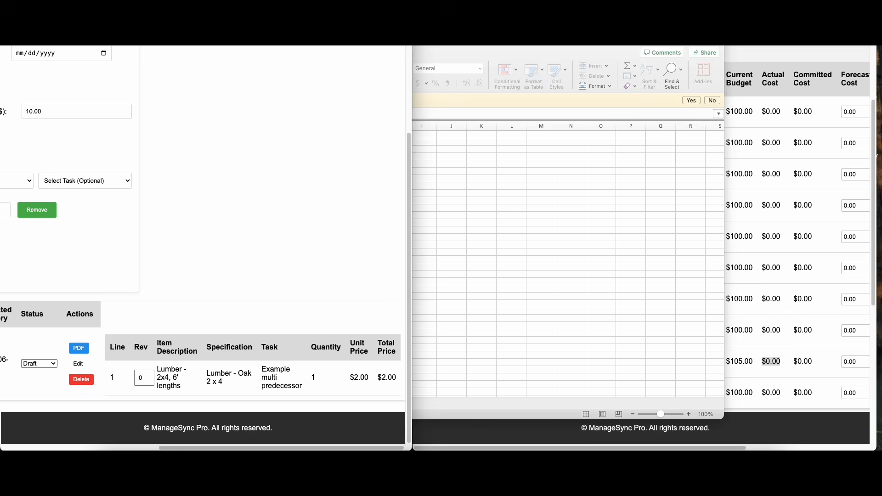
pyautogui.click(771, 35)
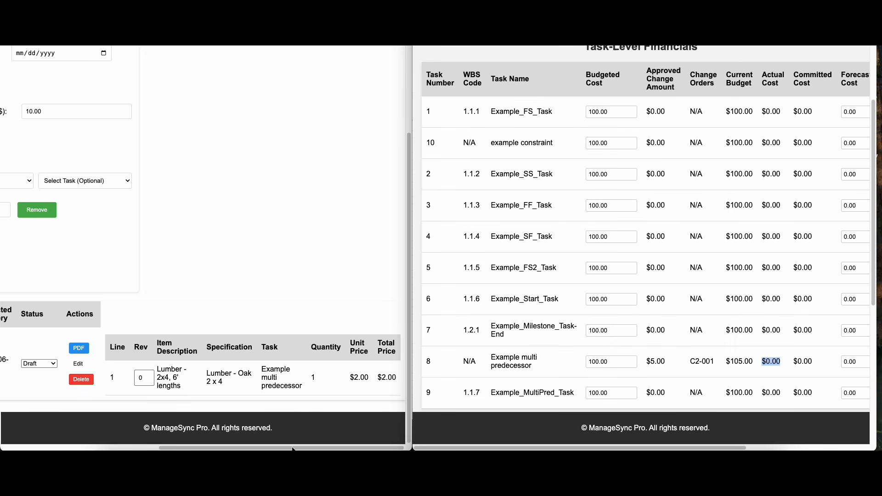
pyautogui.moveTo(292, 449); pyautogui.dragTo(60, 445)
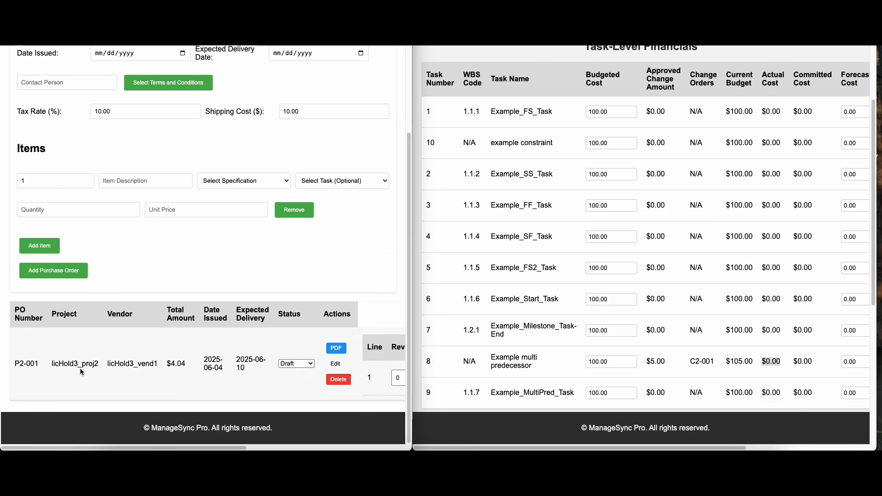
pyautogui.scroll(1, 82, 362)
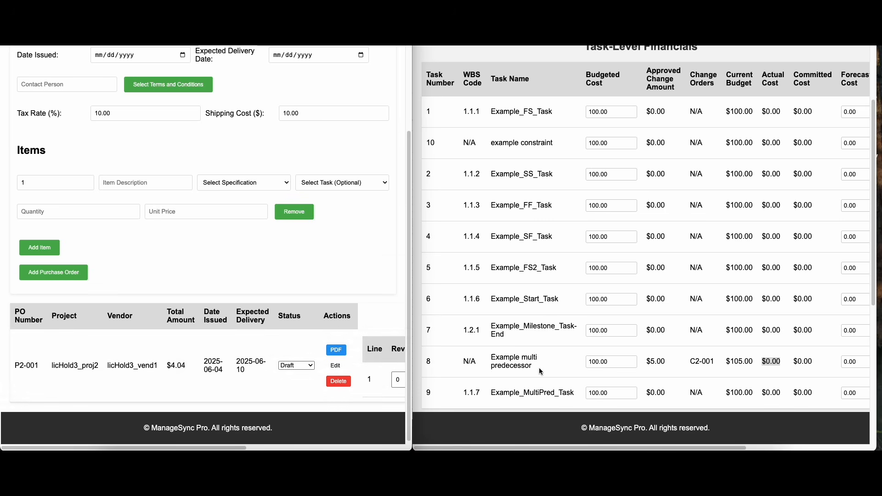
pyautogui.click(496, 360)
pyautogui.moveTo(504, 360); pyautogui.dragTo(529, 366)
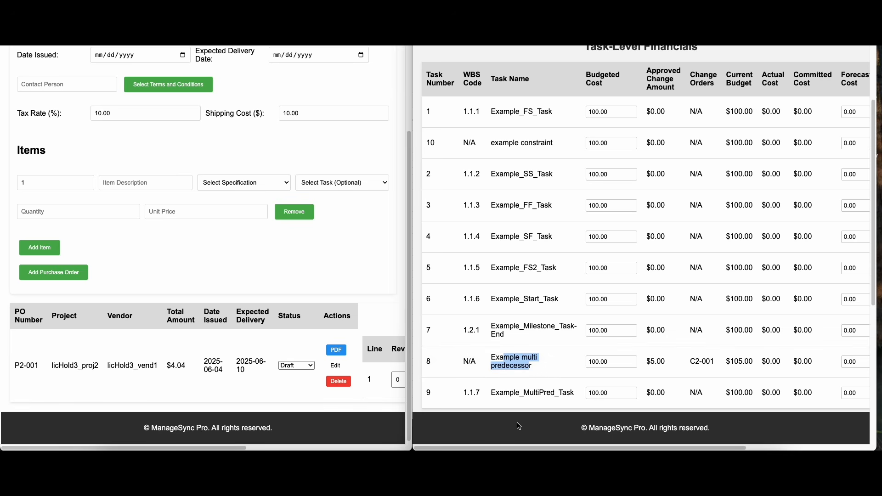
# Set the status of the saved licHold3_proj2 purchase order to Issued.
pyautogui.click(312, 370)
pyautogui.click(312, 370)
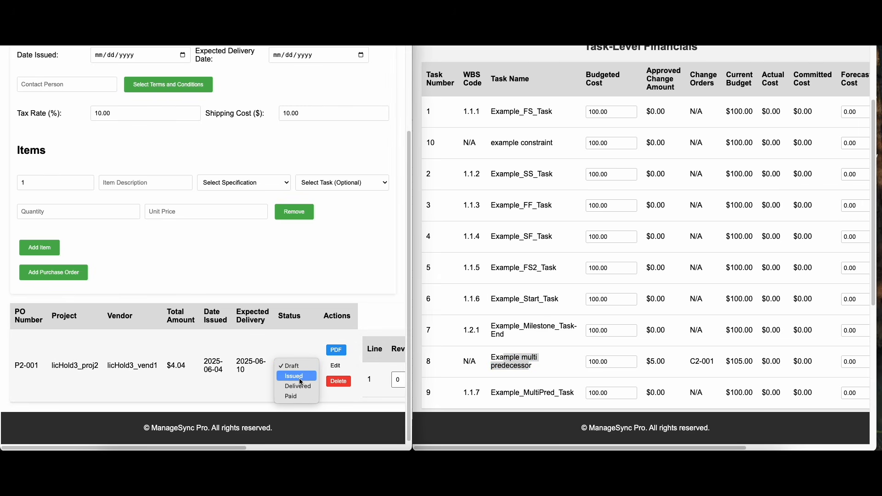
pyautogui.click(301, 382)
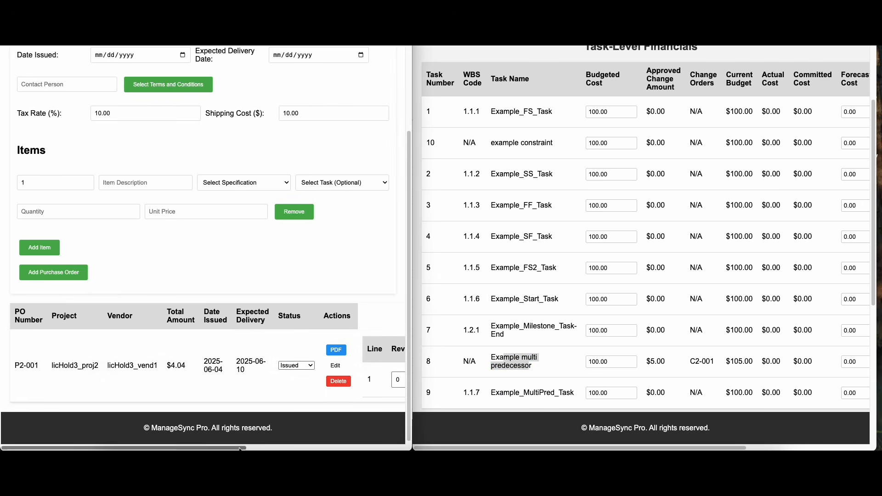
# Refresh the financial overview and check the committed cost of the task Example multi predecessor.
pyautogui.moveTo(233, 448); pyautogui.dragTo(266, 447)
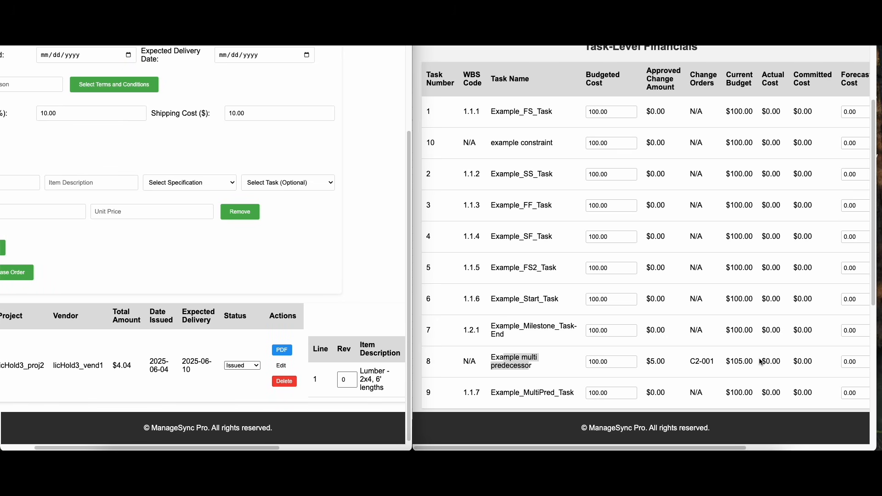
pyautogui.moveTo(823, 363); pyautogui.dragTo(785, 366)
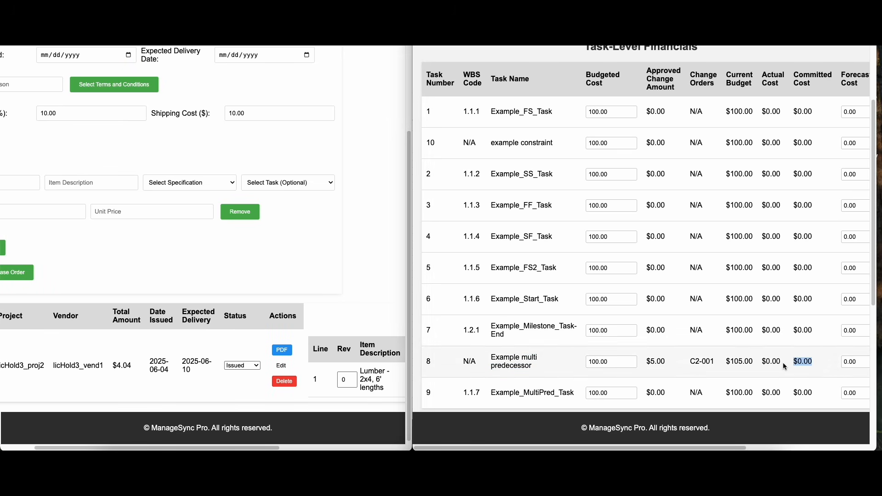
pyautogui.scroll(3, 771, 357)
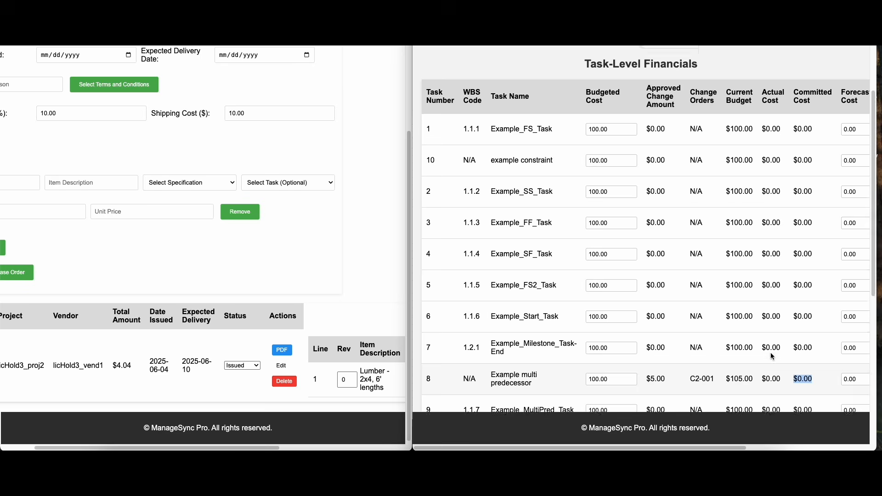
pyautogui.click(459, 37)
pyautogui.scroll(-7, 808, 306)
pyautogui.scroll(4, 817, 321)
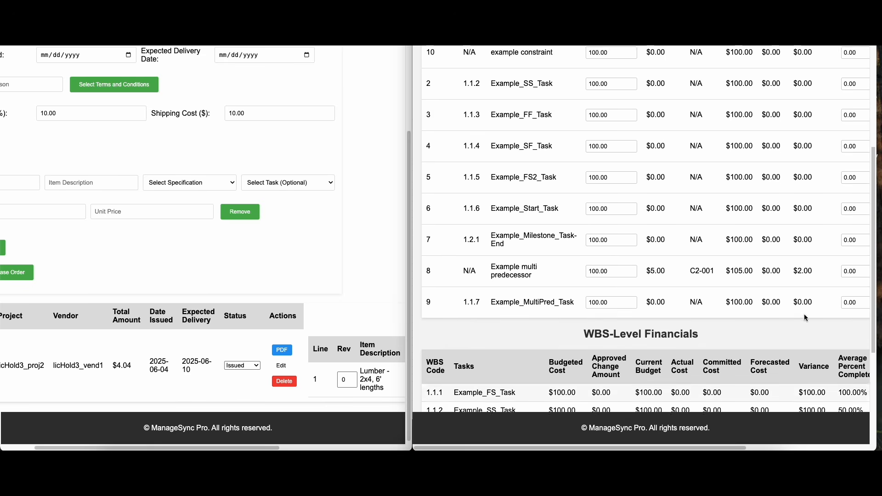
pyautogui.moveTo(815, 329); pyautogui.dragTo(792, 328)
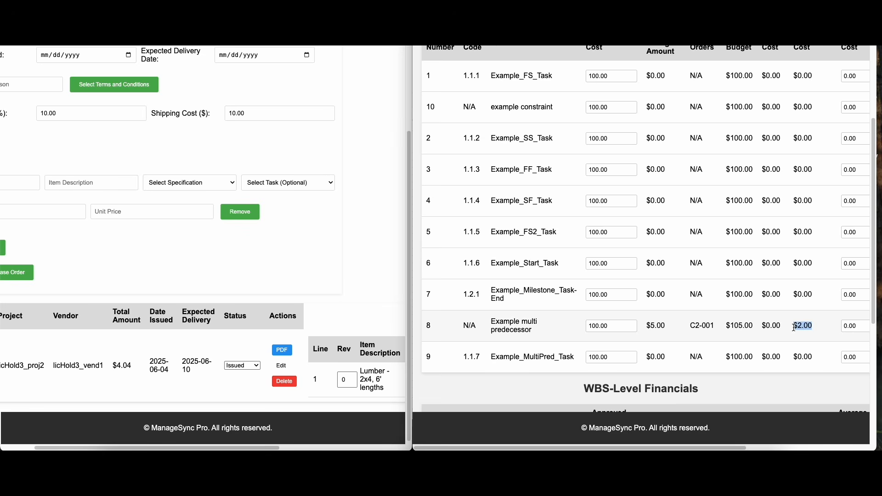
# Compare the purchase order line's unit and total price with the linked task's cost, and review the available order statuses.
pyautogui.moveTo(252, 446); pyautogui.dragTo(387, 447)
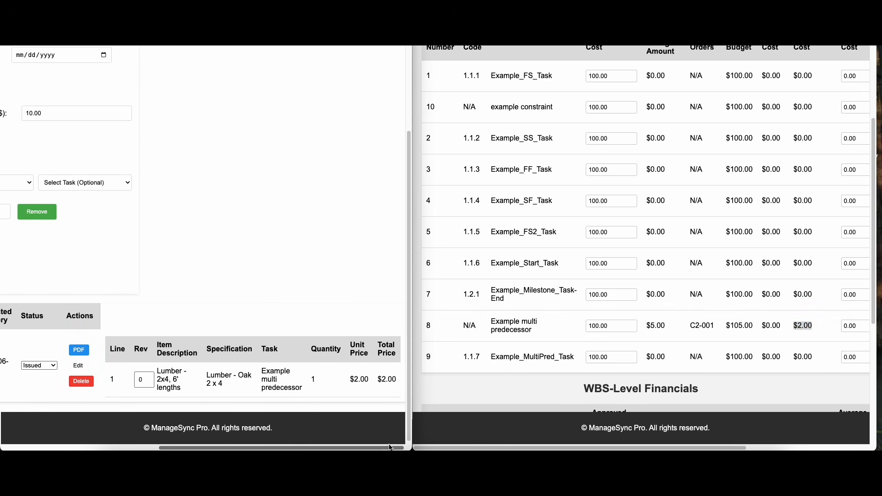
pyautogui.moveTo(367, 380); pyautogui.dragTo(341, 385)
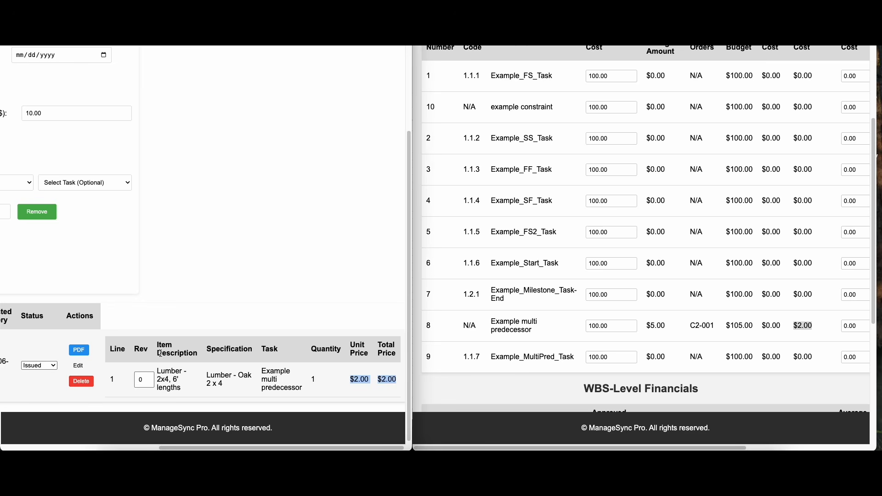
pyautogui.click(298, 363)
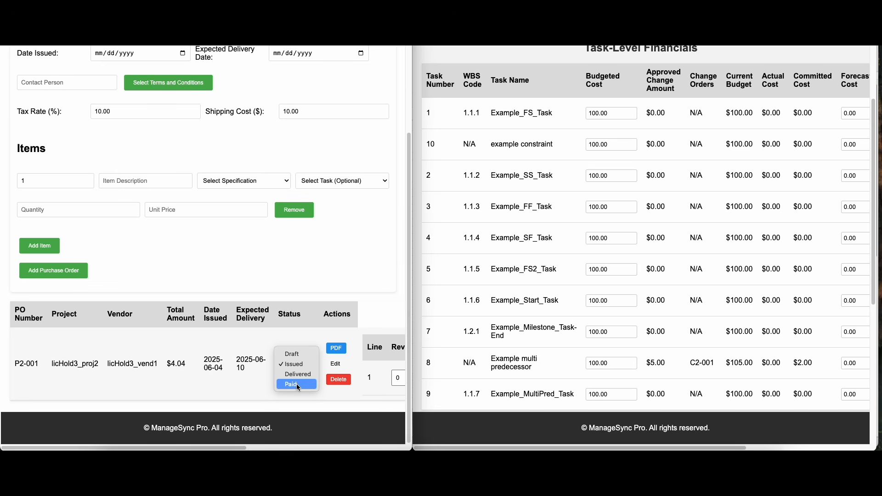
pyautogui.moveTo(812, 363); pyautogui.dragTo(761, 364)
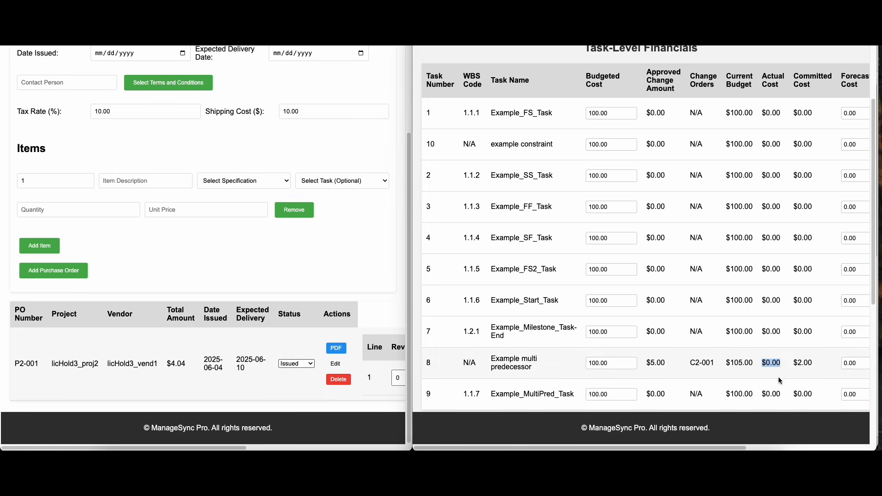
# Set the forecasted cost of the task Example multi predecessor to 110.
pyautogui.moveTo(705, 448); pyautogui.dragTo(828, 448)
pyautogui.moveTo(707, 367); pyautogui.dragTo(672, 366)
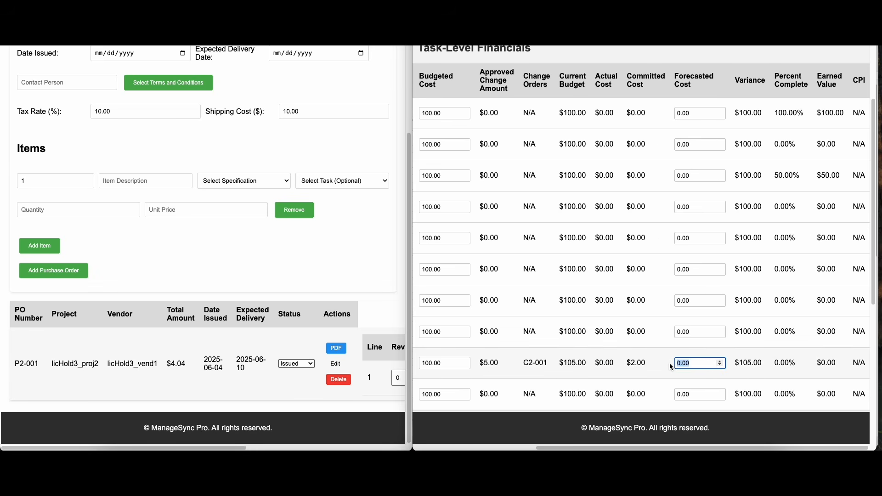
pyautogui.write('110')
pyautogui.click(833, 373)
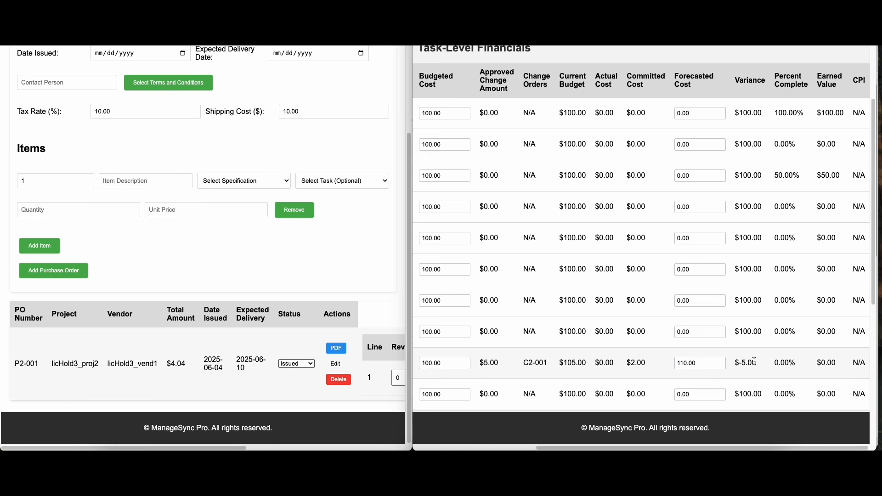
# Examine the variance, percent complete, earned value, actual cost and CPI figures in the task-level financials.
pyautogui.moveTo(761, 368); pyautogui.dragTo(734, 367)
pyautogui.click(806, 114)
pyautogui.moveTo(800, 176); pyautogui.dragTo(774, 176)
pyautogui.moveTo(816, 363); pyautogui.dragTo(855, 361)
pyautogui.click(839, 366)
pyautogui.moveTo(845, 114); pyautogui.dragTo(824, 115)
pyautogui.click(805, 114)
pyautogui.moveTo(842, 114); pyautogui.dragTo(821, 113)
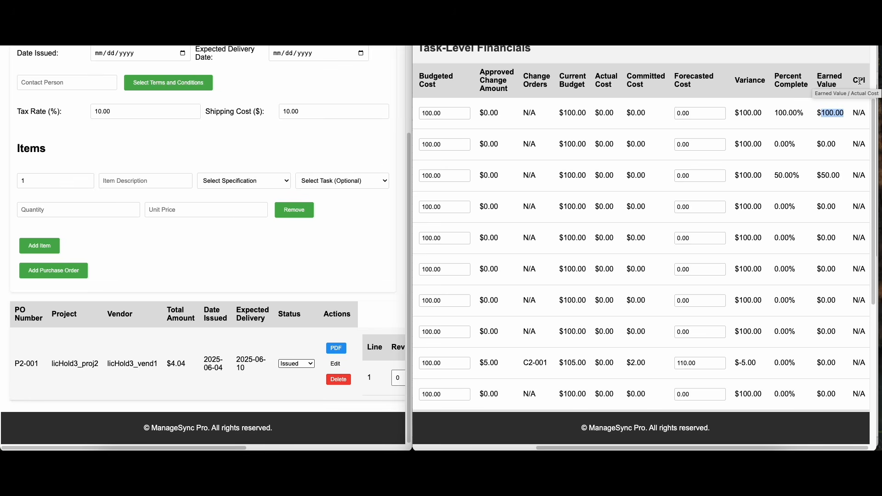
pyautogui.moveTo(615, 114); pyautogui.dragTo(584, 114)
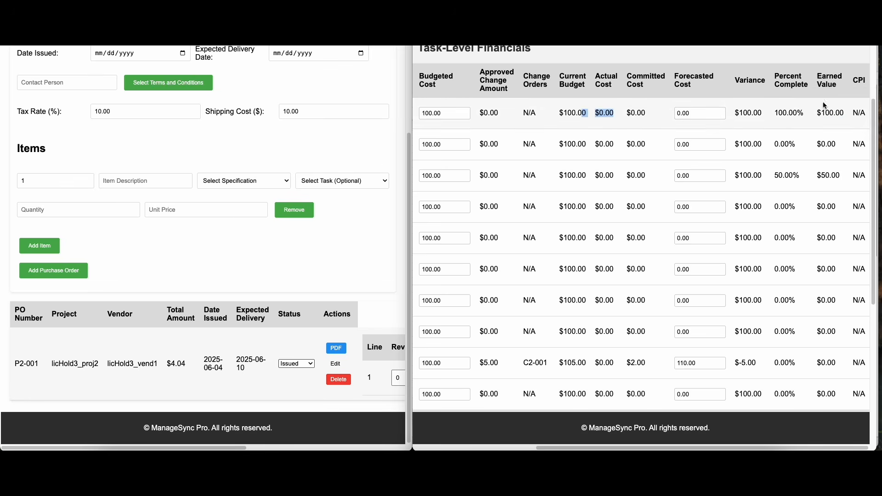
pyautogui.click(868, 114)
pyautogui.doubleClick(857, 113)
# Enlarge the financial overview window to full width and examine the WBS-level financials below the task table.
pyautogui.scroll(3, 849, 129)
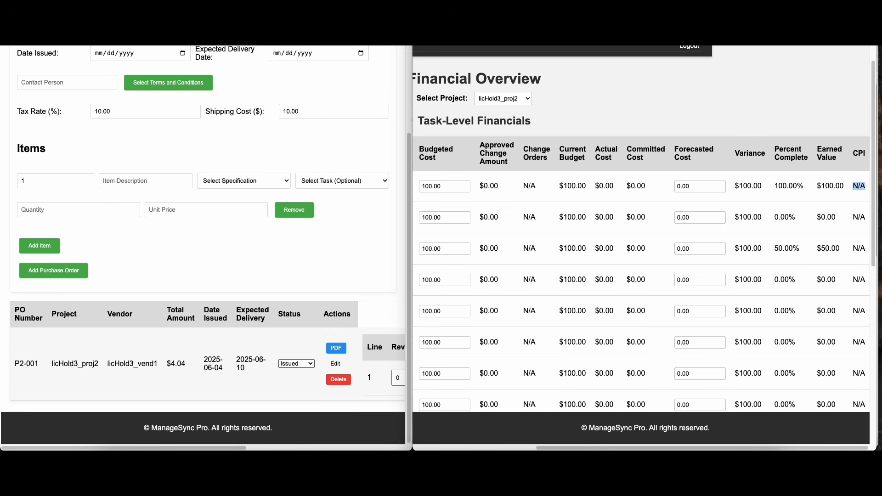
pyautogui.moveTo(611, 25); pyautogui.dragTo(596, 31)
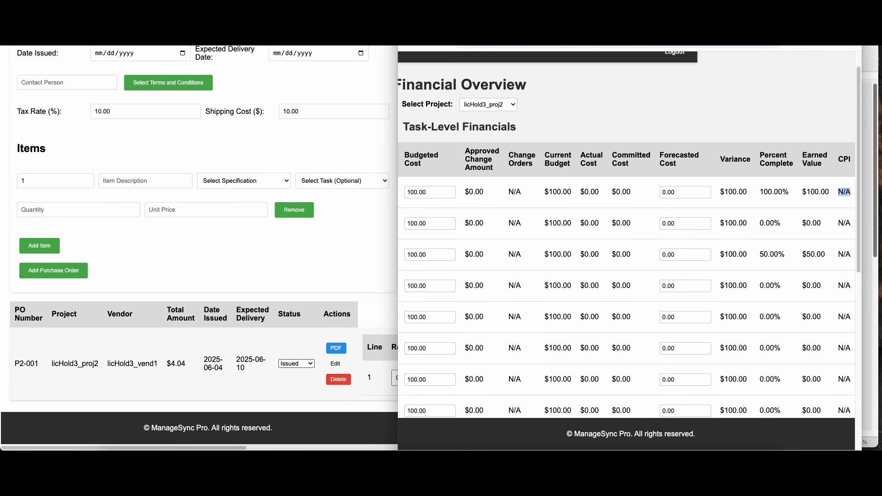
pyautogui.doubleClick(596, 31)
pyautogui.scroll(-1, 581, 214)
pyautogui.scroll(1, 581, 216)
pyautogui.scroll(-3, 582, 219)
pyautogui.scroll(-3, 585, 224)
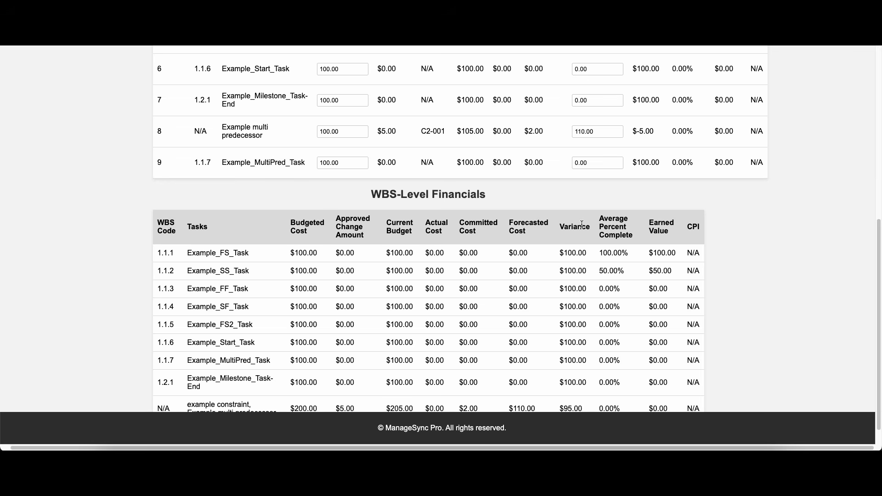
pyautogui.scroll(-1, 578, 264)
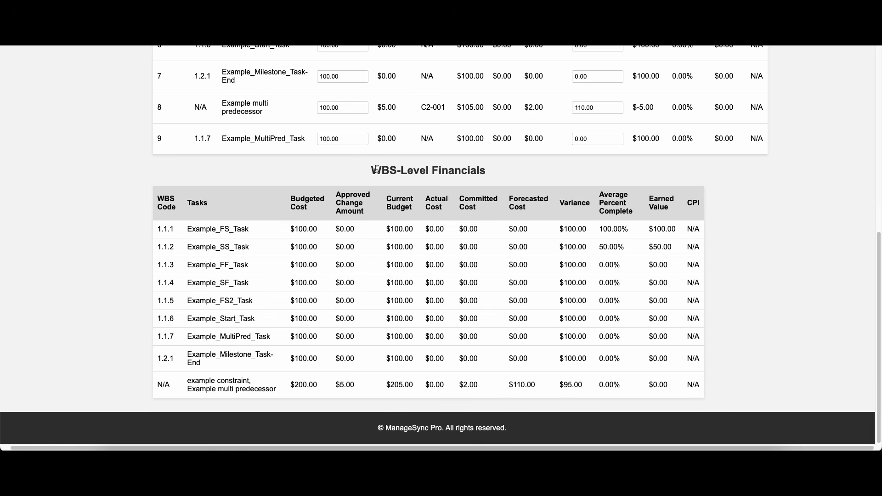
pyautogui.moveTo(372, 170); pyautogui.dragTo(497, 169)
# Review the schedule and cost page options, and view the Daily Logs page followed by the Time Tracking page.
pyautogui.scroll(10, 528, 137)
pyautogui.click(584, 59)
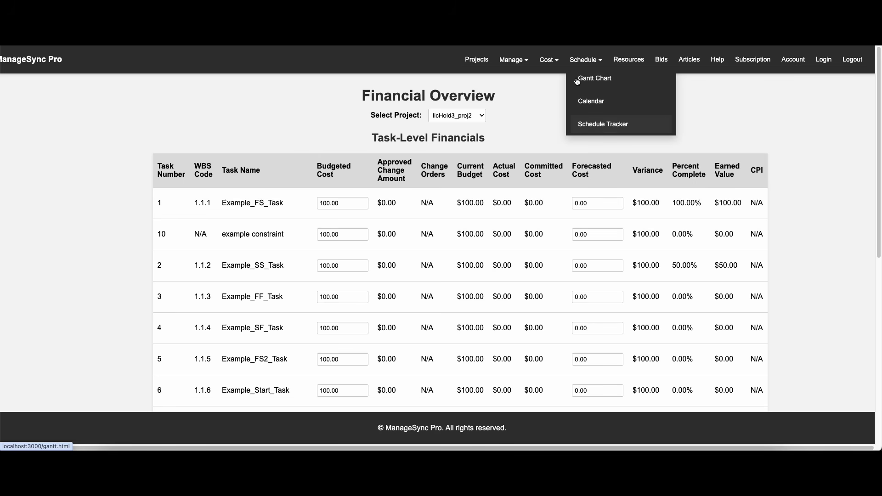
pyautogui.click(548, 59)
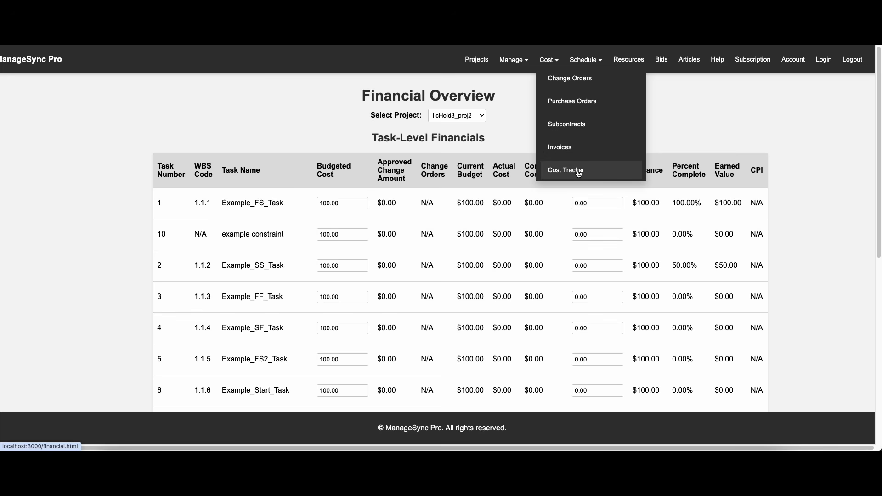
pyautogui.moveTo(519, 66)
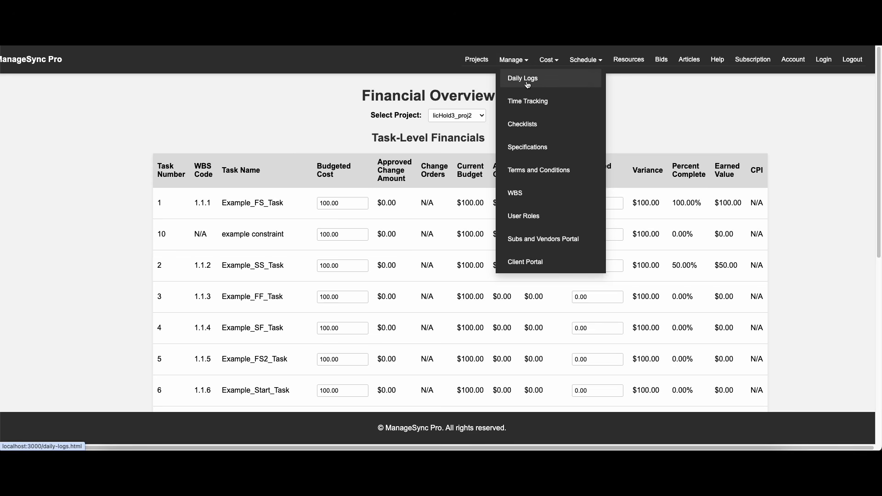
pyautogui.click(526, 83)
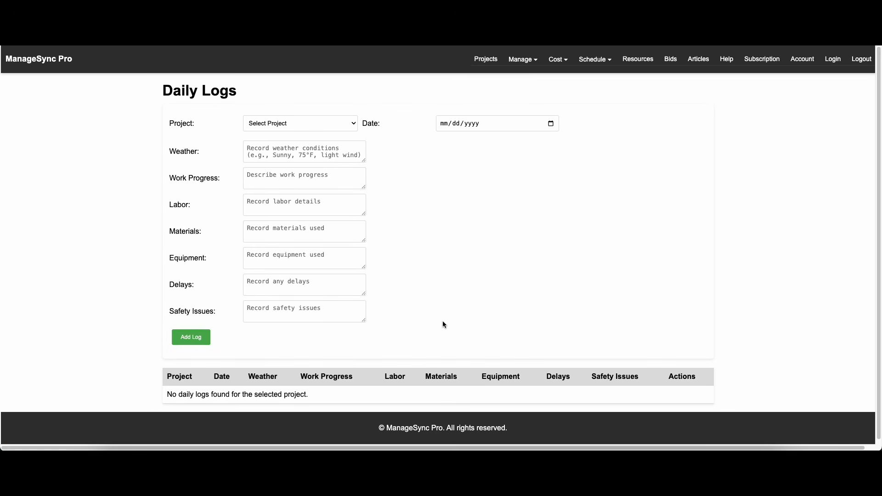
pyautogui.moveTo(528, 62)
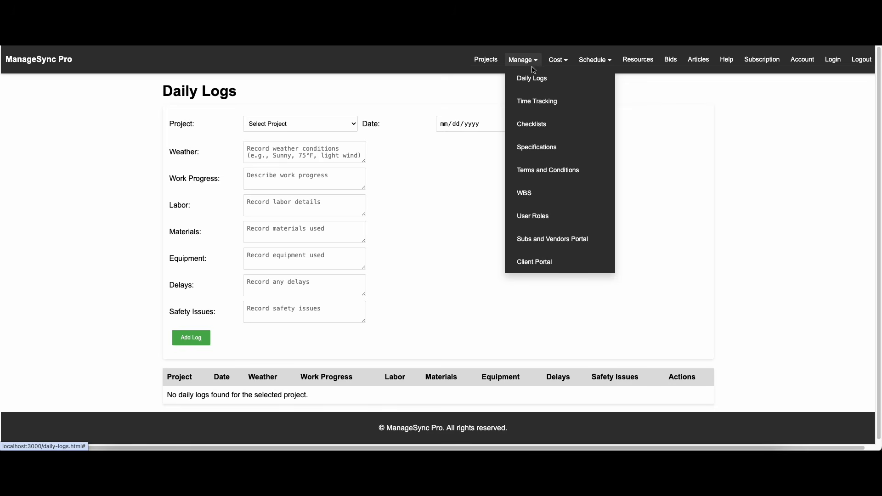
pyautogui.click(545, 105)
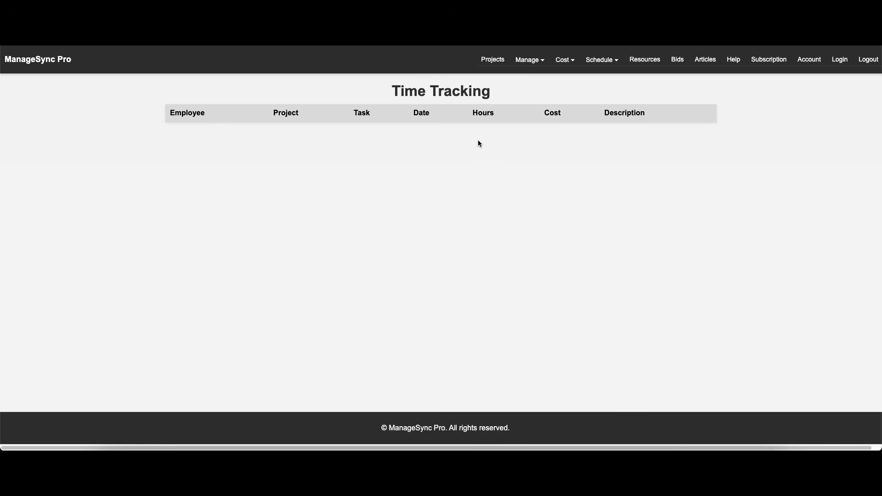
# Open the Checklists page and examine its checklist creation and project assignment forms.
pyautogui.click(529, 60)
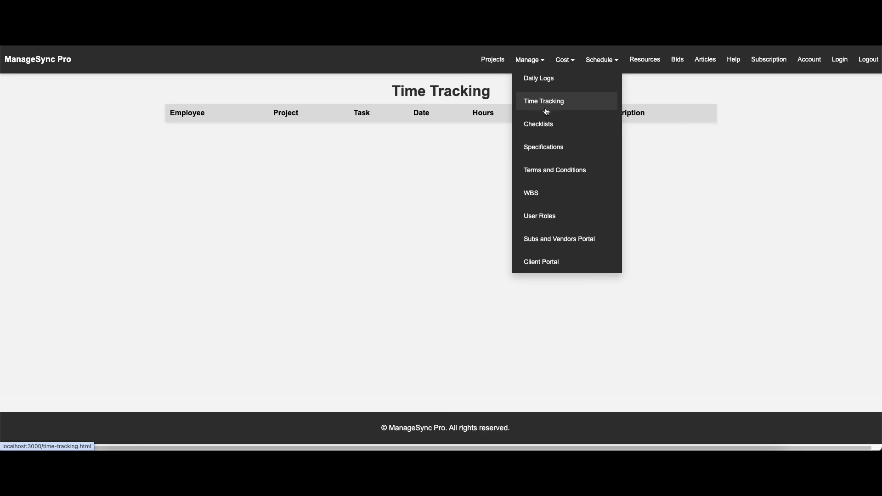
pyautogui.click(547, 131)
pyautogui.scroll(-2, 532, 297)
pyautogui.scroll(2, 533, 296)
pyautogui.scroll(-2, 536, 292)
pyautogui.scroll(2, 535, 292)
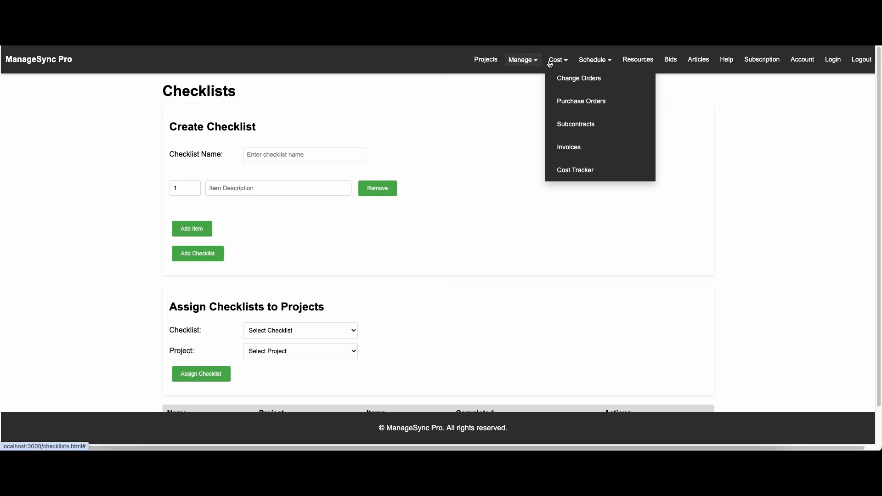
# Open the work breakdown structure page and select the project licHold3_proj2.
pyautogui.moveTo(557, 59)
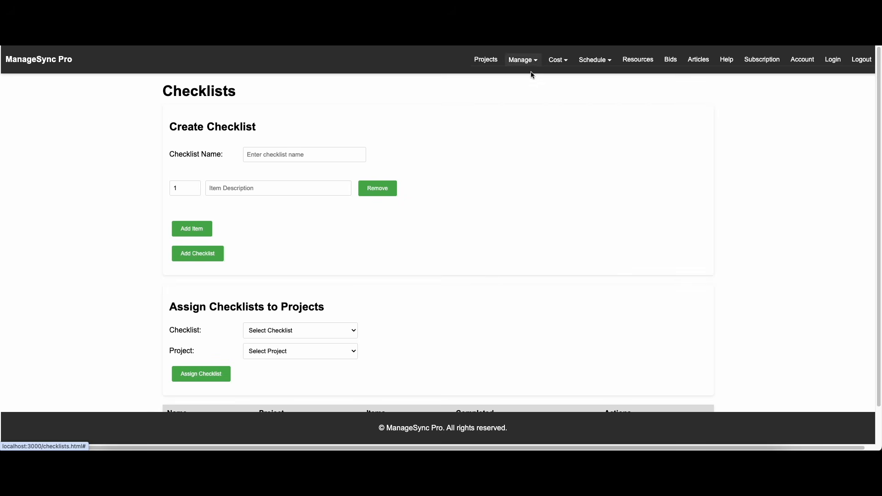
pyautogui.moveTo(531, 70)
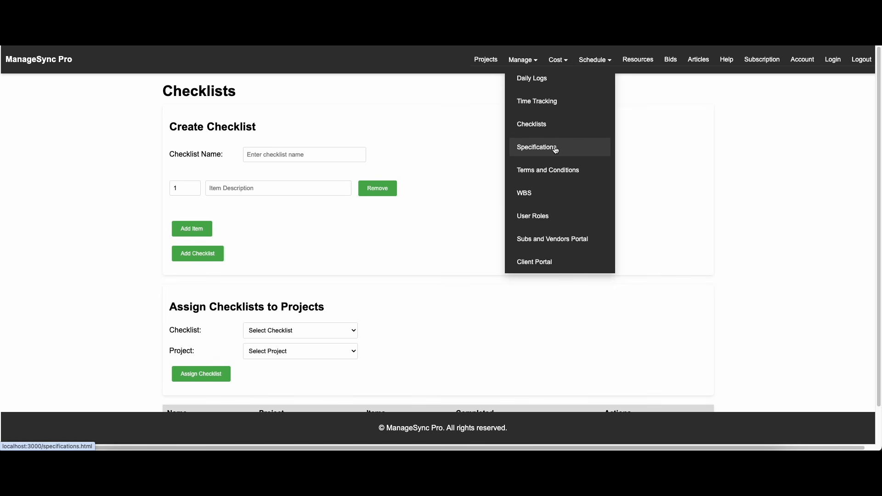
pyautogui.click(539, 197)
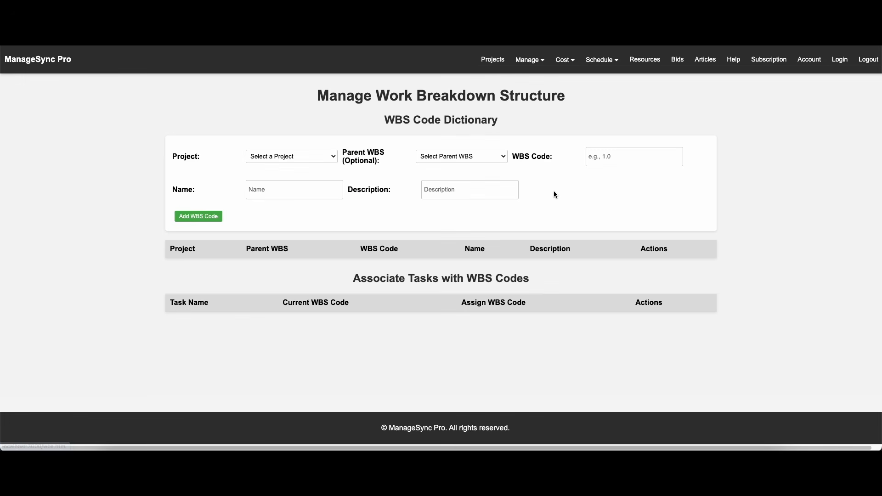
pyautogui.click(327, 160)
pyautogui.click(326, 168)
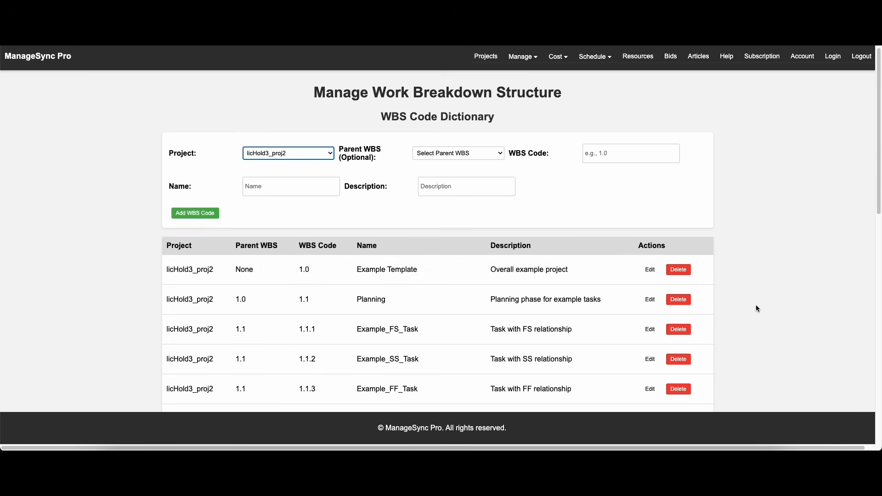
# Examine the WBS code dictionary and the task associations for Example multi predecessor and example constraint.
pyautogui.scroll(-10, 756, 308)
pyautogui.scroll(15, 755, 304)
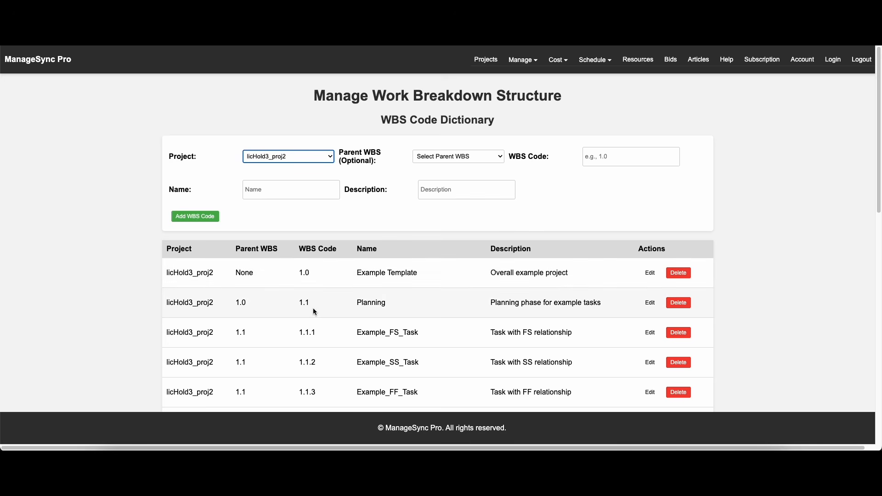
pyautogui.scroll(-5, 314, 310)
pyautogui.scroll(-6, 313, 312)
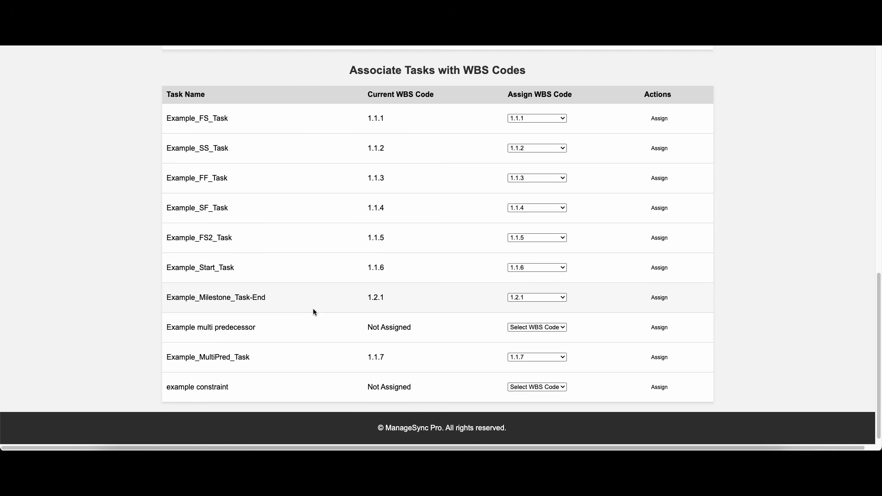
pyautogui.moveTo(171, 316); pyautogui.dragTo(412, 318)
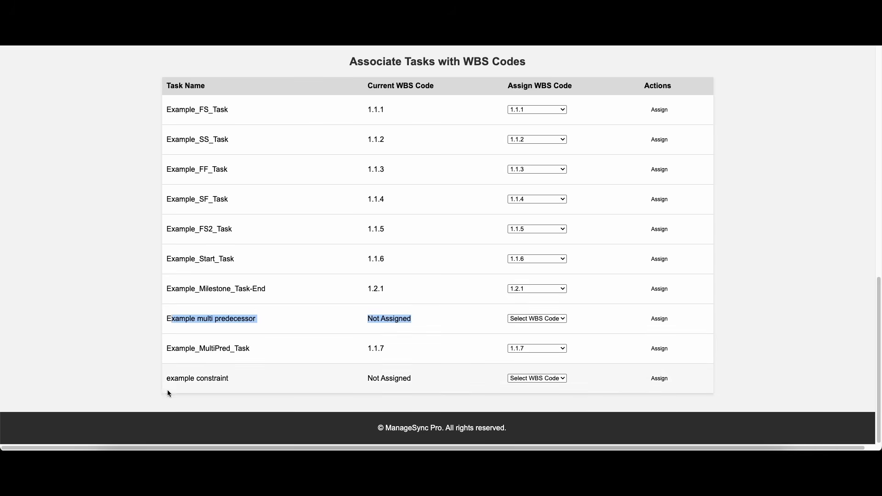
pyautogui.moveTo(171, 379); pyautogui.dragTo(394, 381)
pyautogui.click(394, 381)
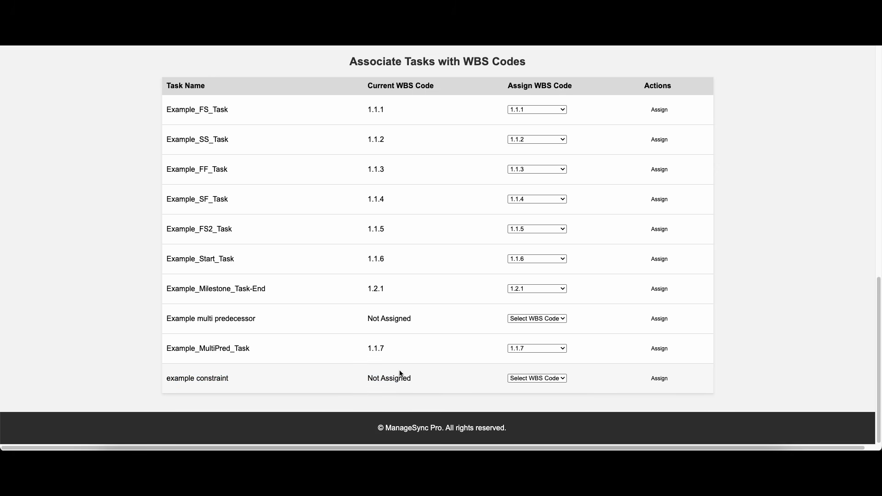
# Assign WBS code 1.1.4 to the task Example multi predecessor.
pyautogui.click(551, 319)
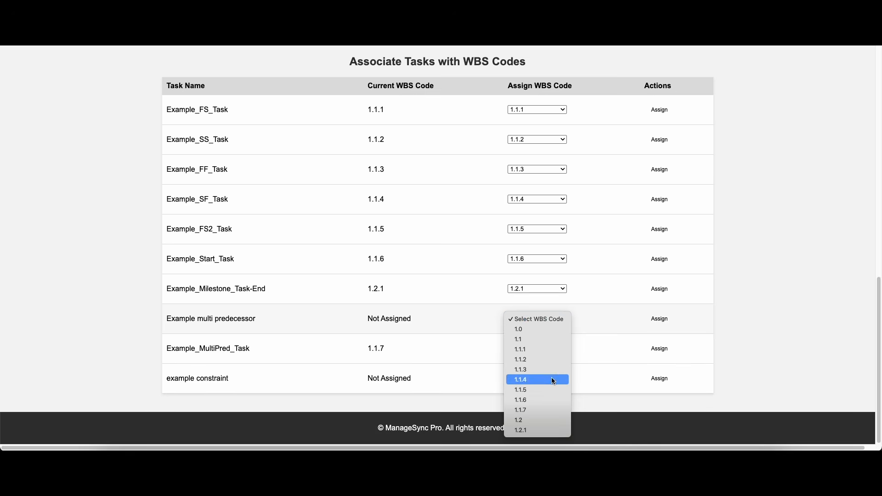
pyautogui.click(732, 332)
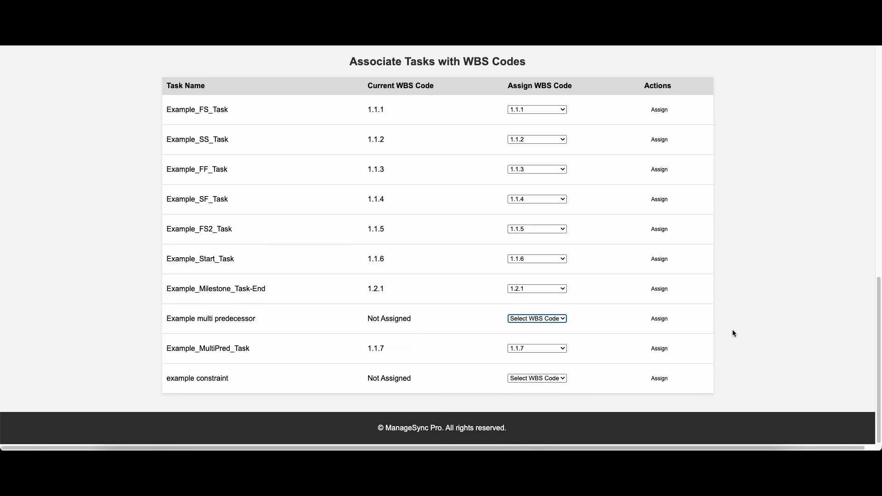
pyautogui.click(554, 319)
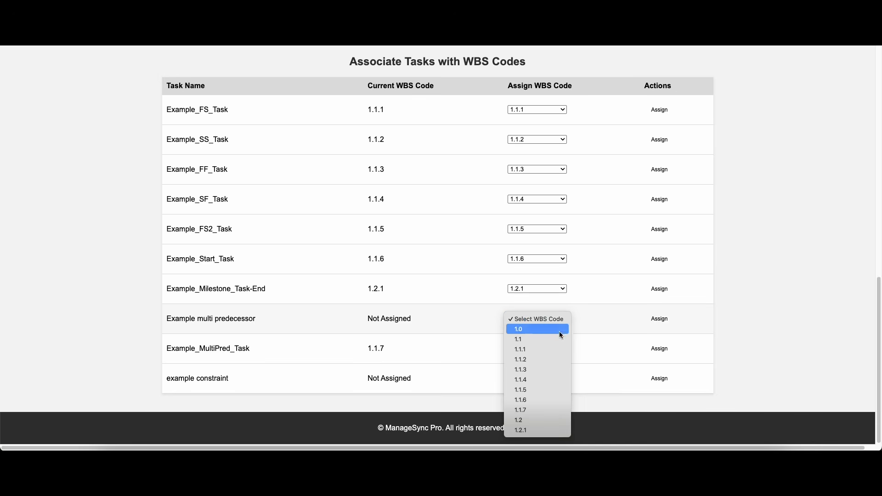
pyautogui.click(546, 379)
pyautogui.click(660, 319)
# Review the WBS code dictionary entries of licHold3_proj2, including their parent codes, names and descriptions.
pyautogui.scroll(8, 603, 337)
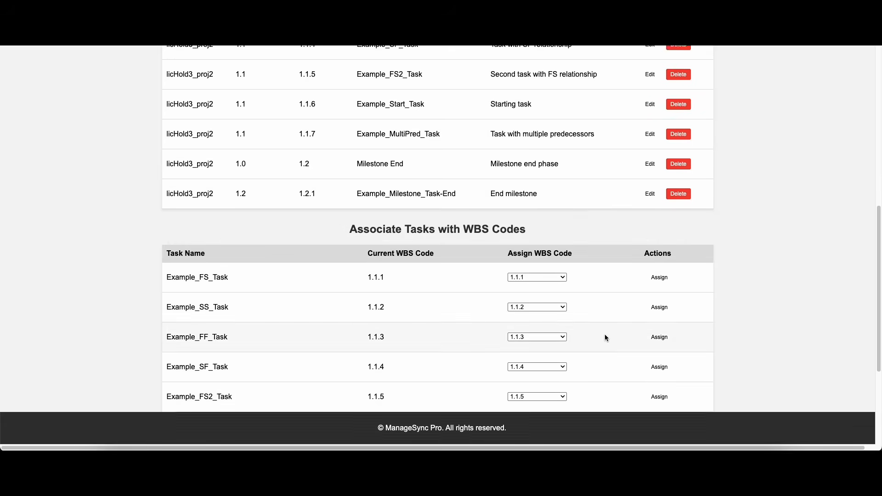
pyautogui.scroll(-1, 605, 337)
pyautogui.scroll(2, 534, 321)
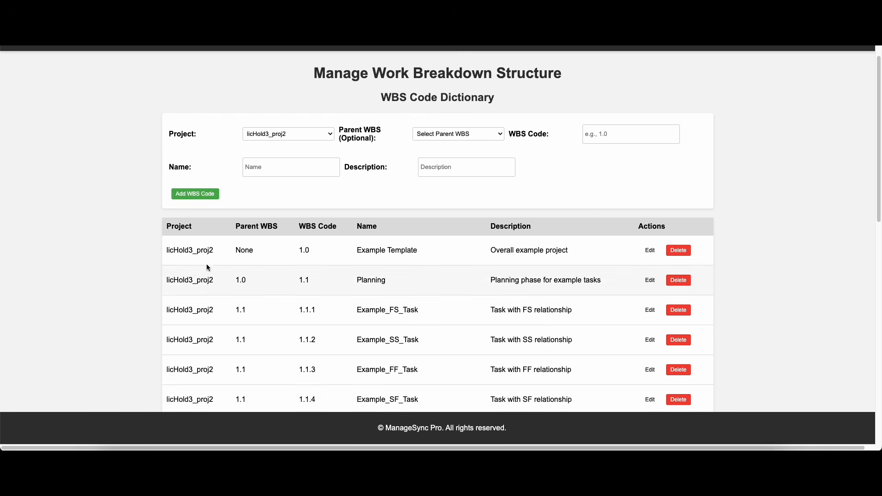
pyautogui.scroll(1, 321, 275)
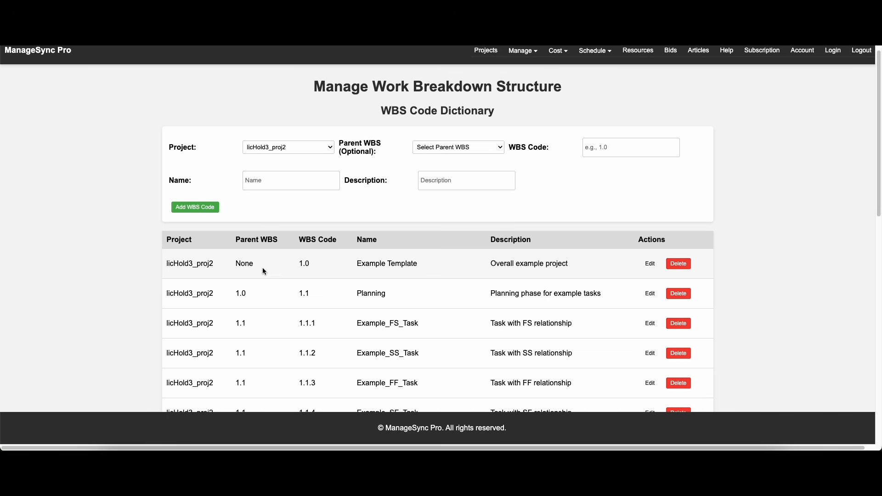
pyautogui.scroll(-3, 475, 322)
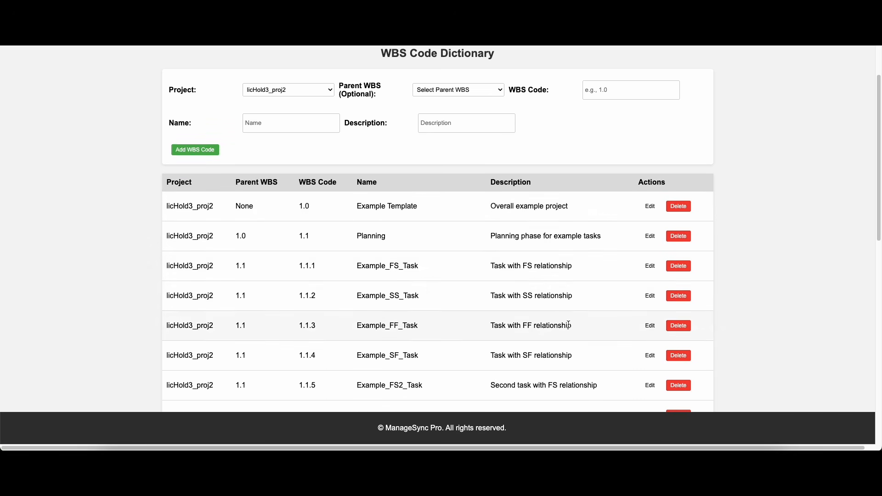
pyautogui.scroll(-5, 455, 197)
pyautogui.scroll(6, 442, 297)
pyautogui.scroll(1, 442, 297)
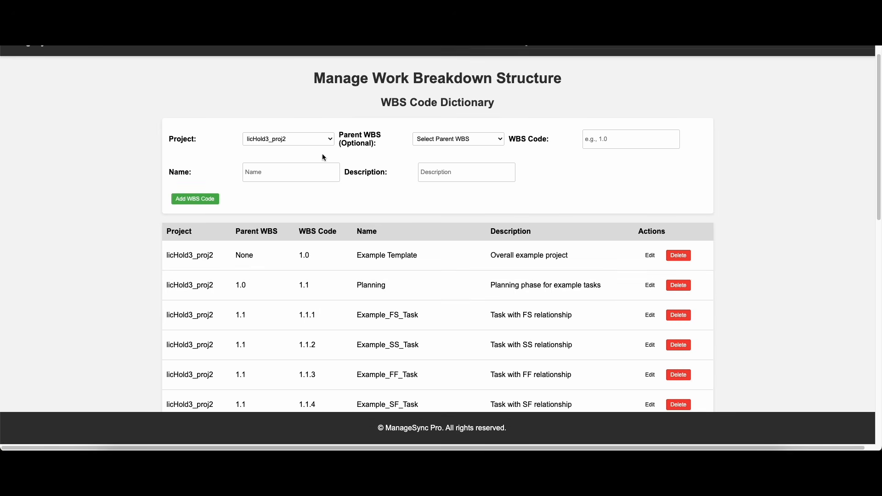
# Examine the parent WBS choices and WBS code entry of the creation form, along with the first names in the dictionary.
pyautogui.click(478, 138)
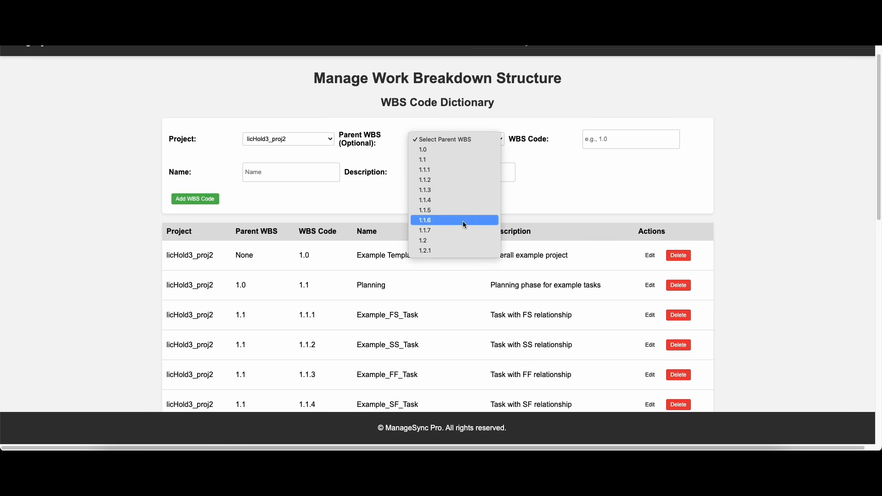
pyautogui.click(702, 210)
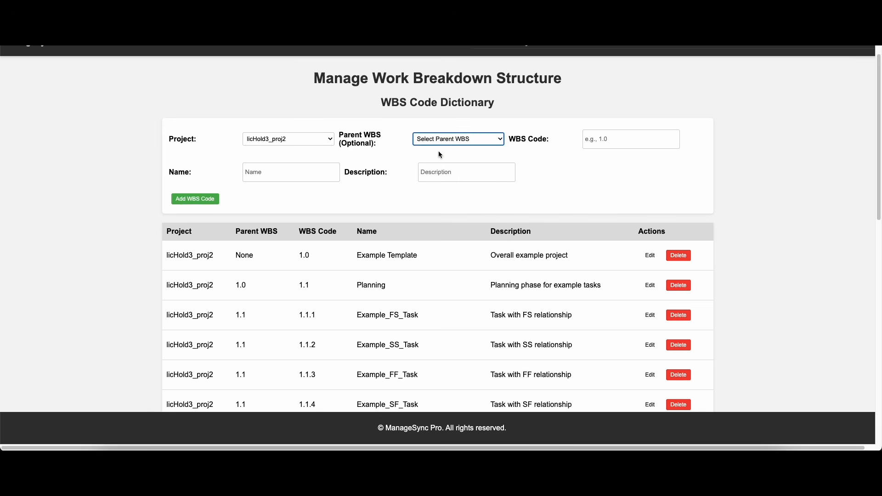
pyautogui.click(604, 138)
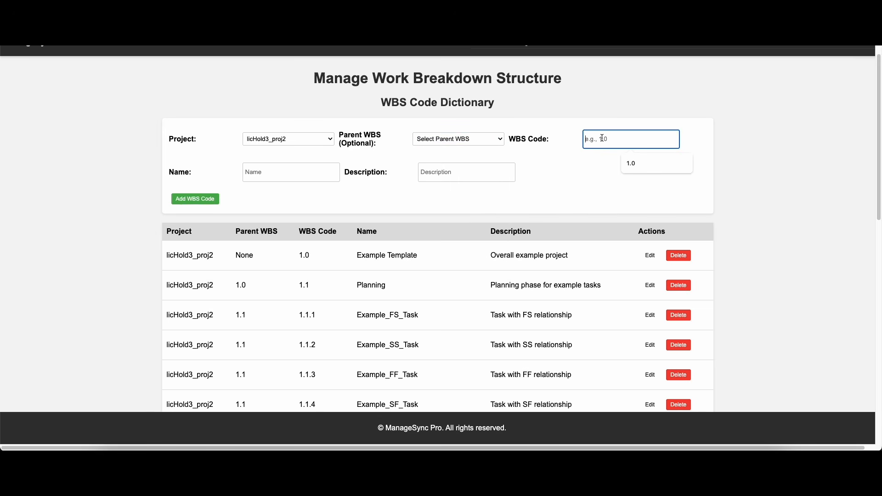
pyautogui.click(785, 212)
pyautogui.moveTo(375, 255); pyautogui.dragTo(393, 328)
pyautogui.click(385, 301)
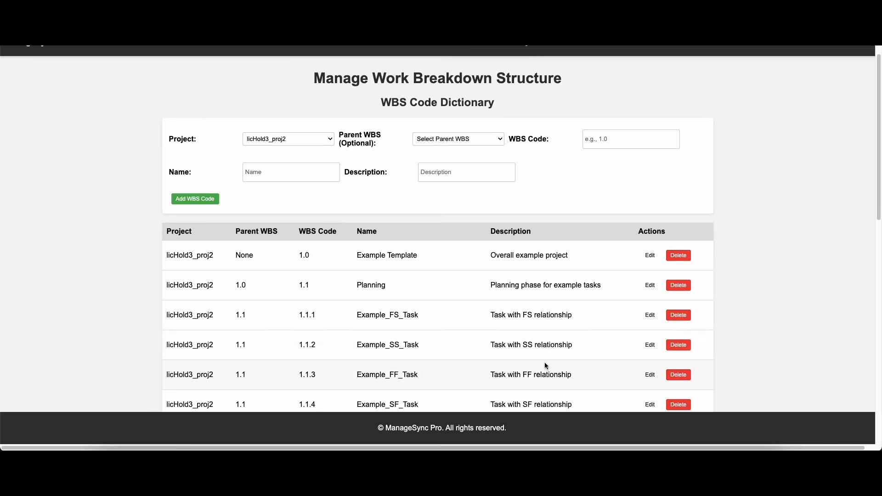
# Check the WBS code associated with Example multi predecessor in the task association table.
pyautogui.scroll(-5, 369, 282)
pyautogui.scroll(-3, 374, 308)
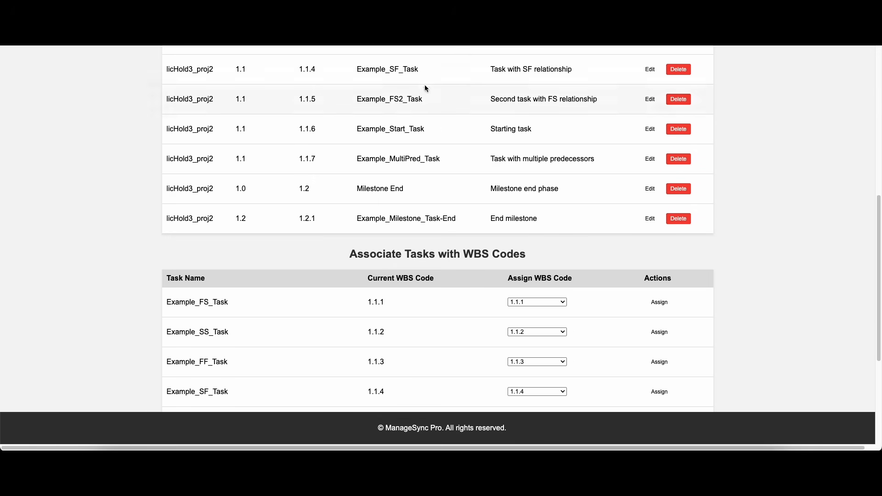
pyautogui.scroll(-4, 327, 101)
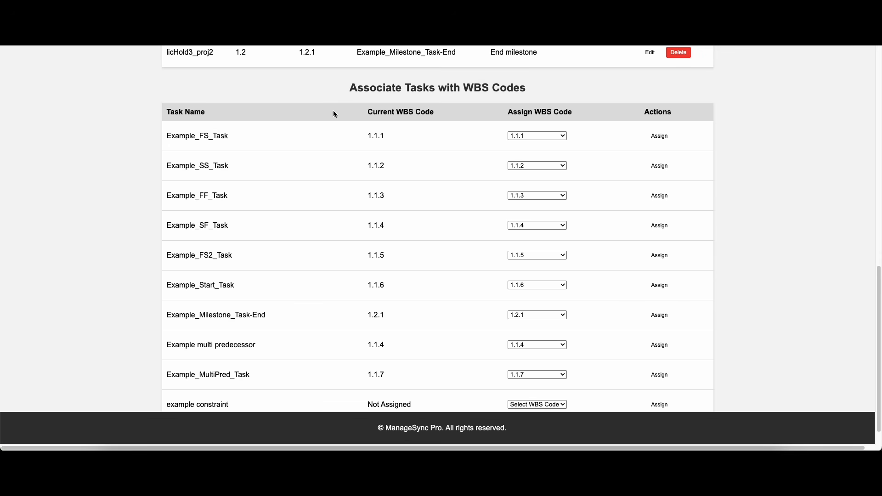
pyautogui.scroll(-1, 275, 294)
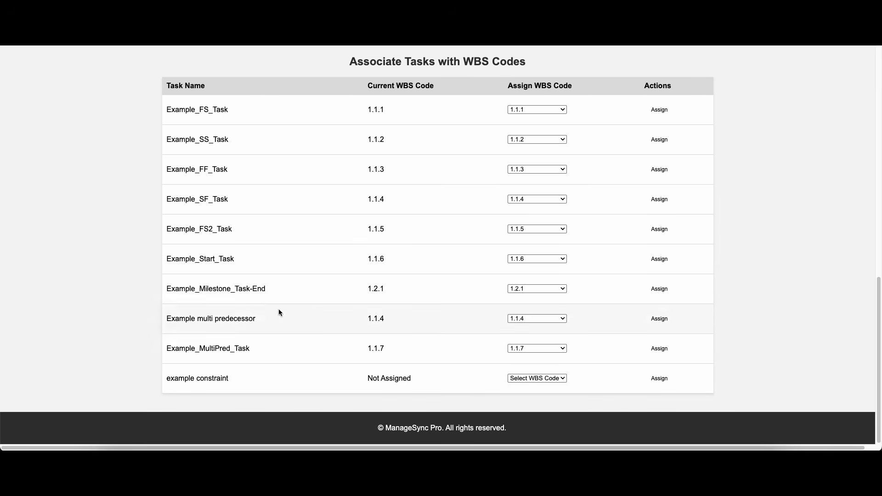
pyautogui.scroll(15, 363, 230)
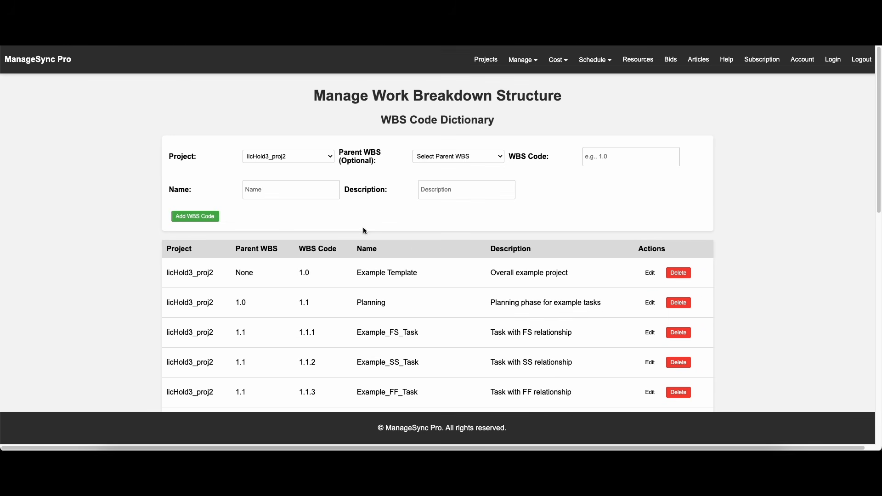
# Open the User Roles page and examine the role choices available for a new user.
pyautogui.click(520, 54)
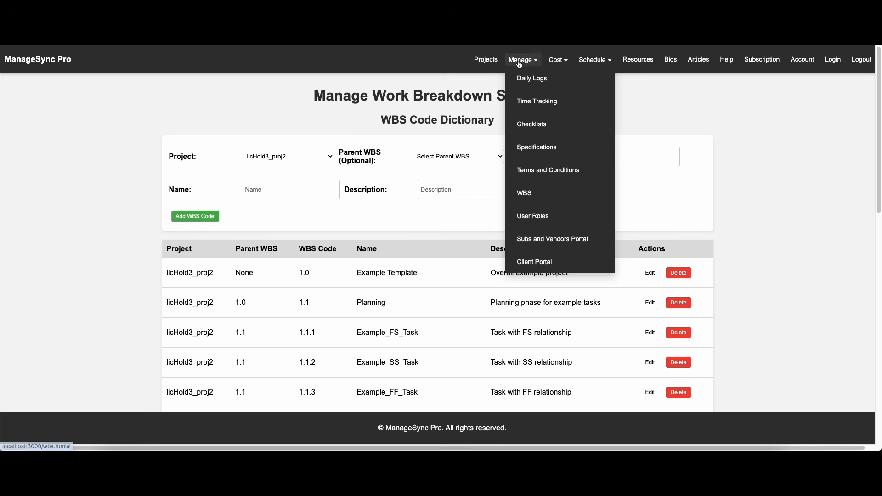
pyautogui.click(549, 219)
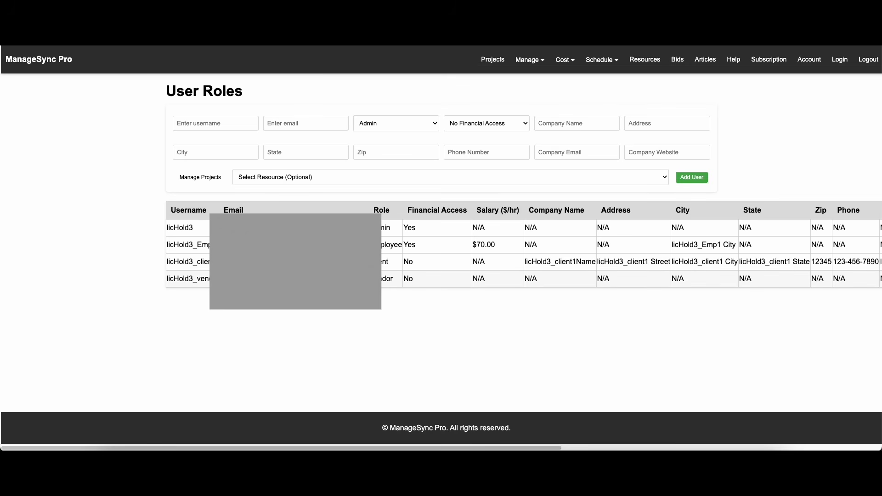
pyautogui.click(398, 124)
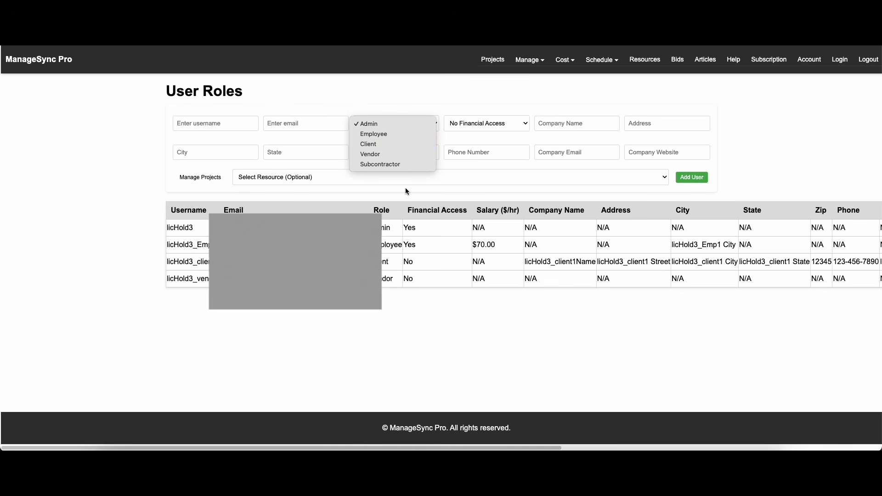
pyautogui.click(541, 85)
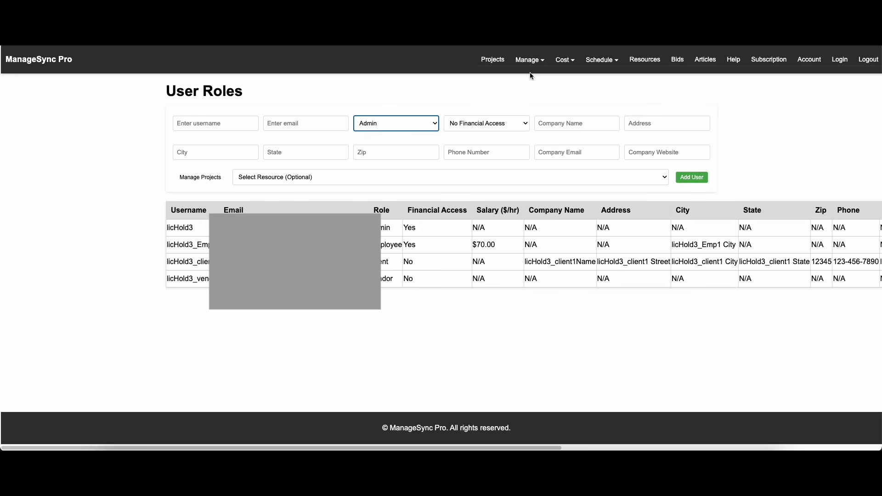
# Look over the remaining management page options, including the Client Portal, and open the Bids page.
pyautogui.click(528, 60)
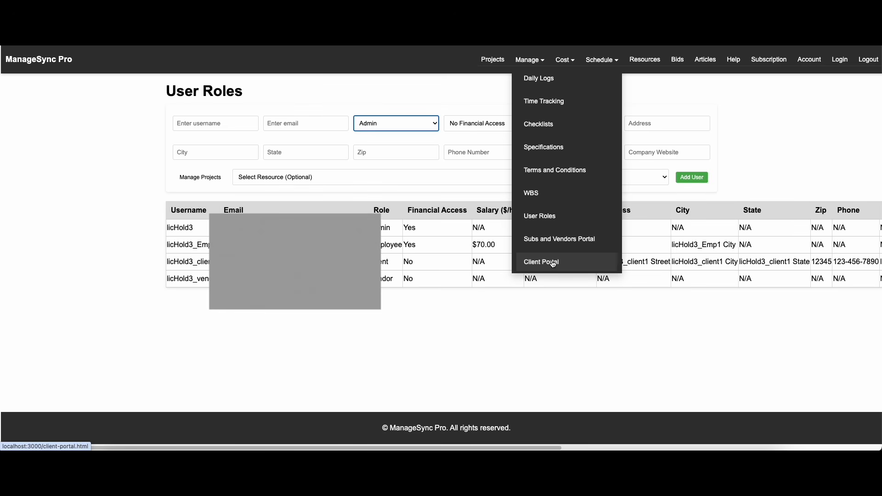
pyautogui.click(686, 223)
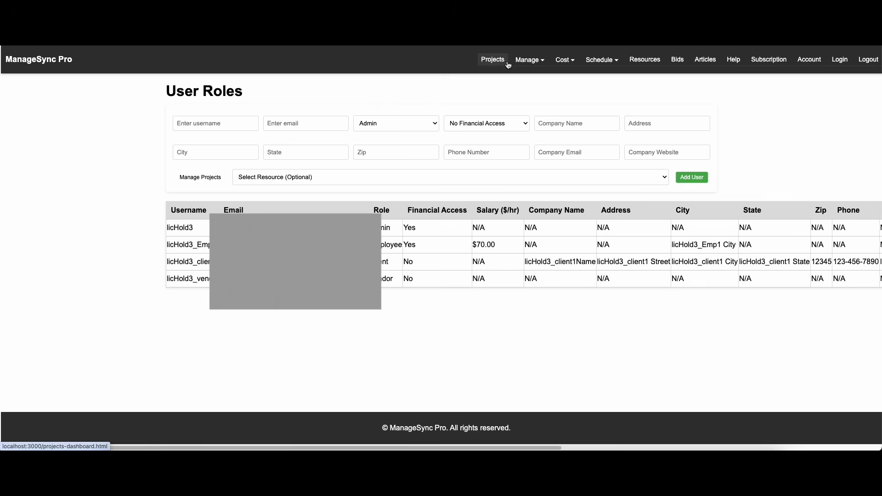
pyautogui.click(674, 62)
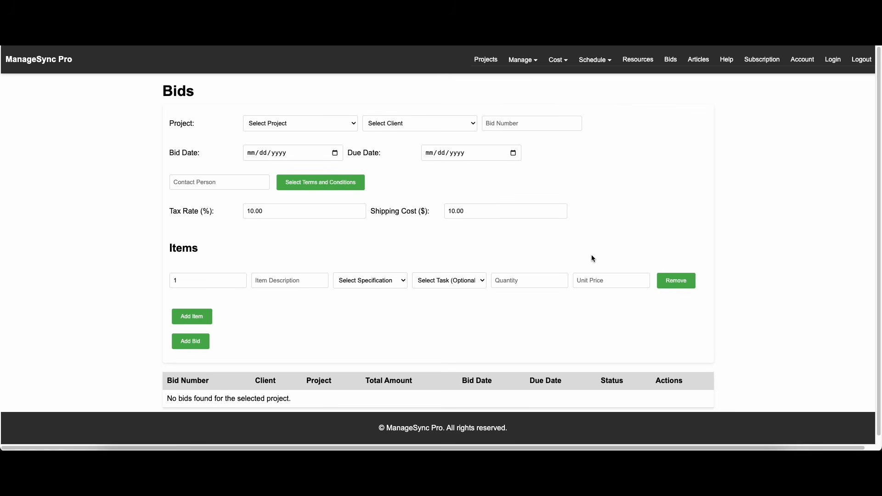
# Open the Projects Dashboard and examine the forecast cost, current budget and schedule percent complete of licHold3_proj2.
pyautogui.click(486, 59)
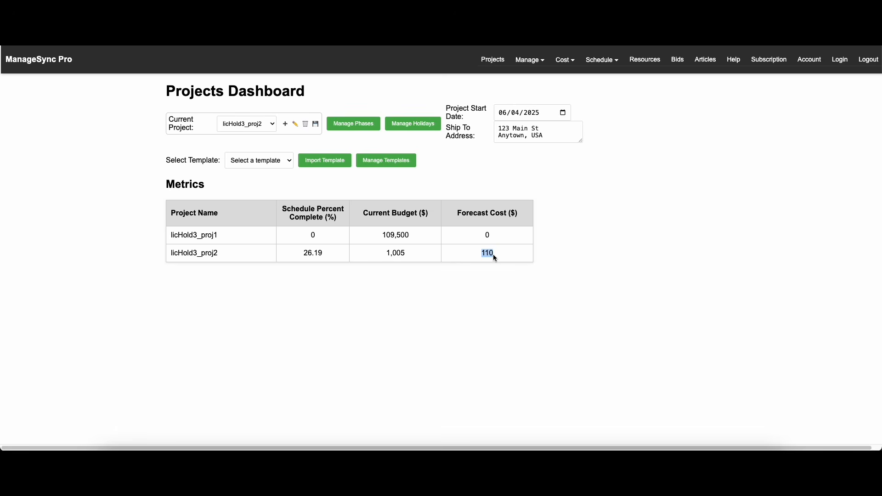
pyautogui.moveTo(494, 257); pyautogui.dragTo(475, 256)
pyautogui.moveTo(407, 255); pyautogui.dragTo(385, 255)
pyautogui.moveTo(335, 254); pyautogui.dragTo(281, 256)
pyautogui.doubleClick(308, 255)
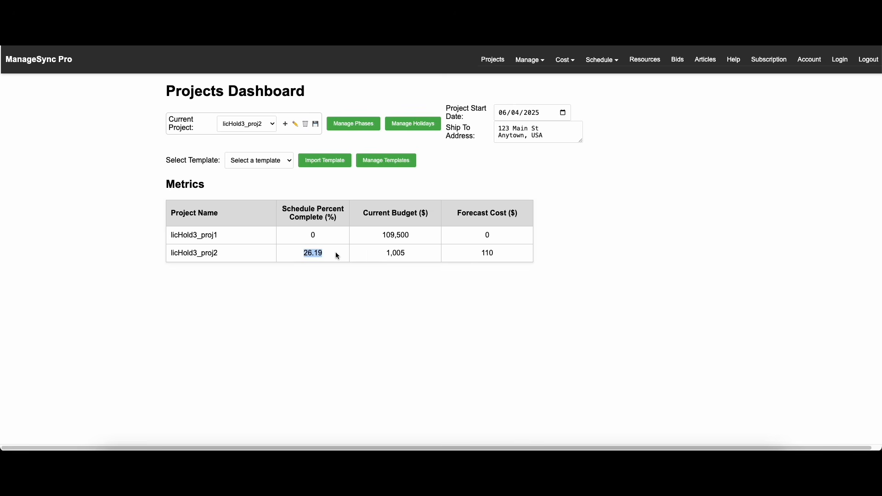